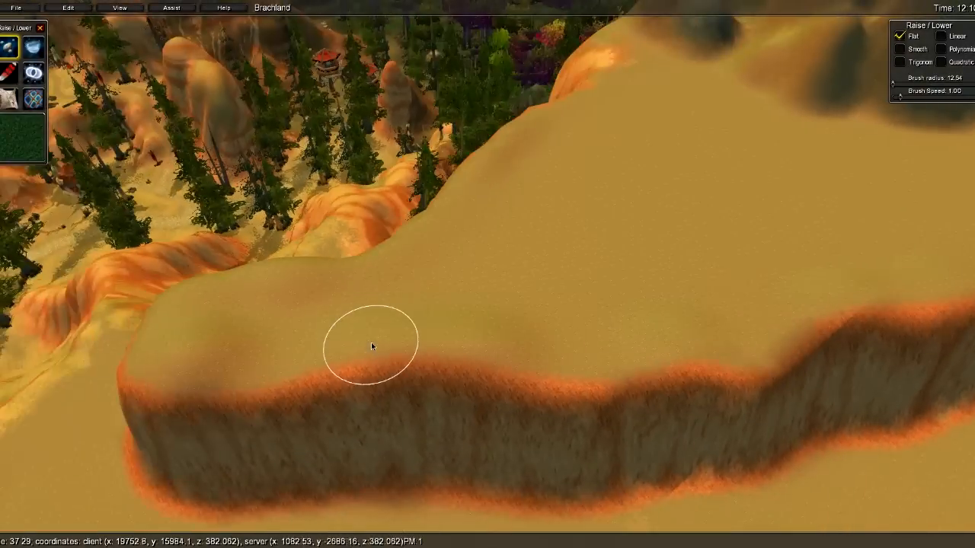
- Push up a flat-topped, stump-like mound on the sandy plateau with the Flat raise brush
{"action": "key", "text": "w"}
{"action": "key", "text": "s"}
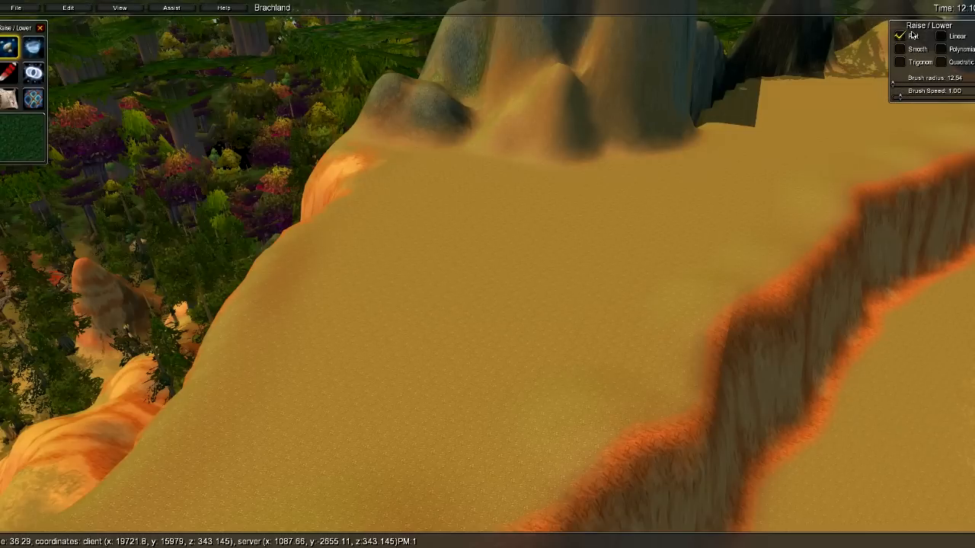
{"action": "right_click_drag", "start_coordinate": [708, 103], "coordinate": [538, 176]}
{"action": "key", "text": "d"}
{"action": "right_click_drag", "start_coordinate": [614, 185], "coordinate": [546, 230]}
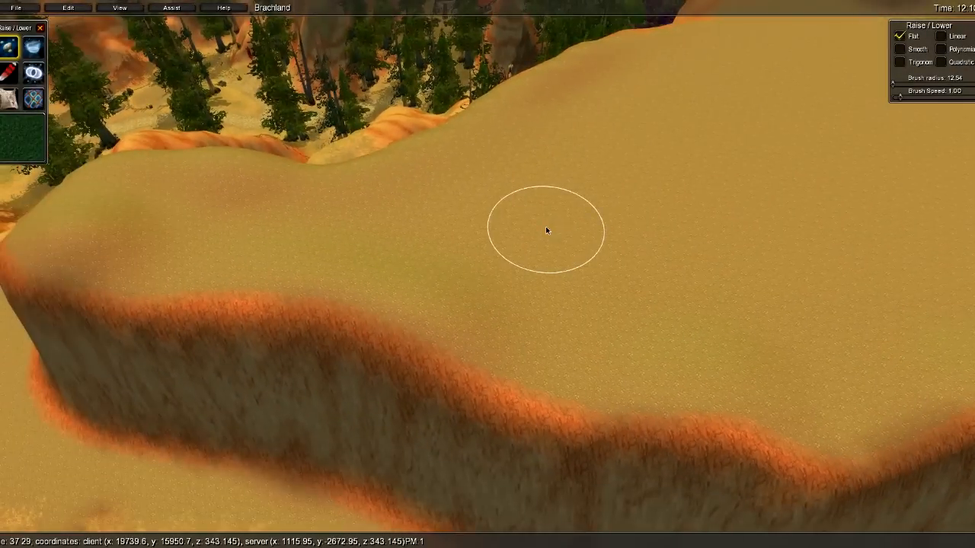
{"action": "left_click_drag", "start_coordinate": [446, 224], "coordinate": [449, 167], "text": "shift"}
- Fly and orbit the camera around the plateau to inspect the new mound and cliff edge
{"action": "key", "text": "d"}
{"action": "mouse_move", "coordinate": [645, 247]}
{"action": "right_mouse_down"}
{"action": "mouse_move", "coordinate": [391, 166]}
{"action": "mouse_move", "coordinate": [426, 160]}
{"action": "mouse_move", "coordinate": [542, 192]}
{"action": "mouse_move", "coordinate": [499, 45]}
{"action": "mouse_move", "coordinate": [545, 302]}
{"action": "mouse_move", "coordinate": [624, 283]}
{"action": "right_mouse_up"}
{"action": "key", "text": "a"}
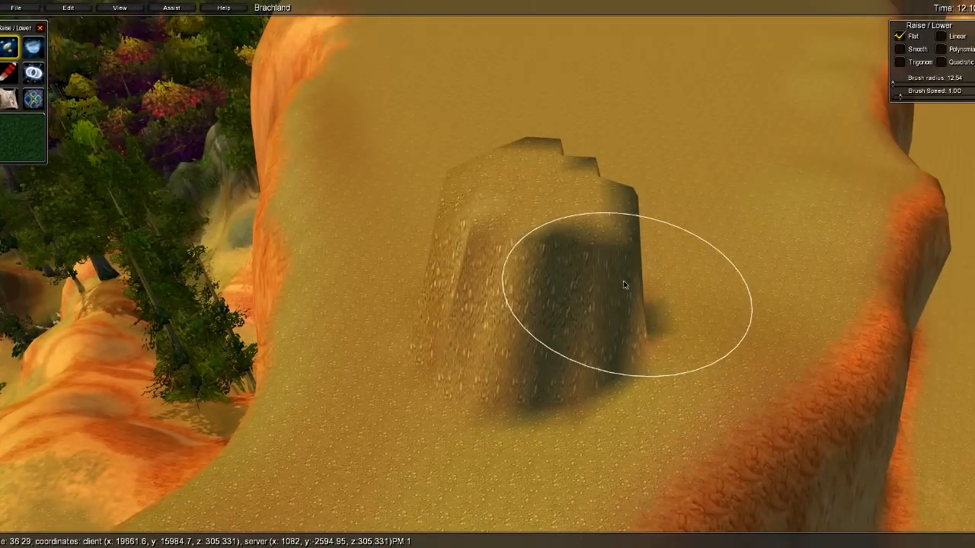
{"action": "key", "text": "a"}
{"action": "right_click_drag", "start_coordinate": [479, 215], "coordinate": [436, 228]}
{"action": "key", "text": "d"}
{"action": "mouse_move", "coordinate": [649, 221]}
{"action": "right_mouse_down"}
{"action": "mouse_move", "coordinate": [446, 222]}
{"action": "mouse_move", "coordinate": [647, 378]}
{"action": "mouse_move", "coordinate": [555, 165]}
{"action": "mouse_move", "coordinate": [585, 77]}
{"action": "mouse_move", "coordinate": [565, 113]}
{"action": "mouse_move", "coordinate": [545, 81]}
{"action": "mouse_move", "coordinate": [531, 16]}
{"action": "right_mouse_up"}
{"action": "key", "text": "w"}
{"action": "key", "text": "s"}
{"action": "key", "text": "w"}
{"action": "key", "text": "s"}
{"action": "key", "text": "w"}
{"action": "key", "text": "s"}
{"action": "right_click_drag", "start_coordinate": [559, 162], "coordinate": [568, 267]}
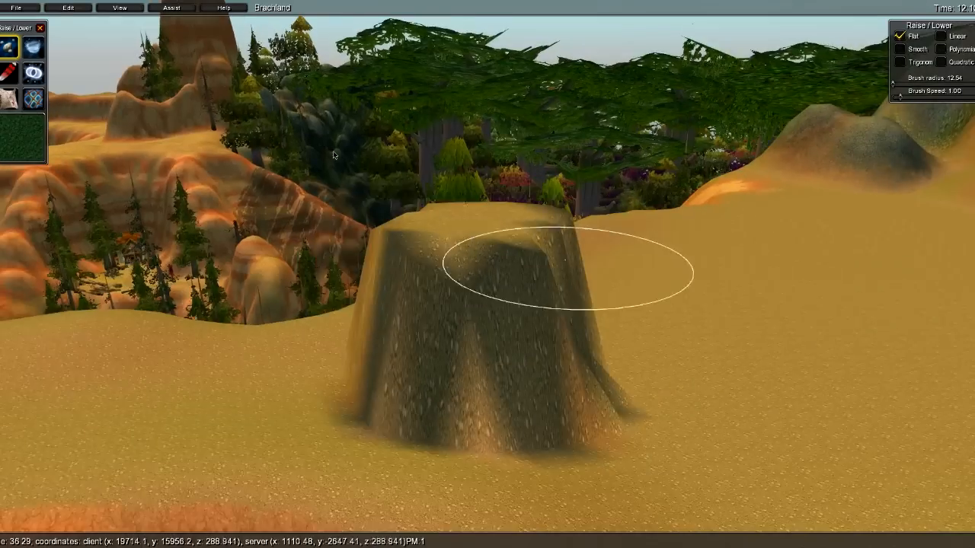
{"action": "key", "text": "s"}
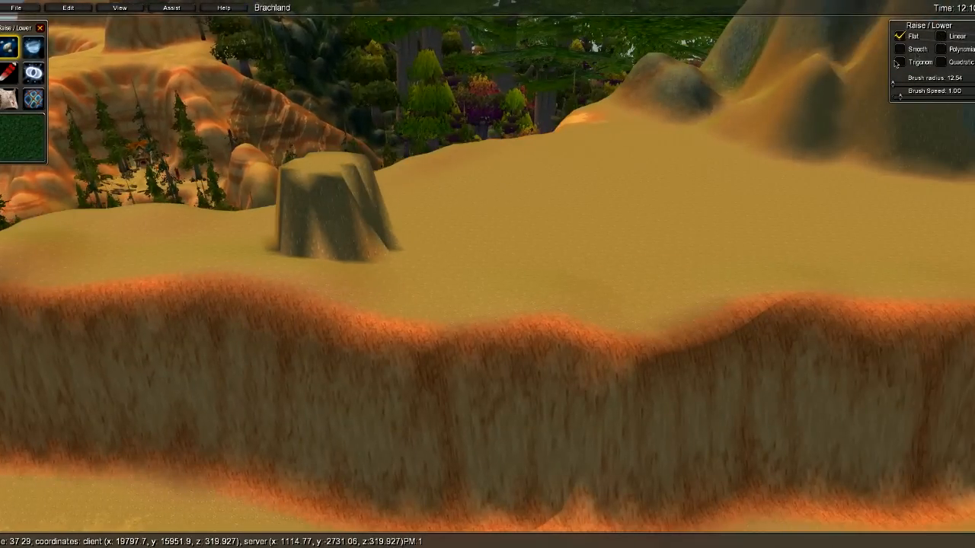
- Switch to the Smooth brush and raise a rounded mound beside the flat-topped one
{"action": "left_click", "coordinate": [902, 52]}
{"action": "key", "text": "w"}
{"action": "right_click_drag", "start_coordinate": [664, 115], "coordinate": [651, 302]}
{"action": "key", "text": "s"}
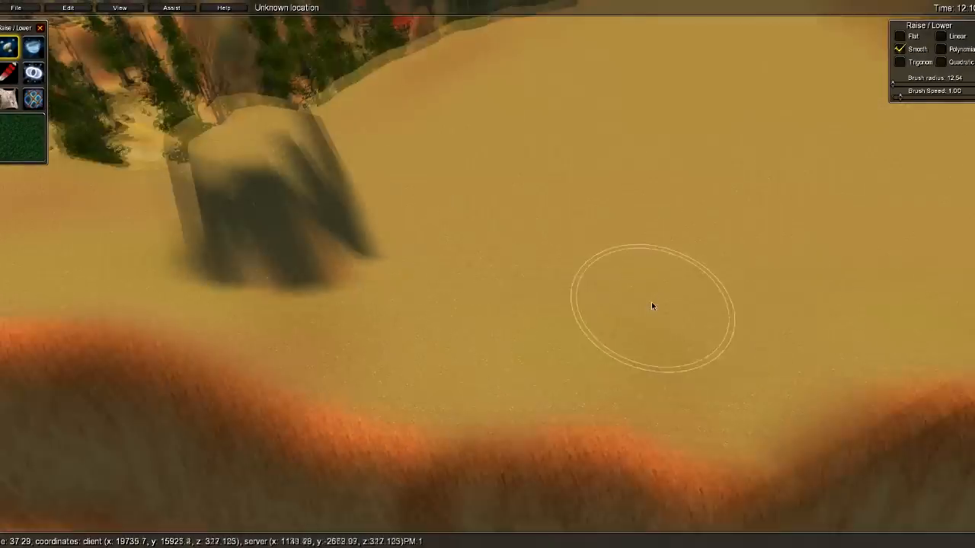
{"action": "left_click_drag", "start_coordinate": [491, 240], "coordinate": [491, 185]}
{"action": "key", "text": "d"}
{"action": "mouse_move", "coordinate": [713, 233]}
{"action": "right_mouse_down"}
{"action": "mouse_move", "coordinate": [526, 222]}
{"action": "mouse_move", "coordinate": [615, 180]}
{"action": "mouse_move", "coordinate": [478, 230]}
{"action": "mouse_move", "coordinate": [590, 247]}
{"action": "right_mouse_up"}
- Add a soft low bump next to the mounds and fly the camera past them
{"action": "key", "text": "w"}
{"action": "key", "text": "w"}
{"action": "key", "text": "s"}
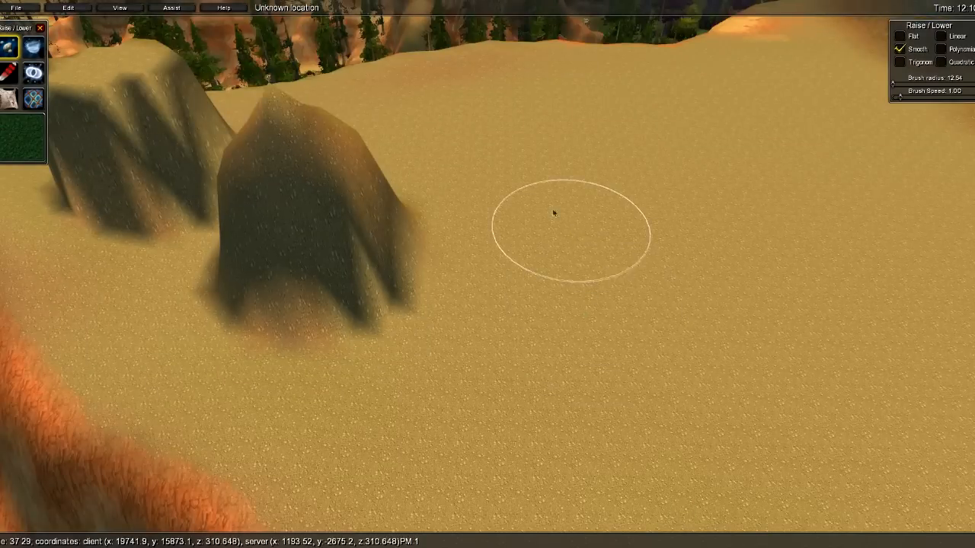
{"action": "key", "text": "s"}
{"action": "left_click_drag", "start_coordinate": [484, 187], "coordinate": [466, 170], "text": "shift"}
{"action": "key", "text": "w"}
{"action": "mouse_move", "coordinate": [524, 172]}
{"action": "right_mouse_down"}
{"action": "mouse_move", "coordinate": [491, 176]}
{"action": "mouse_move", "coordinate": [719, 170]}
{"action": "mouse_move", "coordinate": [442, 206]}
{"action": "mouse_move", "coordinate": [317, 52]}
{"action": "right_mouse_up"}
{"action": "key", "text": "s"}
{"action": "key", "text": "a"}
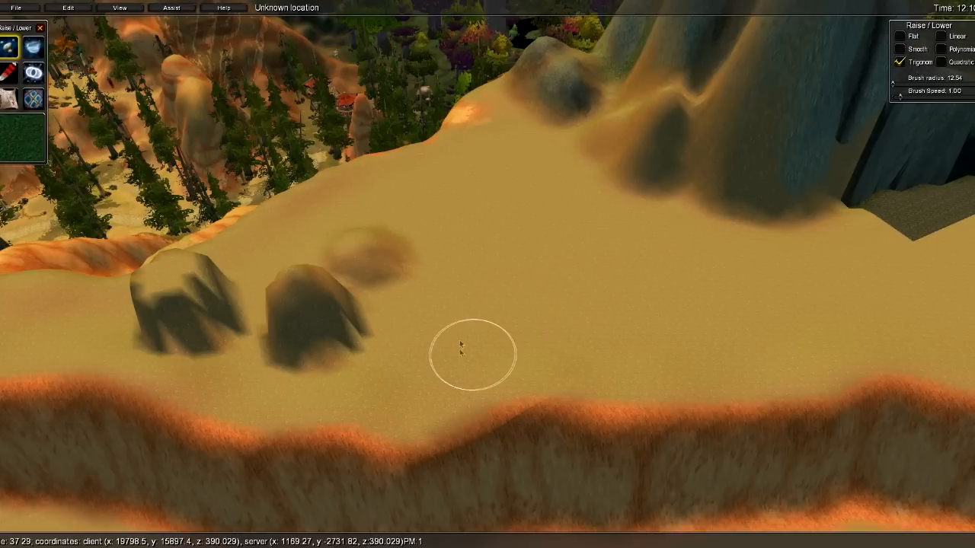
- Raise a taller rounded-peak mound beside the others with the Trigonom brush
{"action": "left_click_drag", "start_coordinate": [456, 324], "coordinate": [447, 280], "text": "shift"}
{"action": "key", "text": "d"}
{"action": "right_click_drag", "start_coordinate": [583, 309], "coordinate": [437, 166]}
- Fly the camera around the mounds to inspect the completed row
{"action": "key", "text": "w"}
{"action": "key", "text": "a"}
{"action": "key", "text": "s"}
{"action": "key", "text": "d"}
{"action": "key", "text": "w"}
{"action": "key", "text": "s"}
{"action": "key", "text": "d"}
{"action": "key", "text": "w"}
{"action": "key", "text": "s"}
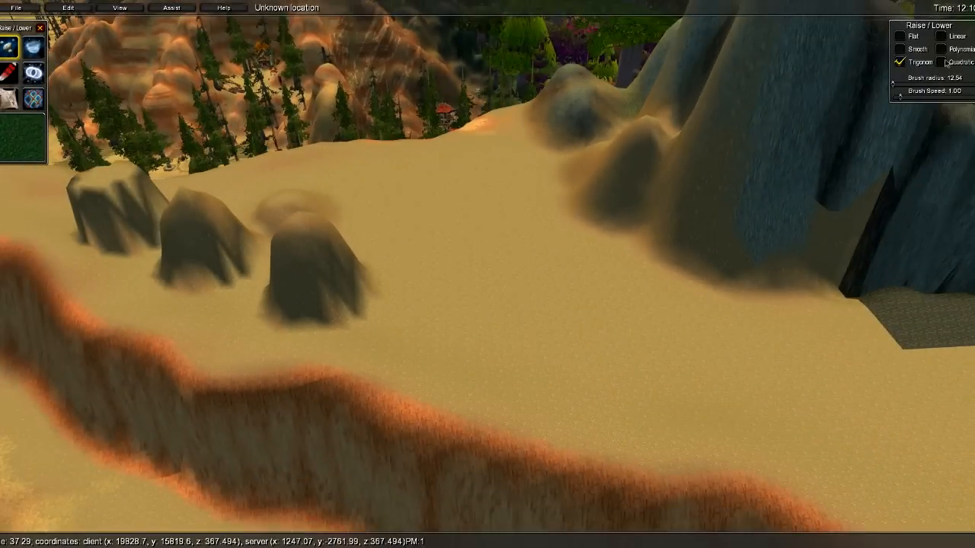
- Raise a broad, double-humped mound at the end of the row with the Linear brush
{"action": "left_click", "coordinate": [941, 36]}
{"action": "key", "text": "w"}
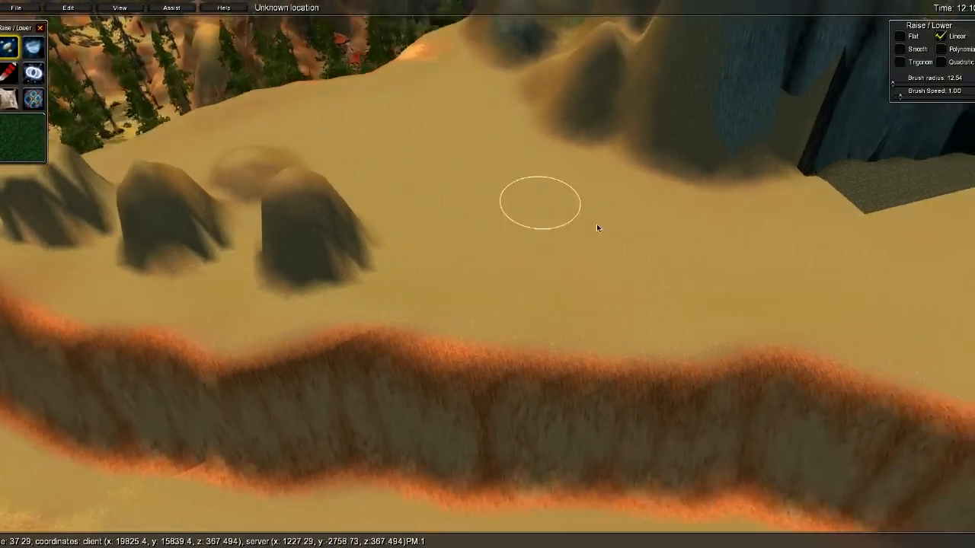
{"action": "left_click_drag", "start_coordinate": [446, 237], "coordinate": [441, 229]}
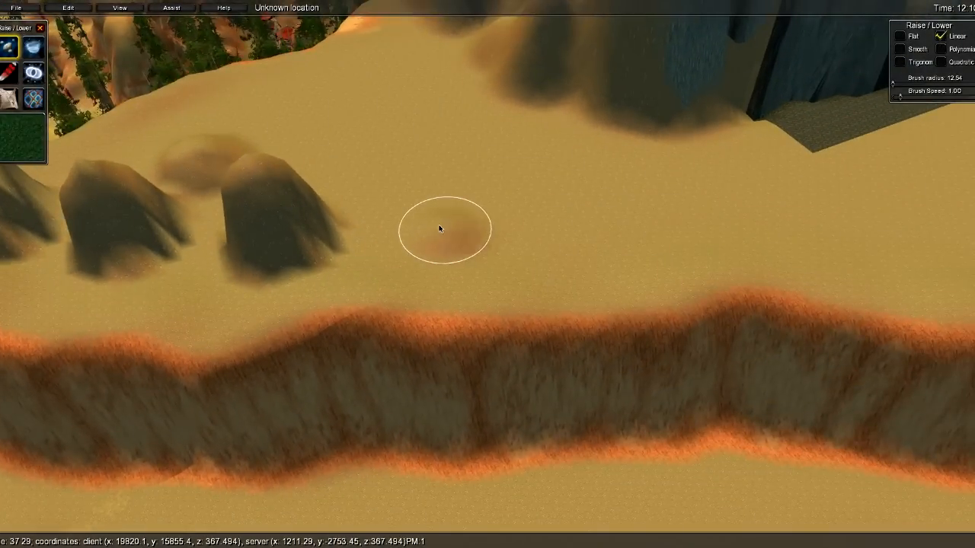
{"action": "mouse_move", "coordinate": [459, 209]}
{"action": "left_mouse_down"}
{"action": "mouse_move", "coordinate": [433, 208]}
{"action": "mouse_move", "coordinate": [448, 226]}
{"action": "mouse_move", "coordinate": [454, 206]}
{"action": "mouse_move", "coordinate": [409, 218]}
{"action": "mouse_move", "coordinate": [403, 232]}
{"action": "mouse_move", "coordinate": [479, 249]}
{"action": "left_mouse_up"}
{"action": "key", "text": "d"}
{"action": "mouse_move", "coordinate": [479, 249]}
{"action": "right_mouse_down"}
{"action": "mouse_move", "coordinate": [498, 197]}
{"action": "mouse_move", "coordinate": [394, 153]}
{"action": "mouse_move", "coordinate": [392, 188]}
{"action": "right_mouse_up"}
{"action": "key", "text": "w"}
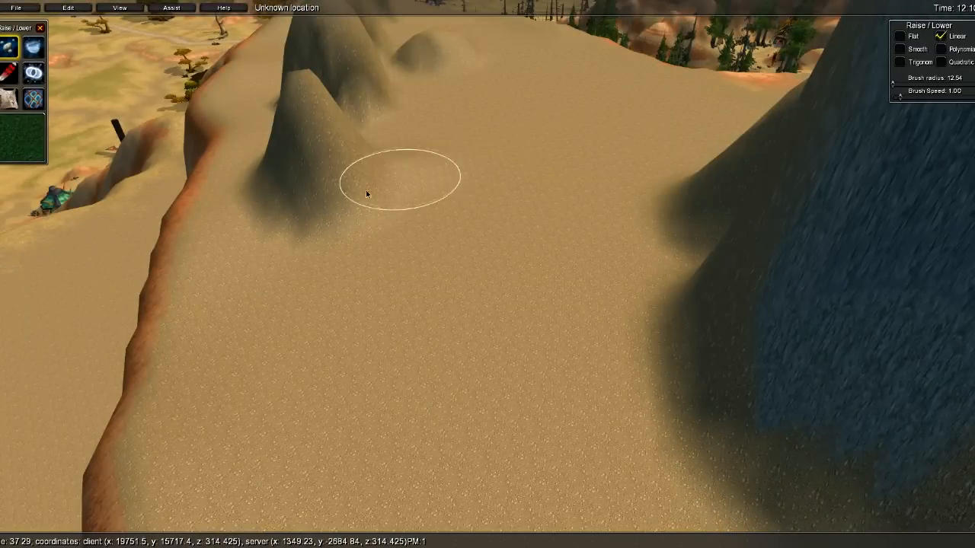
{"action": "mouse_move", "coordinate": [370, 187]}
{"action": "left_mouse_down", "text": "shift"}
{"action": "mouse_move", "coordinate": [382, 169]}
{"action": "mouse_move", "coordinate": [400, 181]}
{"action": "mouse_move", "coordinate": [430, 178]}
{"action": "mouse_move", "coordinate": [335, 159]}
{"action": "left_mouse_up", "text": "shift"}
{"action": "key", "text": "s"}
{"action": "mouse_move", "coordinate": [335, 159]}
{"action": "right_mouse_down"}
{"action": "mouse_move", "coordinate": [760, 214]}
{"action": "mouse_move", "coordinate": [937, 69]}
{"action": "mouse_move", "coordinate": [914, 60]}
{"action": "mouse_move", "coordinate": [948, 58]}
{"action": "right_mouse_up"}
- Inspect the mounds up close and select the Polynomial brush falloff
{"action": "key", "text": "a"}
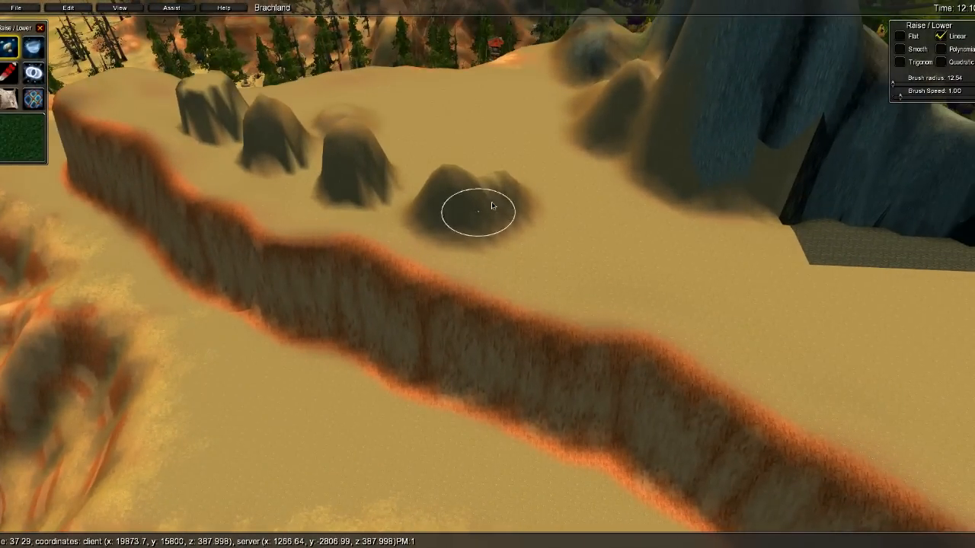
{"action": "key", "text": "w"}
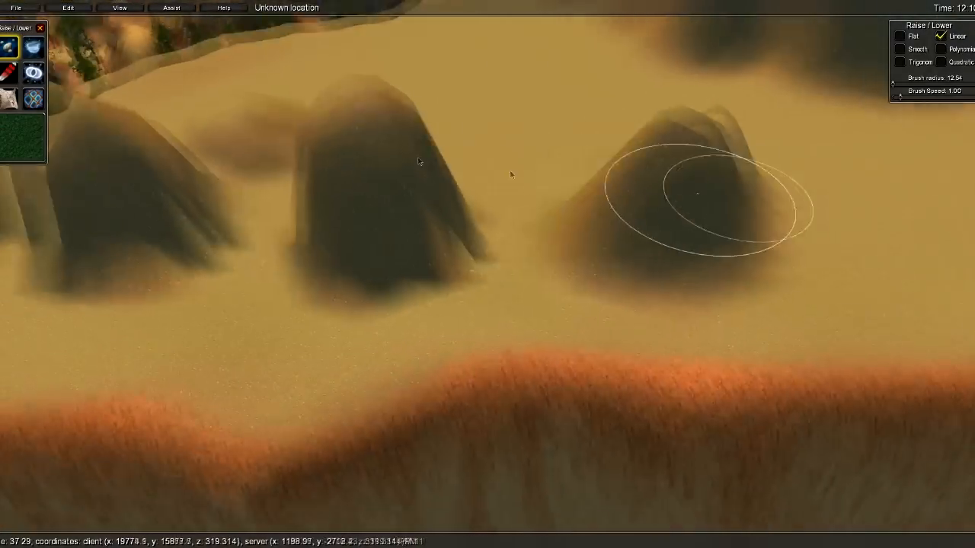
{"action": "key", "text": "w"}
{"action": "key", "text": "s"}
{"action": "right_click_drag", "start_coordinate": [401, 139], "coordinate": [938, 47]}
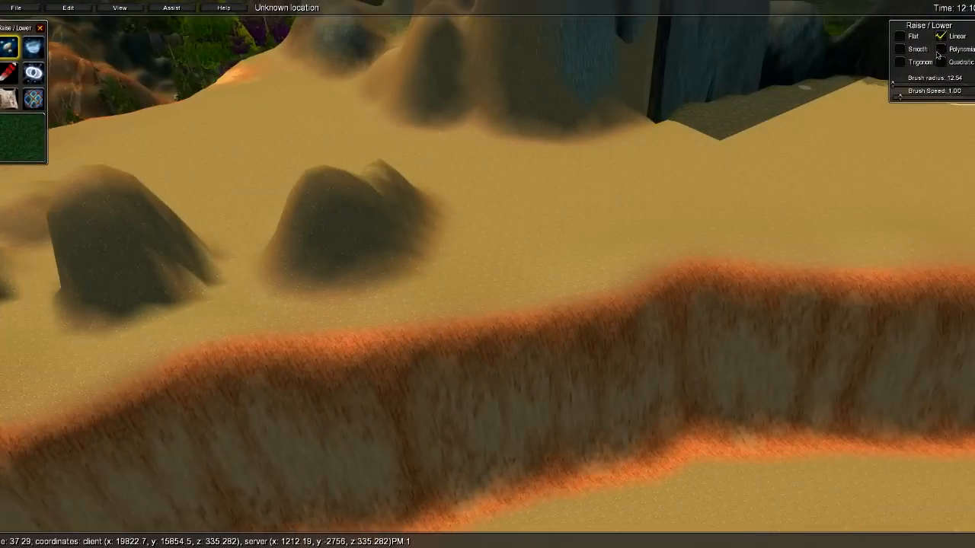
{"action": "left_click", "coordinate": [941, 49]}
{"action": "key", "text": "w"}
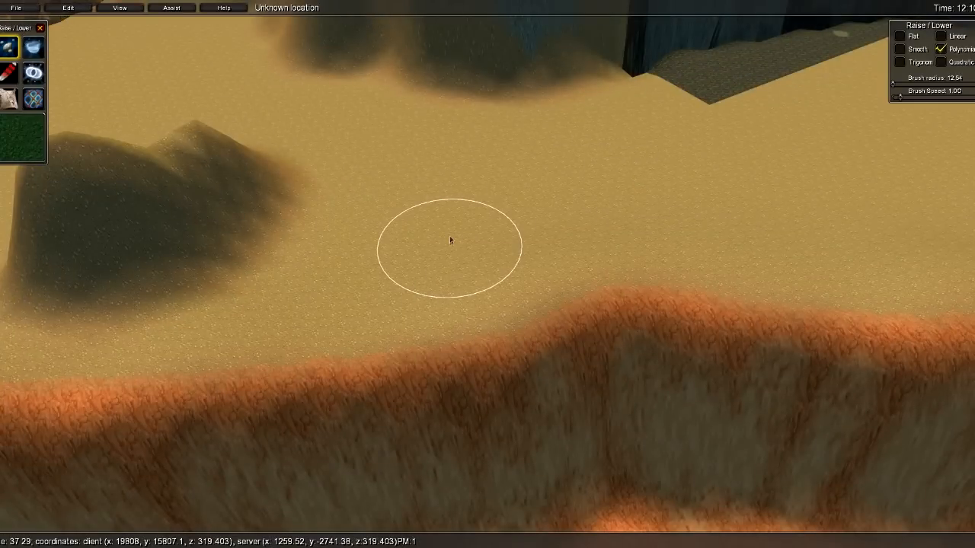
- Raise a tall pointed peak with Polynomial, then another mound with the Quadratic brush
{"action": "mouse_move", "coordinate": [450, 241]}
{"action": "left_mouse_down"}
{"action": "mouse_move", "coordinate": [459, 183]}
{"action": "mouse_move", "coordinate": [460, 200]}
{"action": "mouse_move", "coordinate": [440, 178]}
{"action": "mouse_move", "coordinate": [459, 149]}
{"action": "mouse_move", "coordinate": [550, 184]}
{"action": "mouse_move", "coordinate": [552, 204]}
{"action": "mouse_move", "coordinate": [471, 113]}
{"action": "mouse_move", "coordinate": [449, 174]}
{"action": "left_mouse_up"}
{"action": "left_click", "coordinate": [940, 63]}
{"action": "key", "text": "d"}
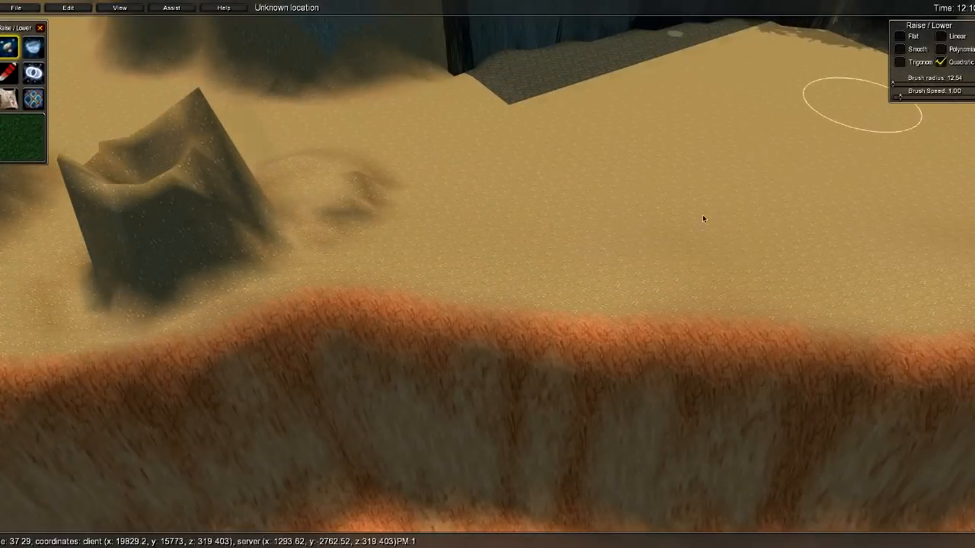
{"action": "key", "text": "d"}
{"action": "mouse_move", "coordinate": [479, 207]}
{"action": "left_mouse_down"}
{"action": "mouse_move", "coordinate": [520, 199]}
{"action": "mouse_move", "coordinate": [424, 195]}
{"action": "left_mouse_up"}
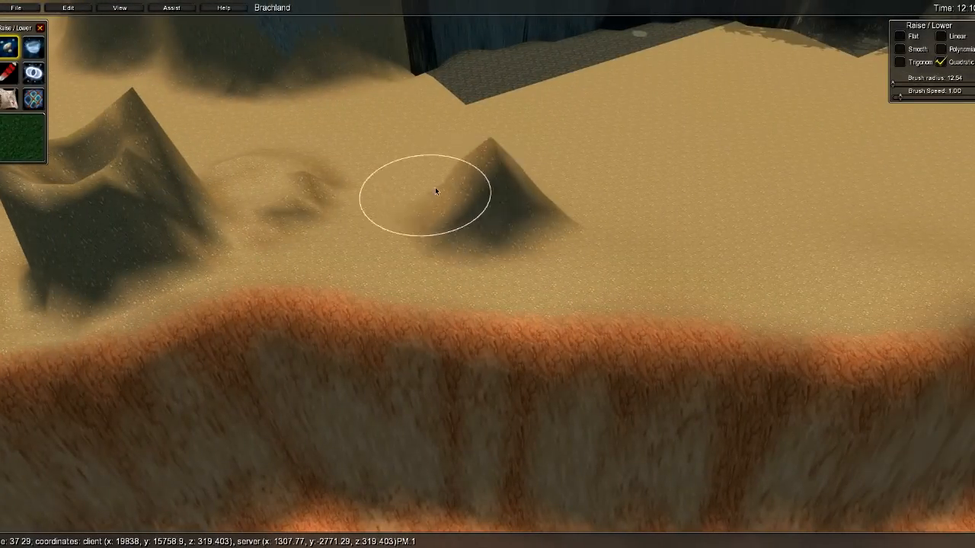
{"action": "key", "text": "a"}
{"action": "right_click_drag", "start_coordinate": [425, 196], "coordinate": [725, 183]}
- Raise a second, smaller mound beside the new one
{"action": "key", "text": "w"}
{"action": "right_click_drag", "start_coordinate": [269, 155], "coordinate": [734, 203]}
{"action": "key", "text": "s"}
{"action": "mouse_move", "coordinate": [424, 270]}
{"action": "left_mouse_down", "text": "shift"}
{"action": "mouse_move", "coordinate": [394, 262]}
{"action": "mouse_move", "coordinate": [389, 239]}
{"action": "mouse_move", "coordinate": [378, 246]}
{"action": "mouse_move", "coordinate": [395, 271]}
{"action": "left_mouse_up", "text": "shift"}
- Enlarge the brush and build a broad flat-topped mound with a small bump at its base
{"action": "key", "text": "d"}
{"action": "right_click_drag", "start_coordinate": [592, 244], "coordinate": [385, 185]}
{"action": "key", "text": "s"}
{"action": "mouse_move", "coordinate": [394, 184]}
{"action": "left_mouse_down", "text": "alt"}
{"action": "mouse_move", "coordinate": [500, 182]}
{"action": "mouse_move", "coordinate": [406, 176]}
{"action": "mouse_move", "coordinate": [407, 140]}
{"action": "left_mouse_up", "text": "alt"}
{"action": "key", "text": "d"}
{"action": "mouse_move", "coordinate": [407, 140]}
{"action": "right_mouse_down"}
{"action": "mouse_move", "coordinate": [564, 169]}
{"action": "mouse_move", "coordinate": [369, 95]}
{"action": "mouse_move", "coordinate": [450, 213]}
{"action": "right_mouse_up"}
{"action": "key", "text": "w"}
{"action": "key", "text": "a"}
{"action": "mouse_move", "coordinate": [450, 212]}
{"action": "left_mouse_down", "text": "shift"}
{"action": "mouse_move", "coordinate": [265, 201]}
{"action": "mouse_move", "coordinate": [467, 213]}
{"action": "mouse_move", "coordinate": [434, 215]}
{"action": "mouse_move", "coordinate": [466, 201]}
{"action": "mouse_move", "coordinate": [423, 206]}
{"action": "left_mouse_up", "text": "shift"}
{"action": "key", "text": "s"}
{"action": "key", "text": "s"}
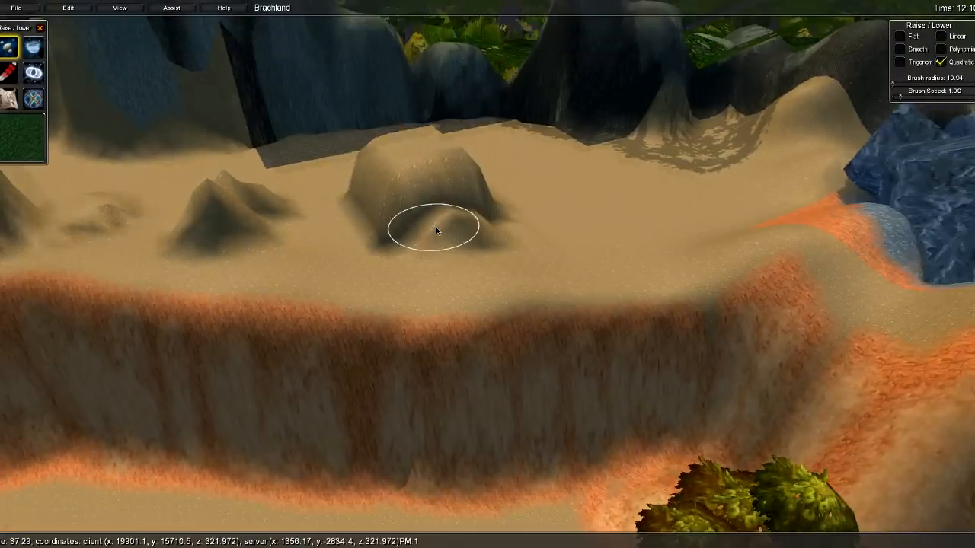
- Fly along the ledge to survey the row of eight mounds
{"action": "key", "text": "a"}
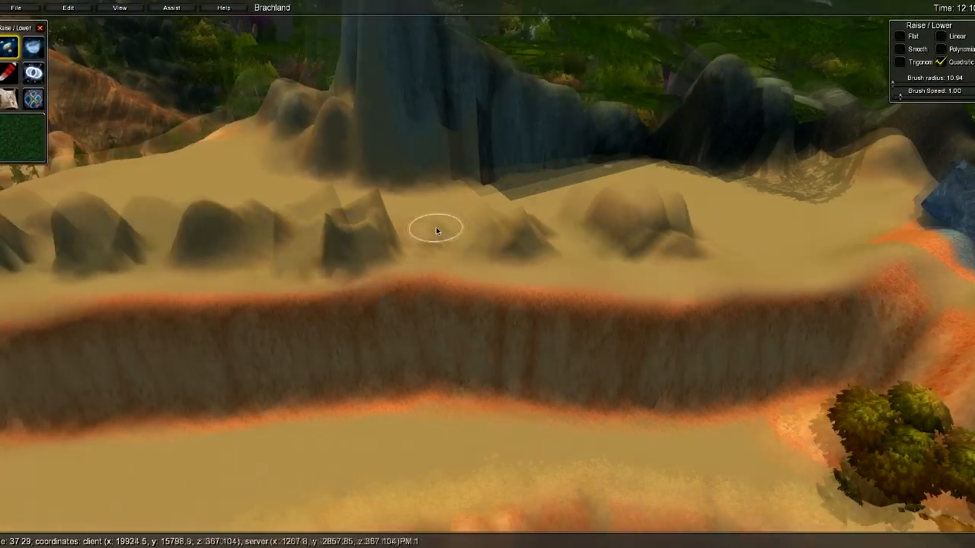
{"action": "key", "text": "s"}
{"action": "key", "text": "d"}
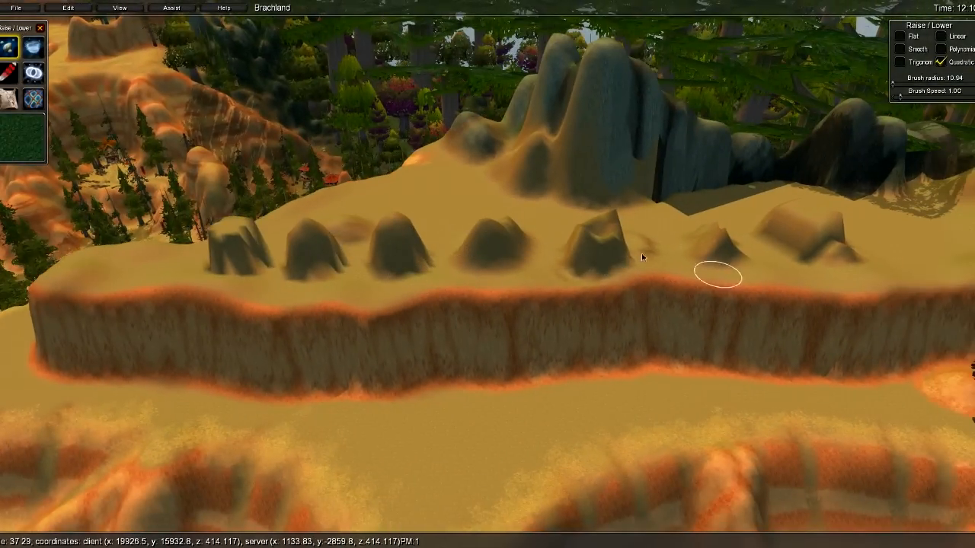
{"action": "key", "text": "s"}
{"action": "mouse_move", "coordinate": [634, 309]}
{"action": "right_mouse_down"}
{"action": "mouse_move", "coordinate": [436, 352]}
{"action": "mouse_move", "coordinate": [512, 338]}
{"action": "right_mouse_up"}
{"action": "key", "text": "d"}
{"action": "key", "text": "d"}
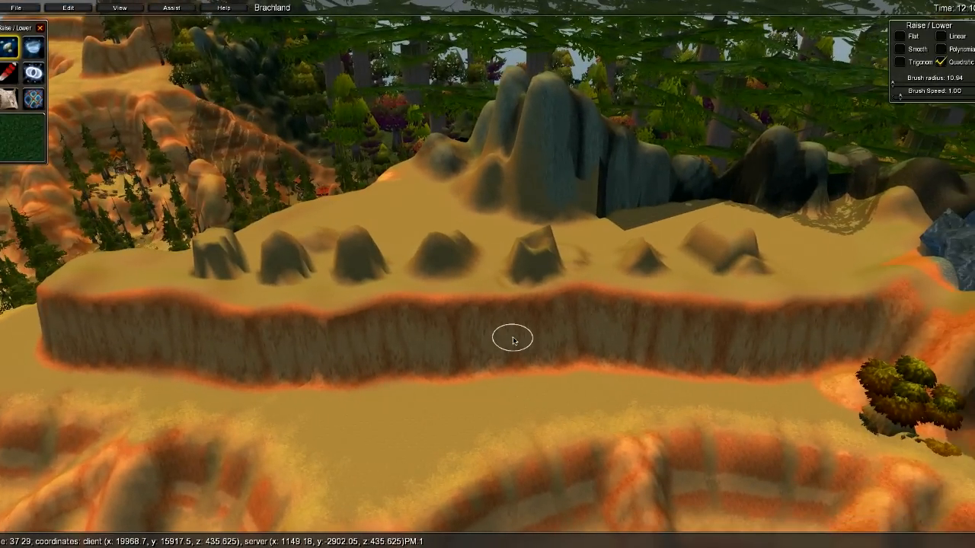
{"action": "key", "text": "w"}
{"action": "key", "text": "d"}
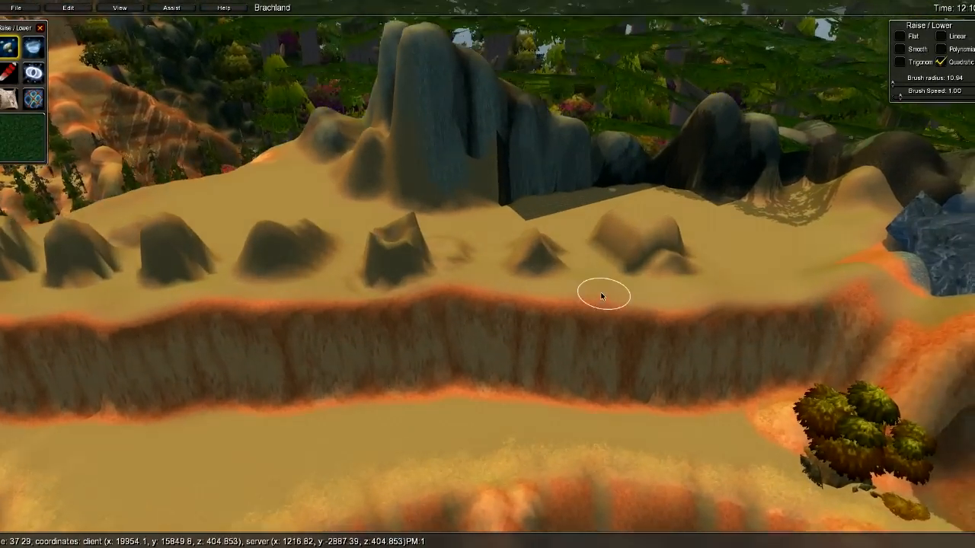
- Increase the Raise/Lower brush radius from 10.94 to 53.89
{"action": "key", "text": "s"}
{"action": "key", "text": "a"}
{"action": "key", "text": "w"}
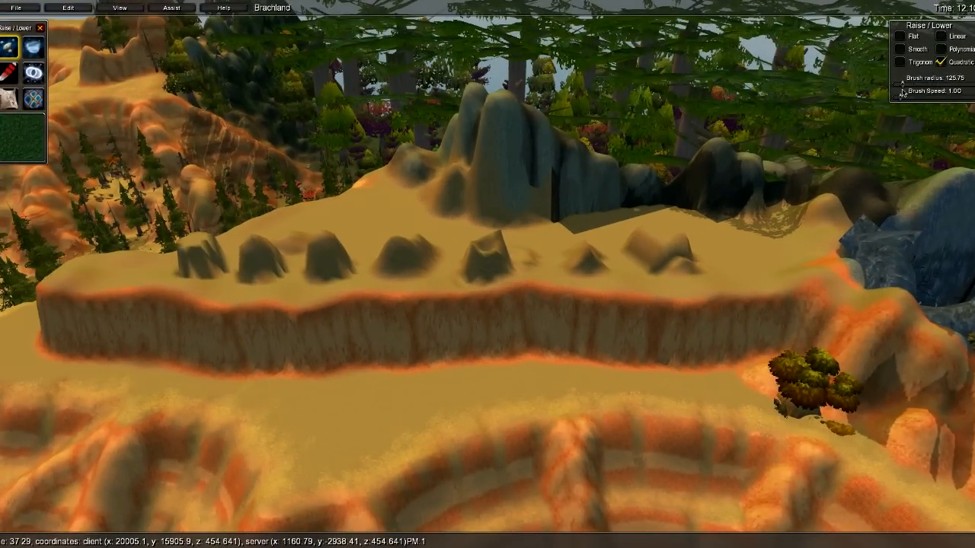
{"action": "left_click_drag", "start_coordinate": [945, 85], "coordinate": [925, 78]}
{"action": "key", "text": "w"}
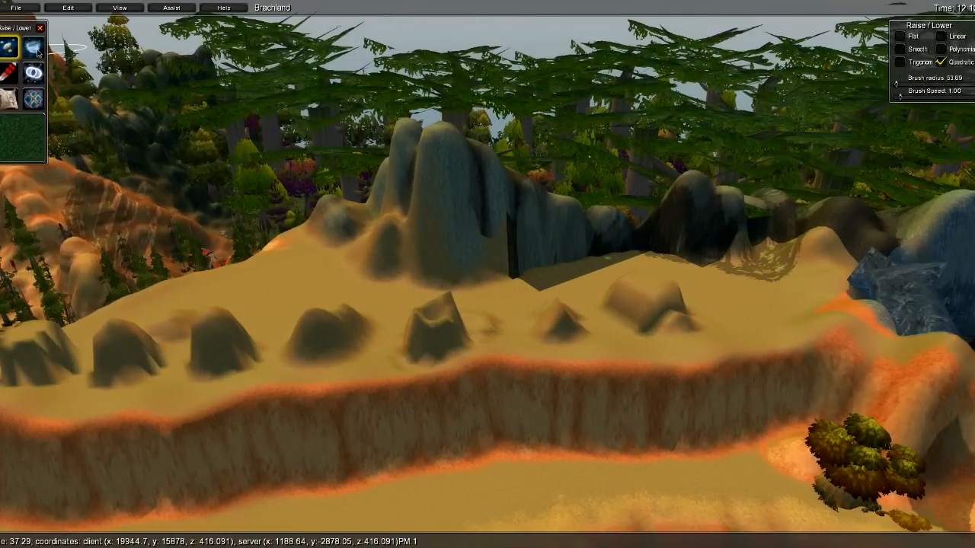
- Select the Flatten/Blur tool and set its mode for smoothing the mounds
{"action": "left_click", "coordinate": [38, 53]}
{"action": "key", "text": "a"}
{"action": "key", "text": "w"}
{"action": "right_click_drag", "start_coordinate": [358, 221], "coordinate": [327, 279]}
{"action": "key", "text": "s"}
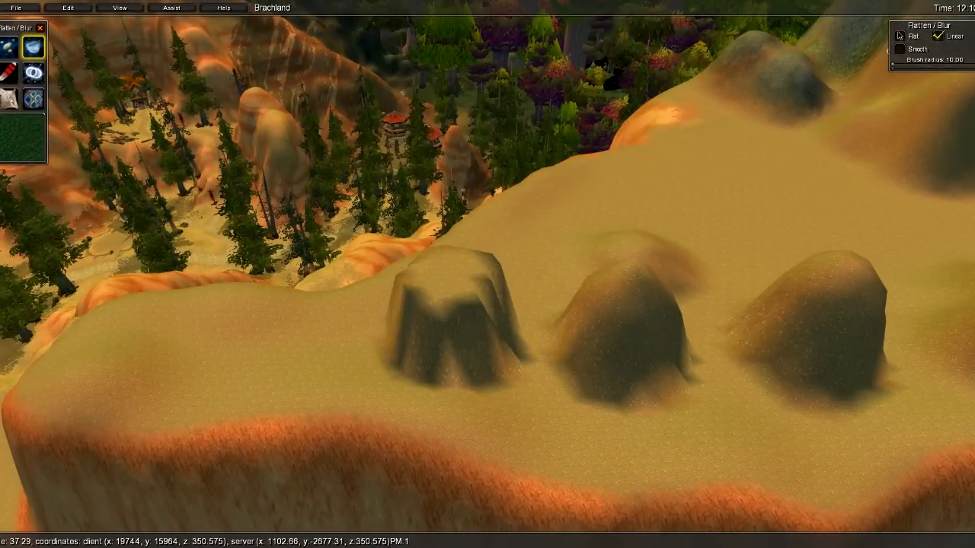
{"action": "left_click", "coordinate": [901, 36]}
{"action": "key", "text": "a"}
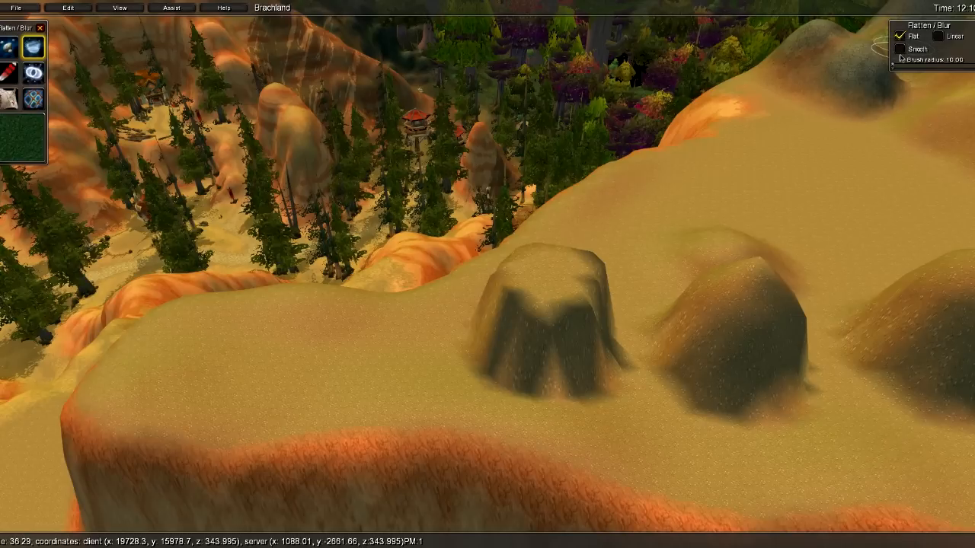
- Smooth the stump-shaped mound's base, left flank and front face
{"action": "mouse_move", "coordinate": [545, 314]}
{"action": "left_mouse_down"}
{"action": "mouse_move", "coordinate": [544, 305]}
{"action": "mouse_move", "coordinate": [530, 392]}
{"action": "left_mouse_up"}
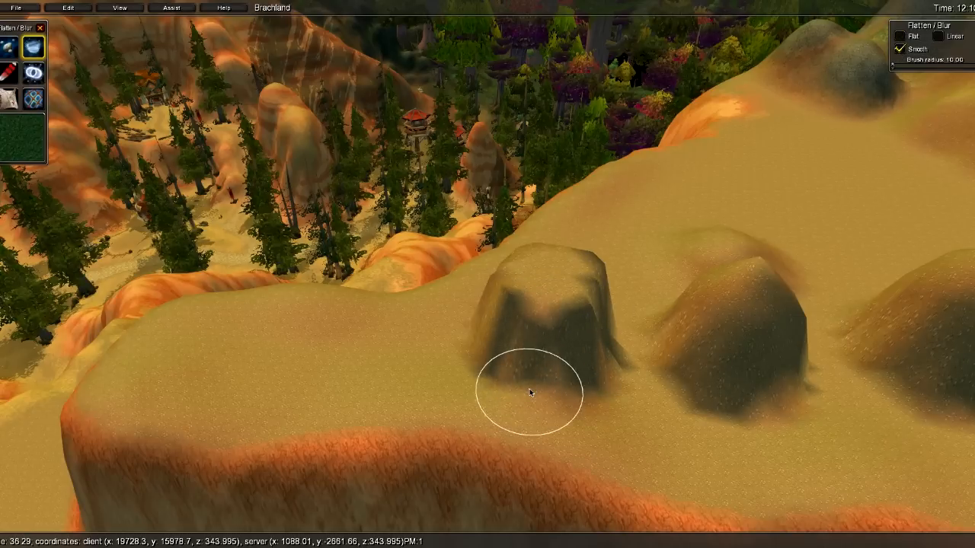
{"action": "left_click_drag", "start_coordinate": [508, 344], "coordinate": [478, 346]}
{"action": "left_click_drag", "start_coordinate": [519, 371], "coordinate": [565, 366]}
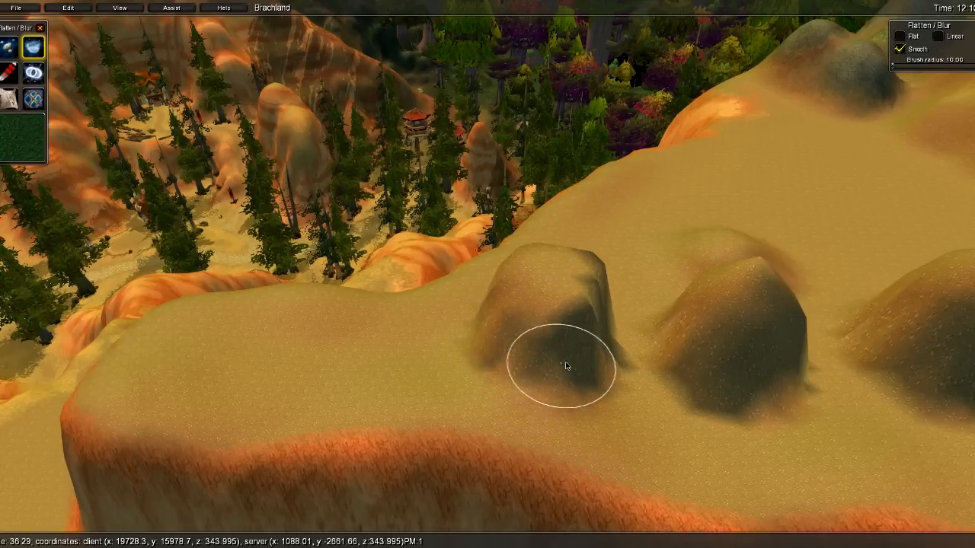
{"action": "key", "text": "w"}
{"action": "key", "text": "a"}
{"action": "mouse_move", "coordinate": [397, 326]}
{"action": "right_mouse_down"}
{"action": "mouse_move", "coordinate": [670, 311]}
{"action": "mouse_move", "coordinate": [642, 366]}
{"action": "mouse_move", "coordinate": [656, 381]}
{"action": "right_mouse_up"}
{"action": "mouse_move", "coordinate": [435, 276]}
{"action": "left_mouse_down"}
{"action": "mouse_move", "coordinate": [536, 286]}
{"action": "mouse_move", "coordinate": [428, 251]}
{"action": "mouse_move", "coordinate": [570, 300]}
{"action": "mouse_move", "coordinate": [525, 275]}
{"action": "mouse_move", "coordinate": [592, 239]}
{"action": "left_mouse_up"}
- Smooth the next mound's base slope both ways, then fly over the ridge to other mounds
{"action": "key", "text": "w"}
{"action": "mouse_move", "coordinate": [388, 284]}
{"action": "right_mouse_down"}
{"action": "mouse_move", "coordinate": [418, 294]}
{"action": "mouse_move", "coordinate": [685, 255]}
{"action": "right_mouse_up"}
{"action": "key", "text": "s"}
{"action": "mouse_move", "coordinate": [628, 302]}
{"action": "left_mouse_down"}
{"action": "mouse_move", "coordinate": [508, 349]}
{"action": "mouse_move", "coordinate": [386, 365]}
{"action": "mouse_move", "coordinate": [301, 341]}
{"action": "left_mouse_up"}
{"action": "key", "text": "s"}
{"action": "mouse_move", "coordinate": [301, 341]}
{"action": "right_mouse_down"}
{"action": "mouse_move", "coordinate": [554, 368]}
{"action": "mouse_move", "coordinate": [335, 297]}
{"action": "mouse_move", "coordinate": [439, 381]}
{"action": "mouse_move", "coordinate": [531, 354]}
{"action": "mouse_move", "coordinate": [399, 287]}
{"action": "mouse_move", "coordinate": [571, 287]}
{"action": "mouse_move", "coordinate": [375, 338]}
{"action": "mouse_move", "coordinate": [372, 349]}
{"action": "right_mouse_up"}
{"action": "key", "text": "w"}
{"action": "key", "text": "s"}
{"action": "key", "text": "w"}
{"action": "key", "text": "s"}
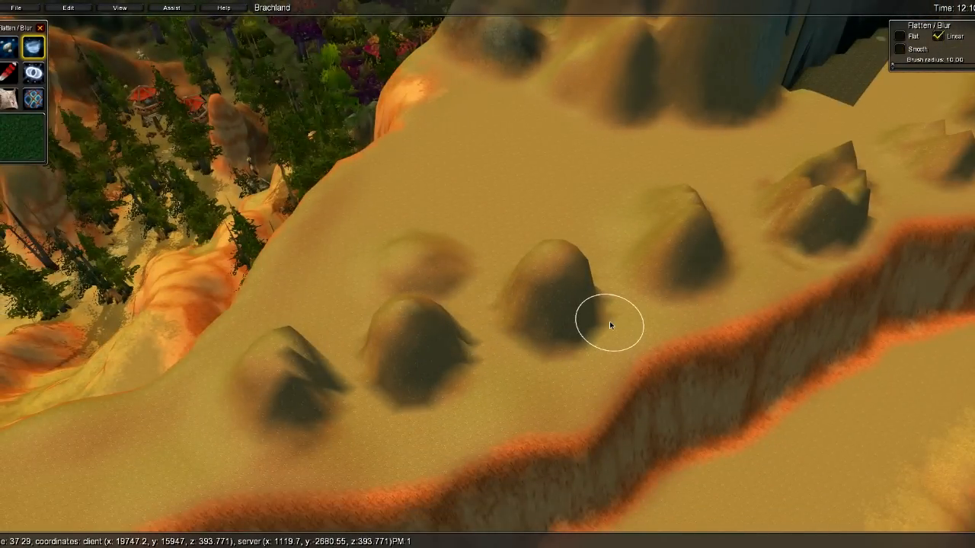
- Smooth the first mound's base, its pointed peak, a sharp rock edge and a nearby bump with Flatten/Blur
{"action": "key", "text": "d"}
{"action": "key", "text": "w"}
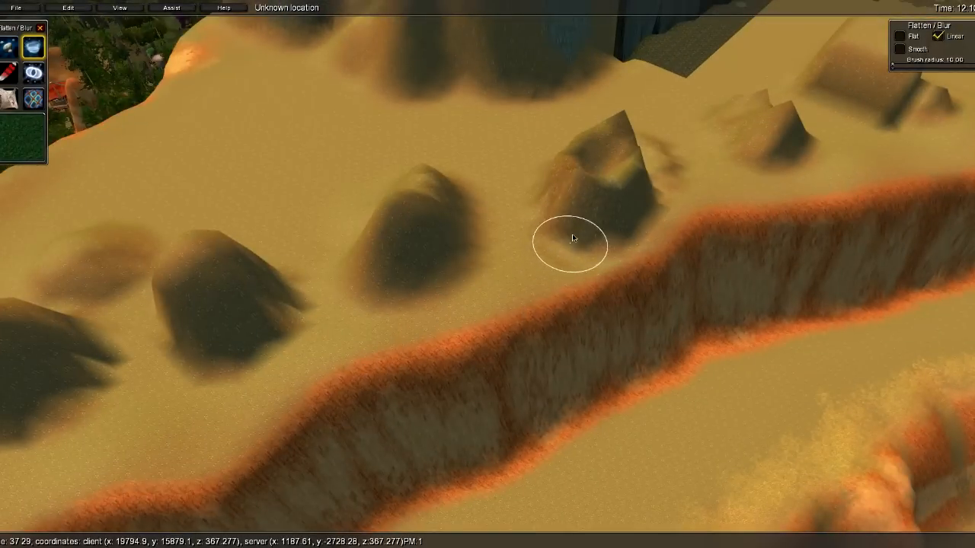
{"action": "mouse_move", "coordinate": [607, 225]}
{"action": "left_mouse_down", "text": "shift"}
{"action": "mouse_move", "coordinate": [638, 201]}
{"action": "mouse_move", "coordinate": [627, 213]}
{"action": "mouse_move", "coordinate": [561, 204]}
{"action": "left_mouse_up", "text": "shift"}
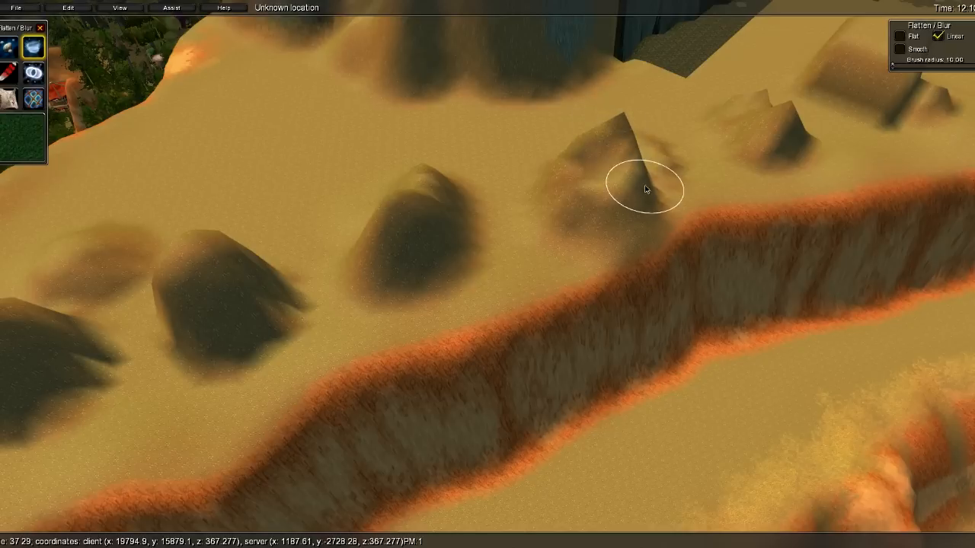
{"action": "left_click_drag", "start_coordinate": [644, 189], "coordinate": [638, 213], "text": "shift"}
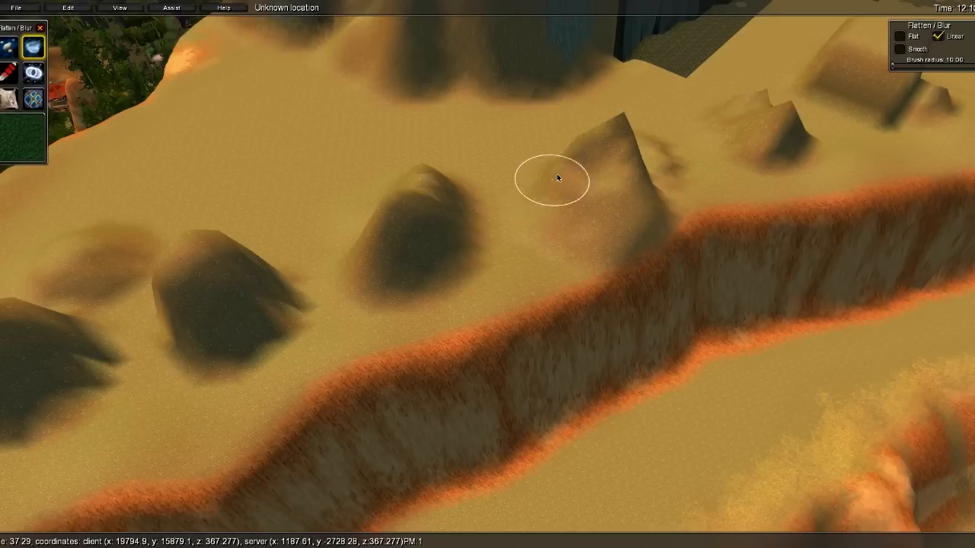
{"action": "key", "text": "d"}
{"action": "right_click_drag", "start_coordinate": [549, 196], "coordinate": [532, 201]}
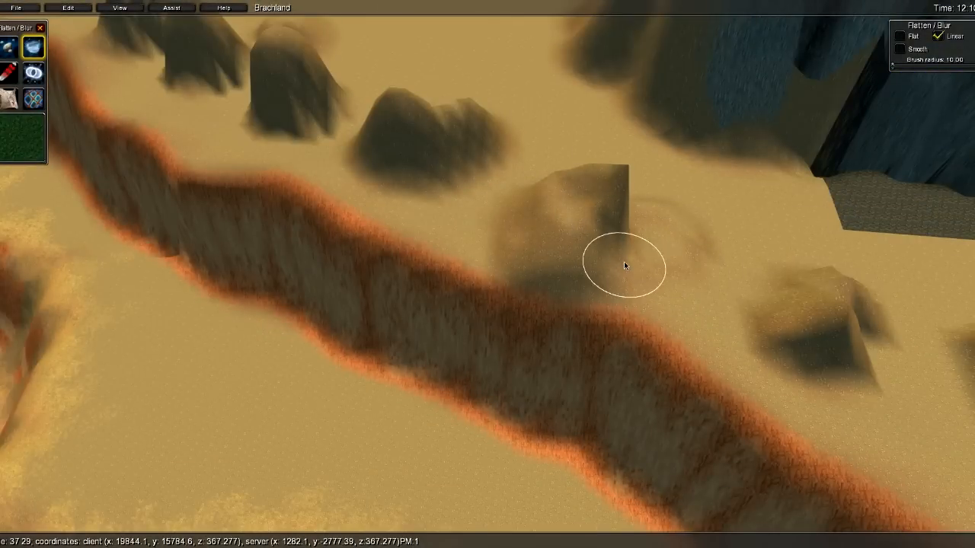
{"action": "left_click_drag", "start_coordinate": [630, 241], "coordinate": [625, 227], "text": "shift"}
{"action": "key", "text": "d"}
{"action": "right_click_drag", "start_coordinate": [614, 206], "coordinate": [520, 261]}
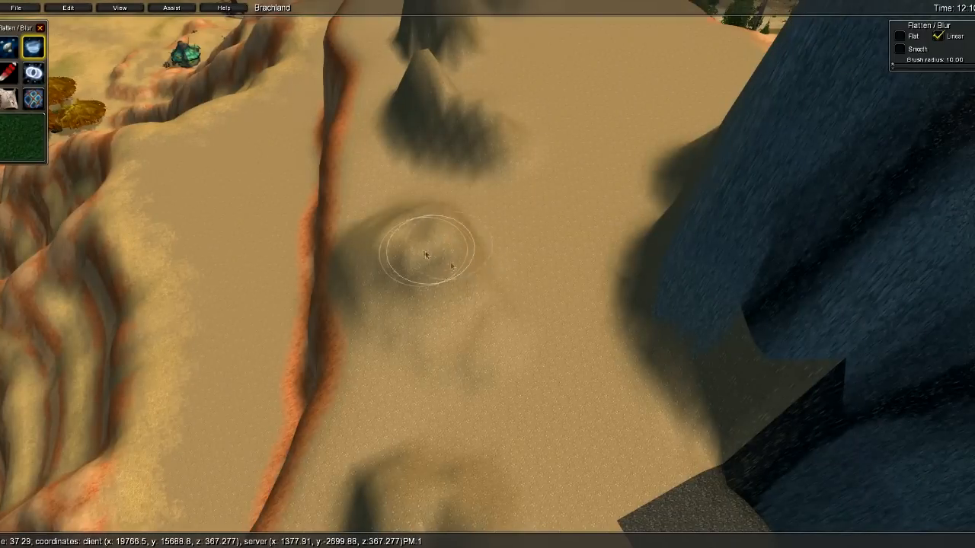
{"action": "key", "text": "s"}
{"action": "mouse_move", "coordinate": [512, 311]}
{"action": "right_mouse_down"}
{"action": "mouse_move", "coordinate": [579, 388]}
{"action": "mouse_move", "coordinate": [585, 351]}
{"action": "right_mouse_up"}
{"action": "key", "text": "w"}
{"action": "key", "text": "w"}
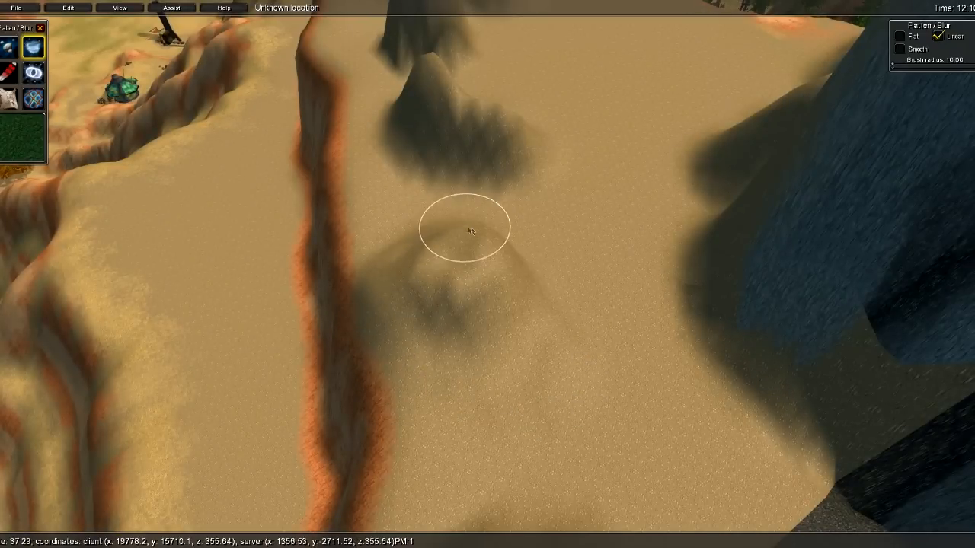
{"action": "mouse_move", "coordinate": [582, 319]}
{"action": "left_mouse_down"}
{"action": "mouse_move", "coordinate": [464, 313]}
{"action": "mouse_move", "coordinate": [430, 288]}
{"action": "mouse_move", "coordinate": [485, 264]}
{"action": "mouse_move", "coordinate": [427, 254]}
{"action": "mouse_move", "coordinate": [407, 229]}
{"action": "mouse_move", "coordinate": [416, 242]}
{"action": "mouse_move", "coordinate": [463, 248]}
{"action": "mouse_move", "coordinate": [466, 224]}
{"action": "mouse_move", "coordinate": [442, 322]}
{"action": "mouse_move", "coordinate": [437, 266]}
{"action": "mouse_move", "coordinate": [483, 333]}
{"action": "mouse_move", "coordinate": [441, 287]}
{"action": "left_mouse_up"}
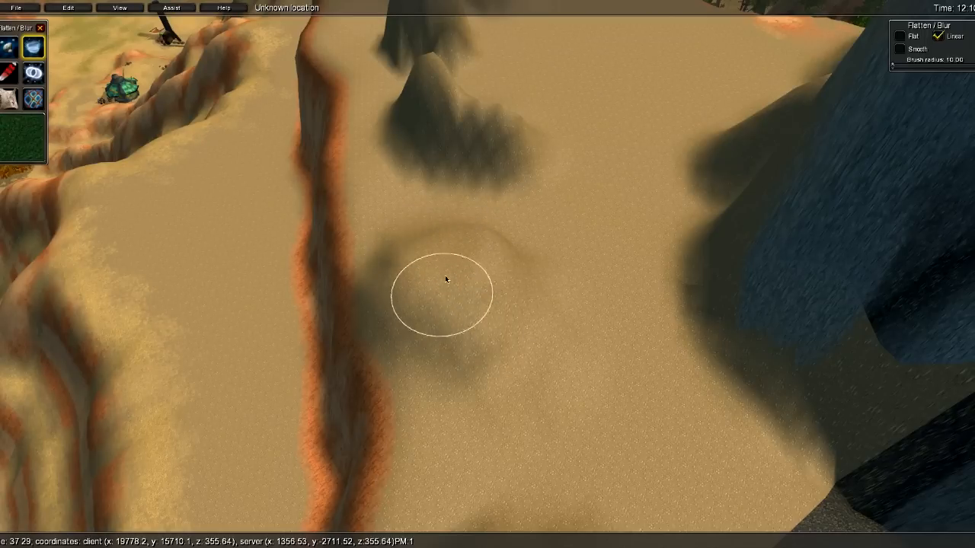
- Soften the small mound's shading and the larger mound's face near the tower
{"action": "key", "text": "s"}
{"action": "key", "text": "w"}
{"action": "mouse_move", "coordinate": [283, 326]}
{"action": "right_mouse_down"}
{"action": "mouse_move", "coordinate": [536, 320]}
{"action": "mouse_move", "coordinate": [626, 168]}
{"action": "mouse_move", "coordinate": [691, 138]}
{"action": "mouse_move", "coordinate": [653, 115]}
{"action": "right_mouse_up"}
{"action": "key", "text": "s"}
{"action": "key", "text": "w"}
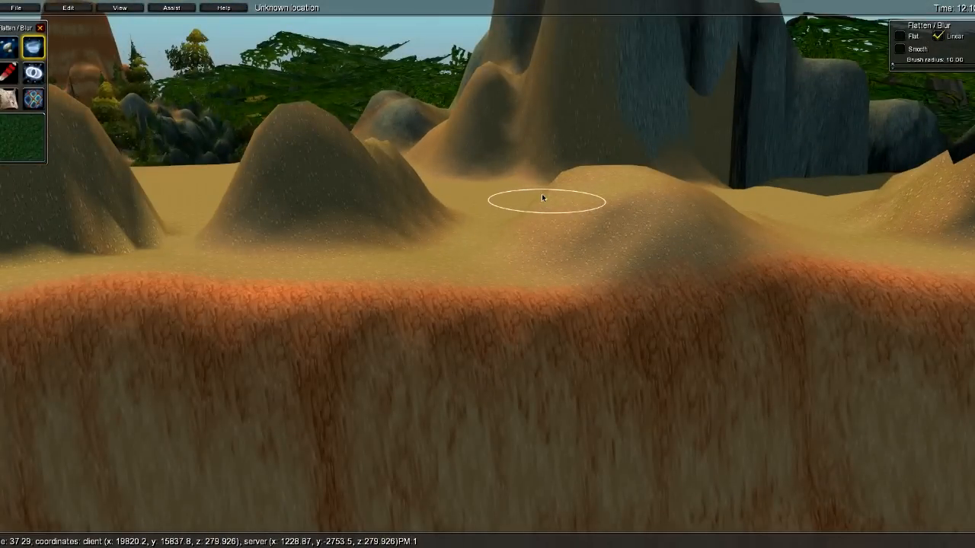
{"action": "key", "text": "a"}
{"action": "key", "text": "w"}
{"action": "right_click_drag", "start_coordinate": [544, 198], "coordinate": [564, 170]}
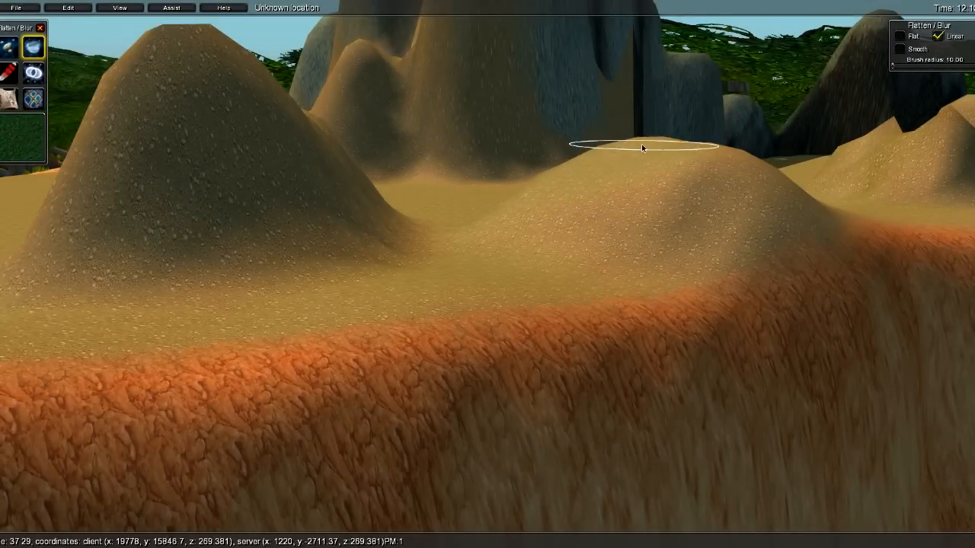
{"action": "key", "text": "s"}
{"action": "key", "text": "d"}
{"action": "right_click_drag", "start_coordinate": [646, 141], "coordinate": [585, 199]}
{"action": "key", "text": "w"}
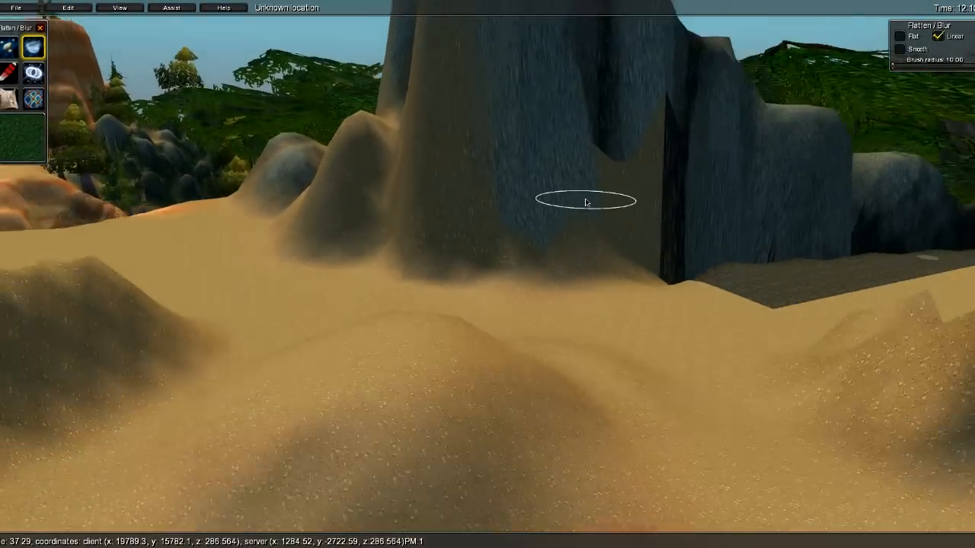
{"action": "key", "text": "s"}
{"action": "key", "text": "w"}
{"action": "key", "text": "d"}
{"action": "mouse_move", "coordinate": [587, 331]}
{"action": "left_mouse_down", "text": "shift"}
{"action": "mouse_move", "coordinate": [577, 302]}
{"action": "mouse_move", "coordinate": [544, 321]}
{"action": "left_mouse_up", "text": "shift"}
{"action": "key", "text": "d"}
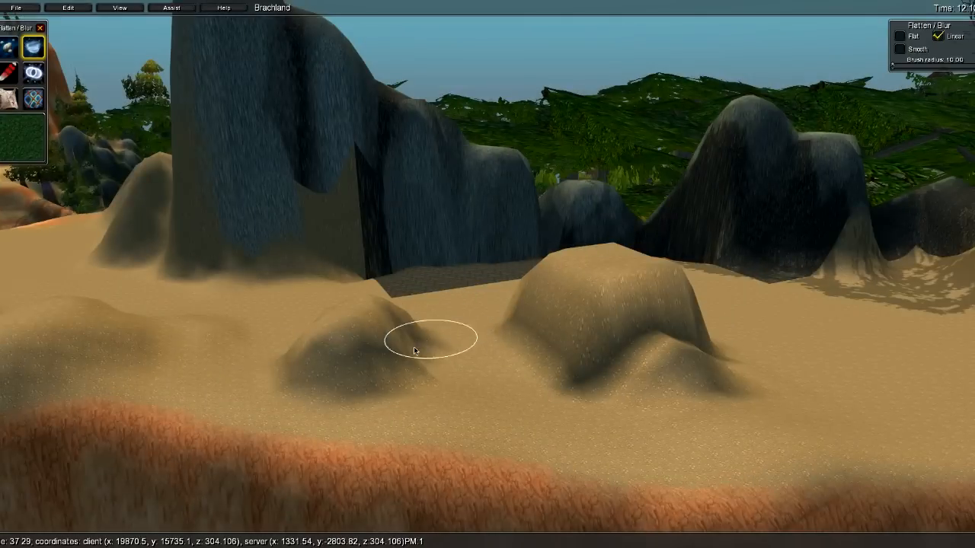
{"action": "key", "text": "s"}
{"action": "left_click_drag", "start_coordinate": [604, 369], "coordinate": [606, 368], "text": "shift"}
{"action": "key", "text": "s"}
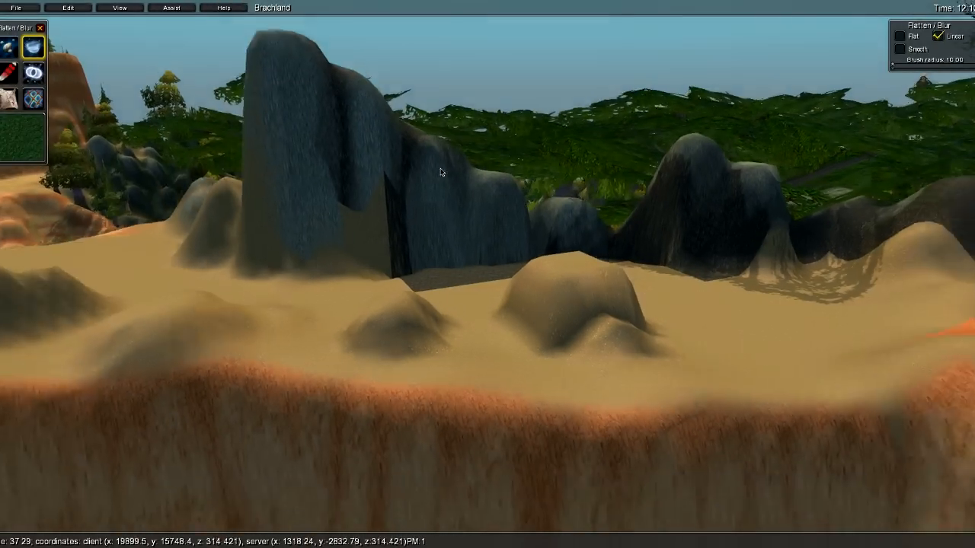
{"action": "key", "text": "w"}
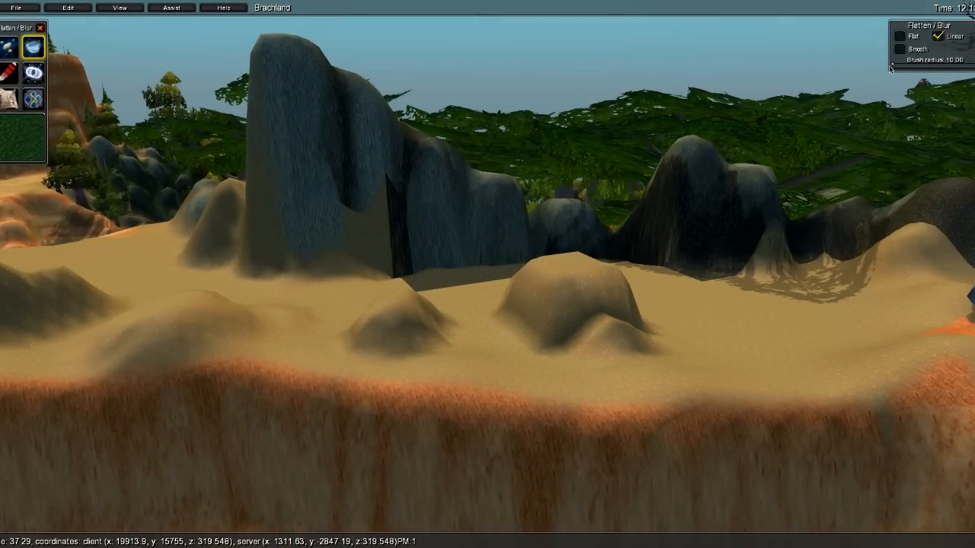
- Widen the brush radius to about 53.8 and flatten the two mounds before the tall rock
{"action": "left_click_drag", "start_coordinate": [901, 70], "coordinate": [912, 67]}
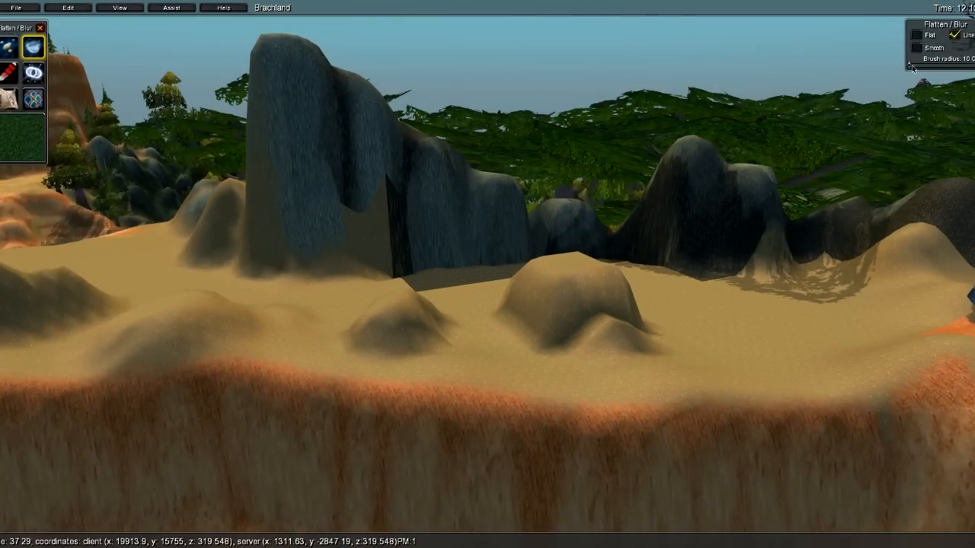
{"action": "left_click", "coordinate": [945, 66]}
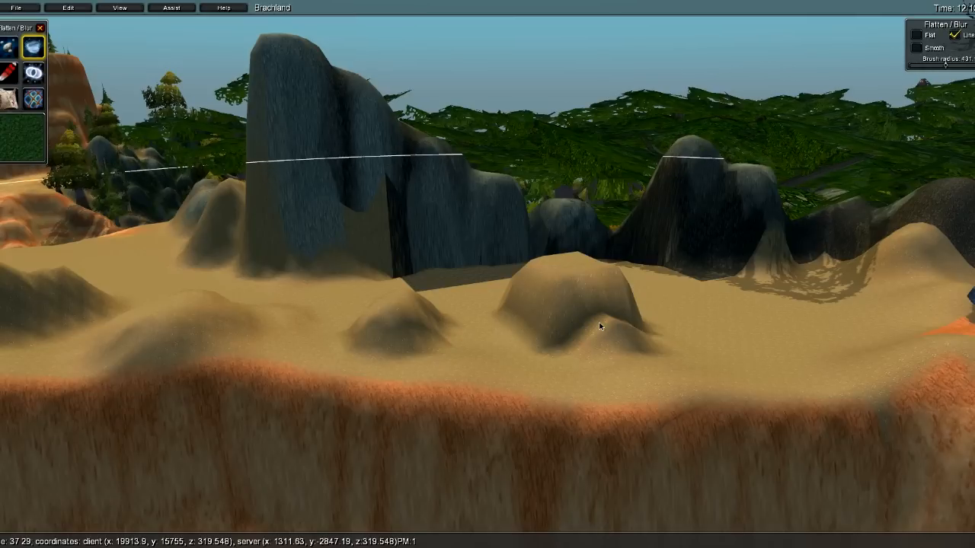
{"action": "left_click_drag", "start_coordinate": [946, 67], "coordinate": [935, 67]}
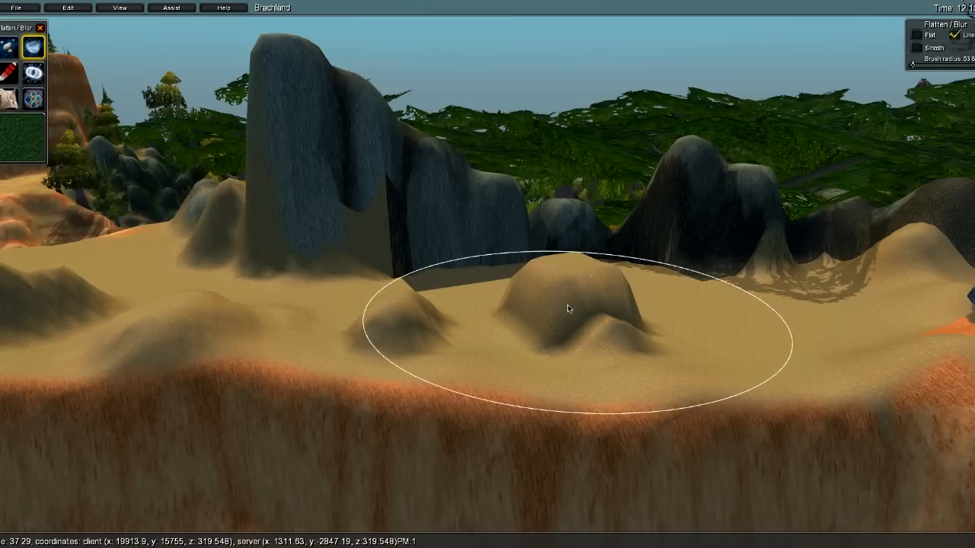
{"action": "mouse_move", "coordinate": [569, 306]}
{"action": "left_mouse_down"}
{"action": "mouse_move", "coordinate": [348, 323]}
{"action": "mouse_move", "coordinate": [414, 345]}
{"action": "mouse_move", "coordinate": [235, 322]}
{"action": "mouse_move", "coordinate": [174, 327]}
{"action": "mouse_move", "coordinate": [372, 341]}
{"action": "mouse_move", "coordinate": [599, 300]}
{"action": "mouse_move", "coordinate": [382, 311]}
{"action": "left_mouse_up"}
{"action": "key", "text": "s"}
{"action": "mouse_move", "coordinate": [381, 311]}
{"action": "right_mouse_down"}
{"action": "mouse_move", "coordinate": [487, 286]}
{"action": "mouse_move", "coordinate": [424, 269]}
{"action": "right_mouse_up"}
{"action": "key", "text": "w"}
{"action": "right_click_drag", "start_coordinate": [410, 371], "coordinate": [530, 289]}
{"action": "key", "text": "s"}
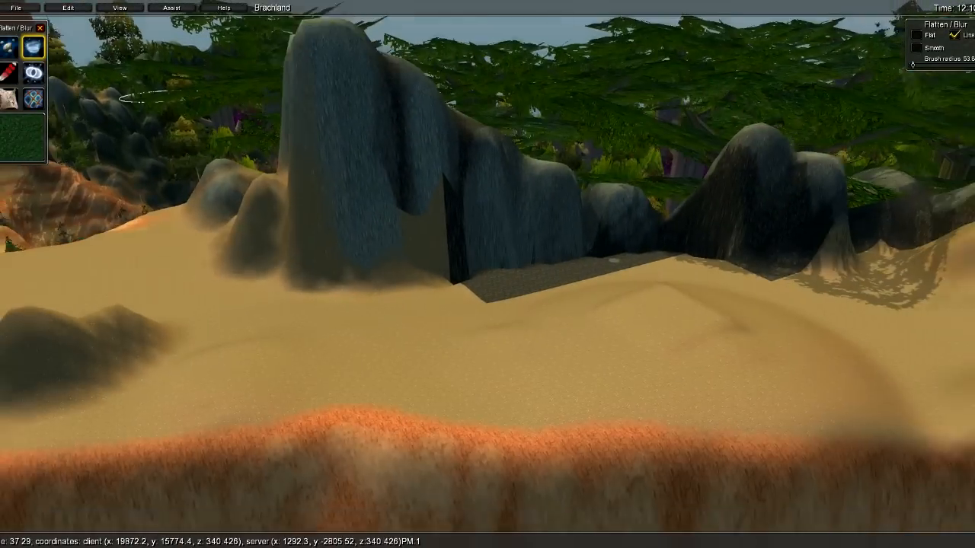
{"action": "key", "text": "a"}
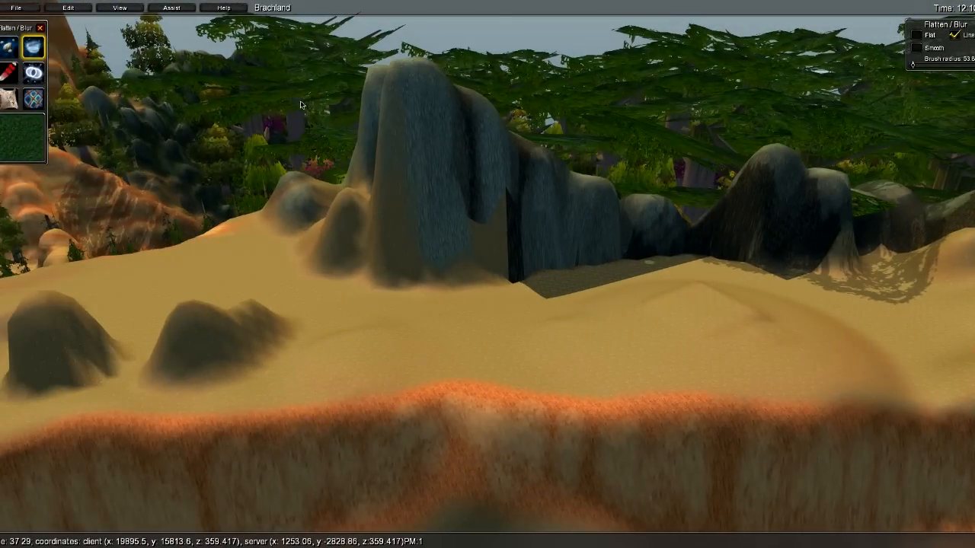
- Switch to texture painting and bring the camera in over the cliff ledge
{"action": "left_click", "coordinate": [8, 72]}
{"action": "key", "text": "w"}
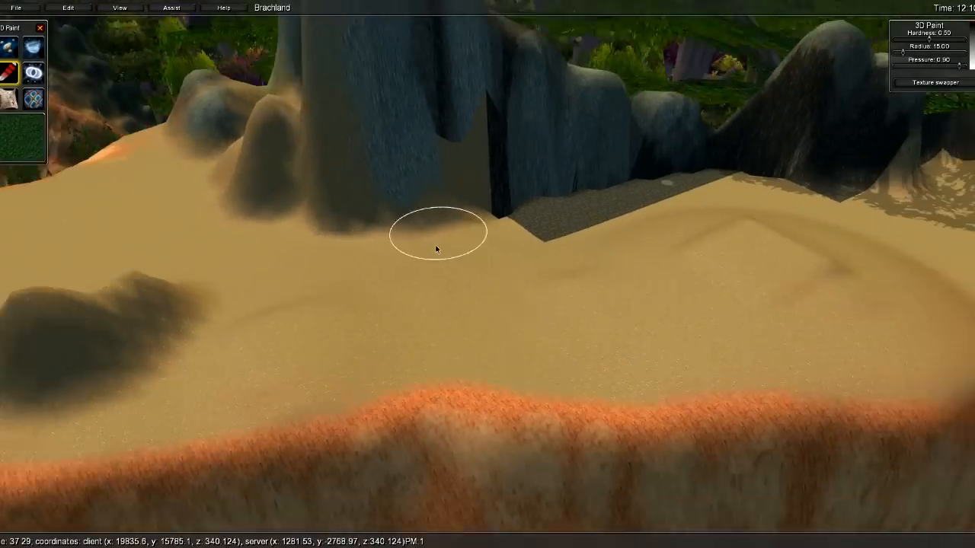
{"action": "key", "text": "s"}
{"action": "key", "text": "a"}
{"action": "right_click_drag", "start_coordinate": [404, 258], "coordinate": [506, 281]}
{"action": "key", "text": "d"}
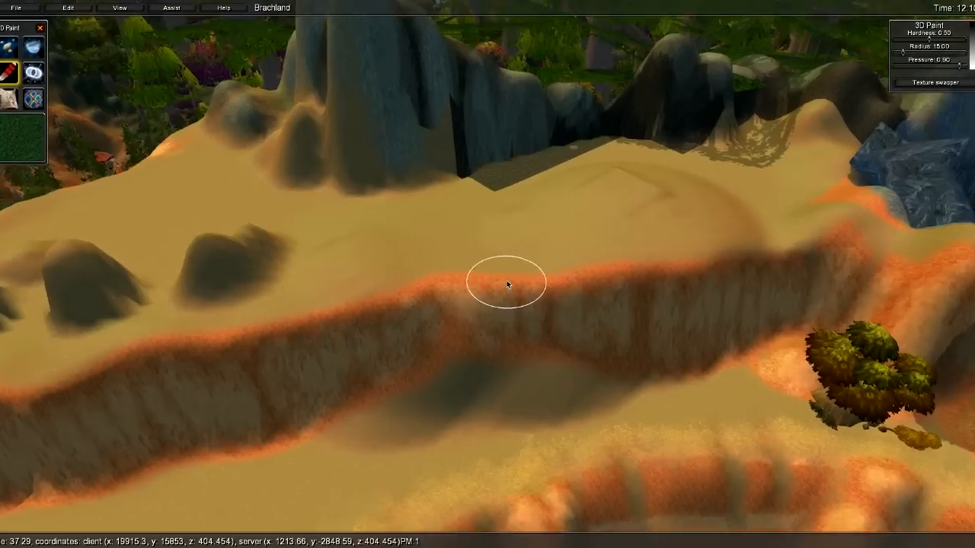
{"action": "key", "text": "w"}
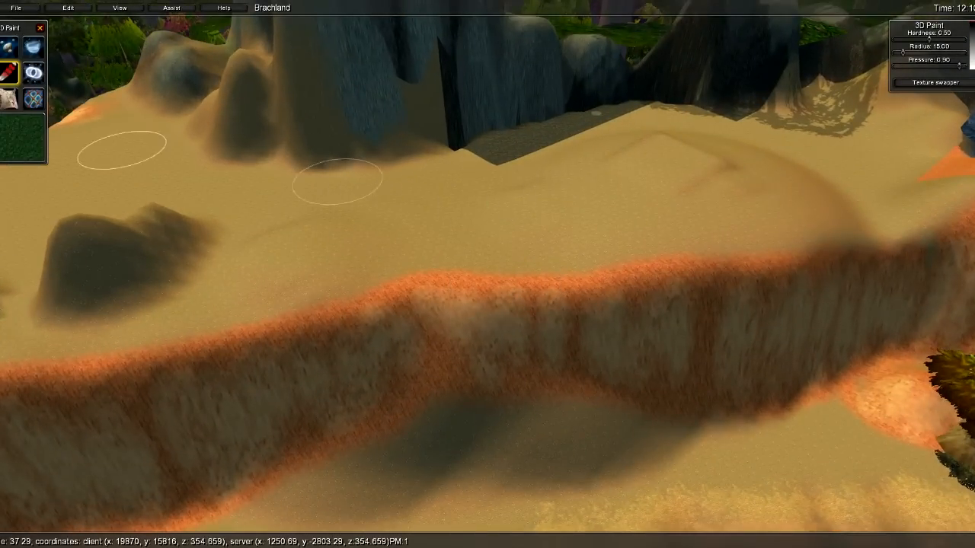
- Load the grizzlyhillskunz tileset's textures into the Texture Palette, then close the palette
{"action": "left_click", "coordinate": [37, 146]}
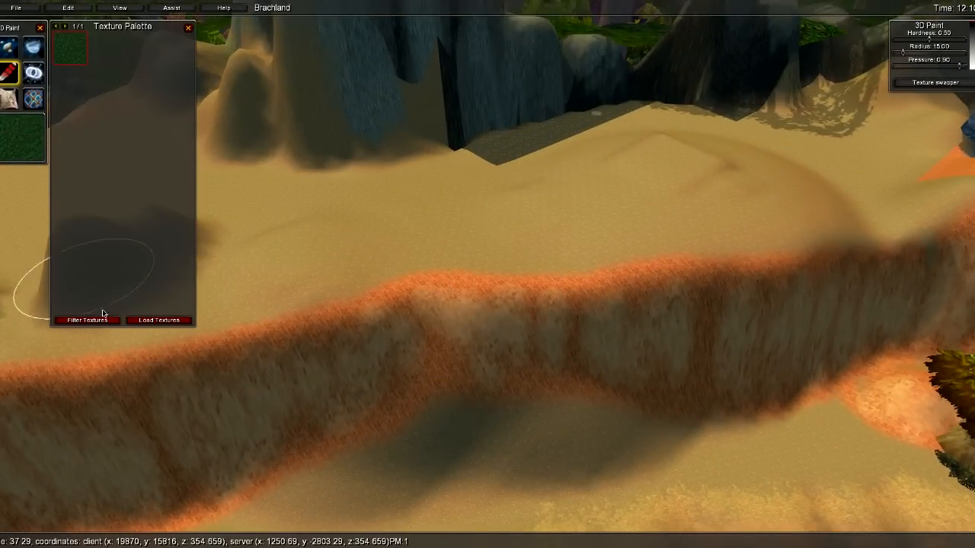
{"action": "left_click", "coordinate": [88, 321]}
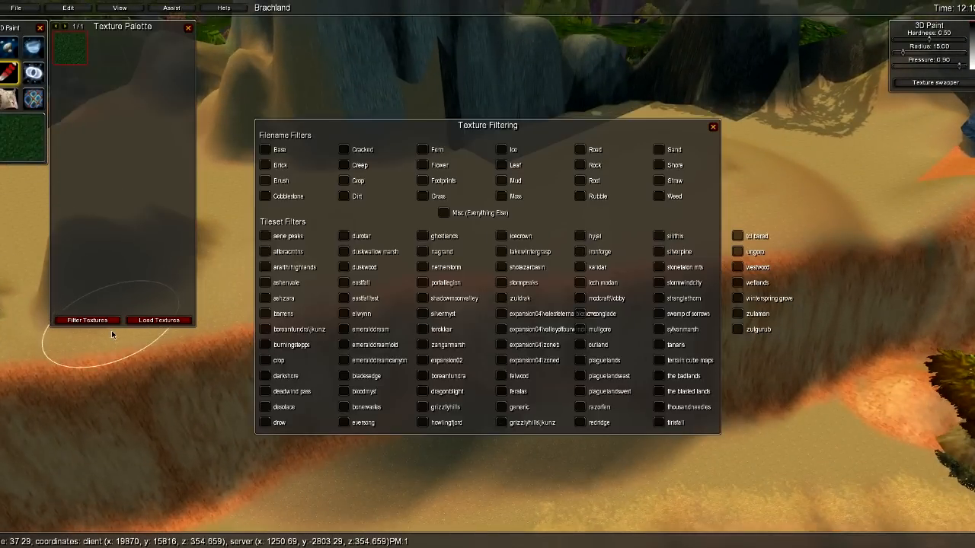
{"action": "left_click", "coordinate": [88, 319]}
{"action": "left_click", "coordinate": [159, 320]}
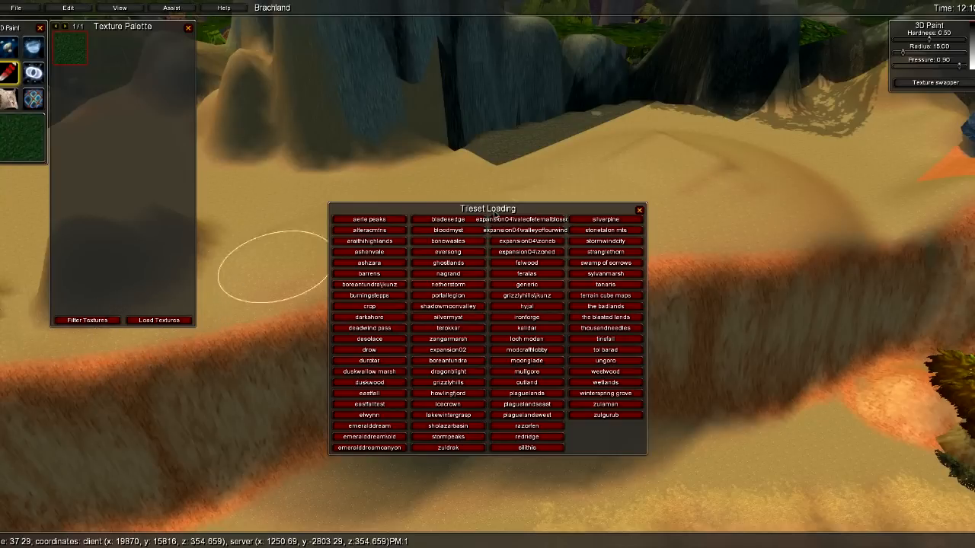
{"action": "left_click", "coordinate": [544, 298]}
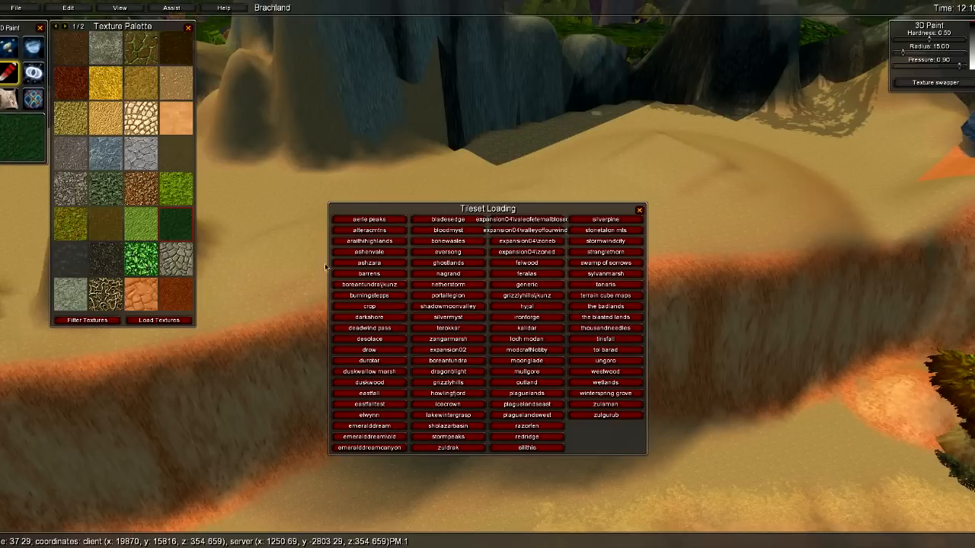
{"action": "left_click", "coordinate": [639, 211]}
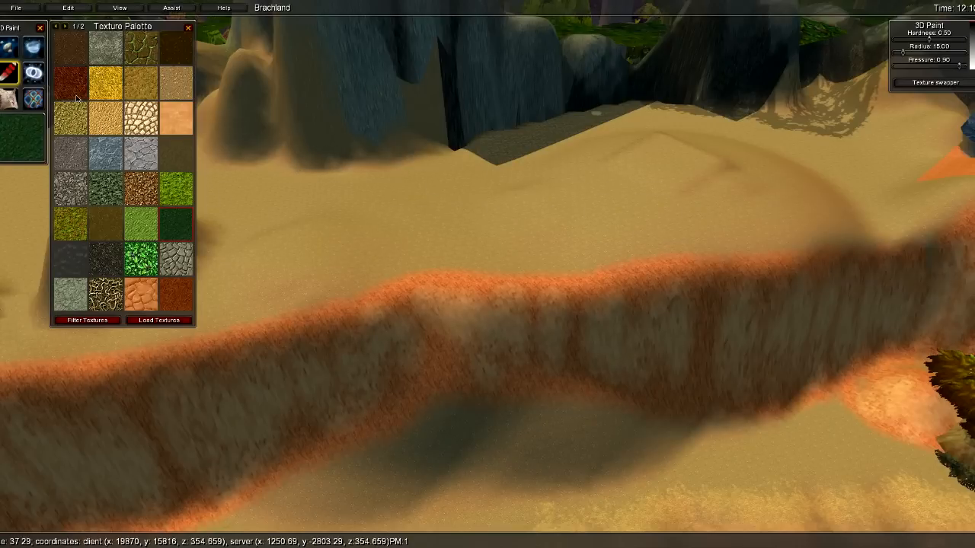
{"action": "left_click", "coordinate": [187, 29]}
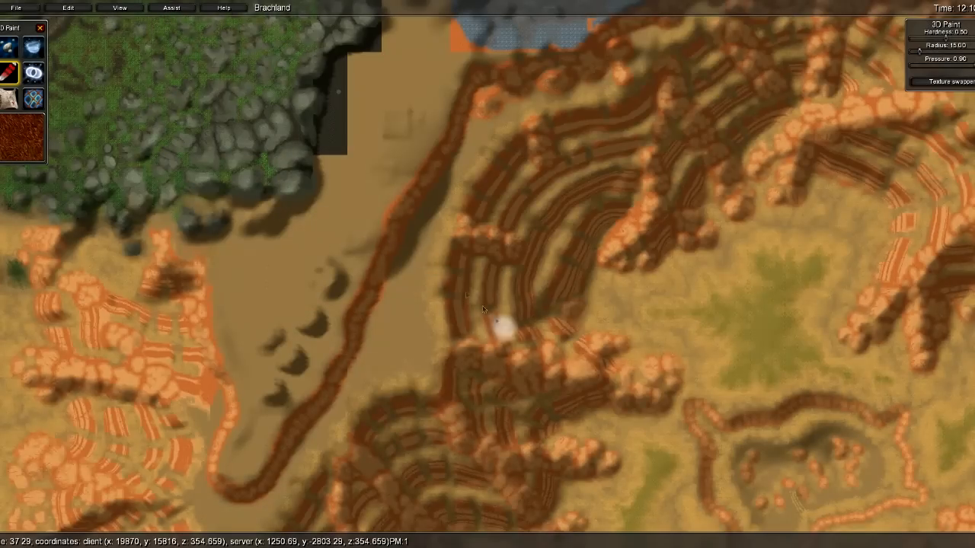
- Show the plateau top-down and center the map on the sandy strip
{"action": "scroll", "coordinate": [384, 242], "scroll_direction": "up", "scroll_amount": 3}
{"action": "key", "text": "w"}
{"action": "key", "text": "a"}
{"action": "key", "text": "s"}
{"action": "key", "text": "d"}
{"action": "key", "text": "w"}
{"action": "key", "text": "a"}
{"action": "key", "text": "s"}
{"action": "key", "text": "w"}
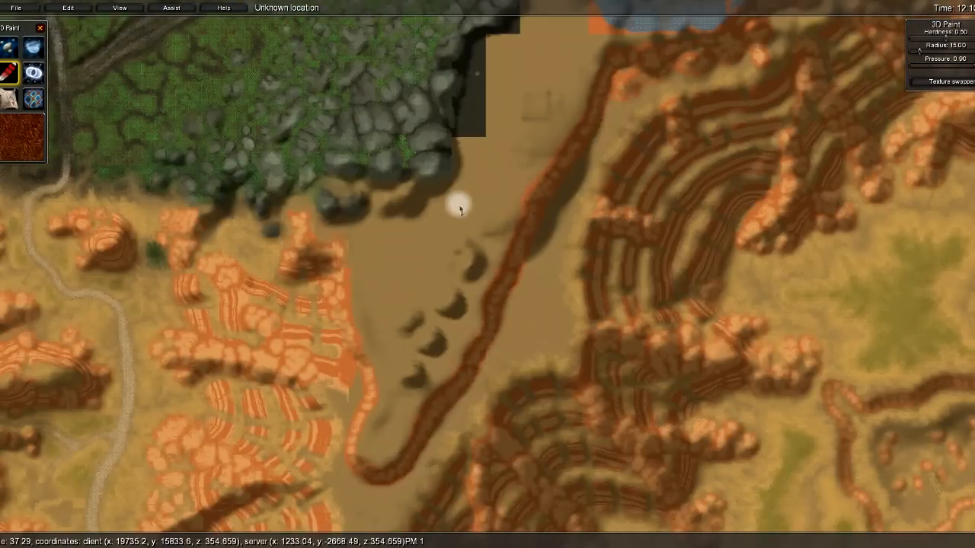
{"action": "key", "text": "a"}
{"action": "key", "text": "s"}
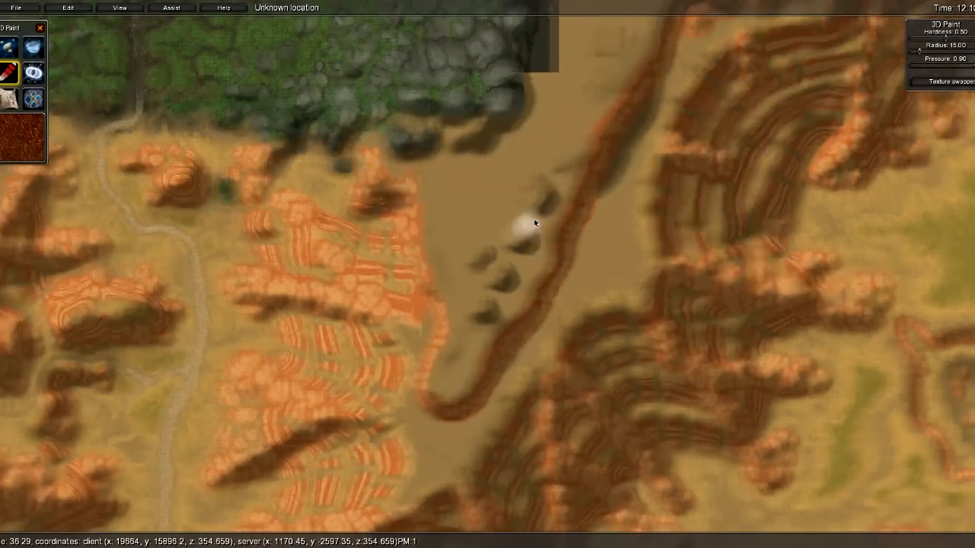
{"action": "key", "text": "w"}
{"action": "key", "text": "d"}
{"action": "key", "text": "s"}
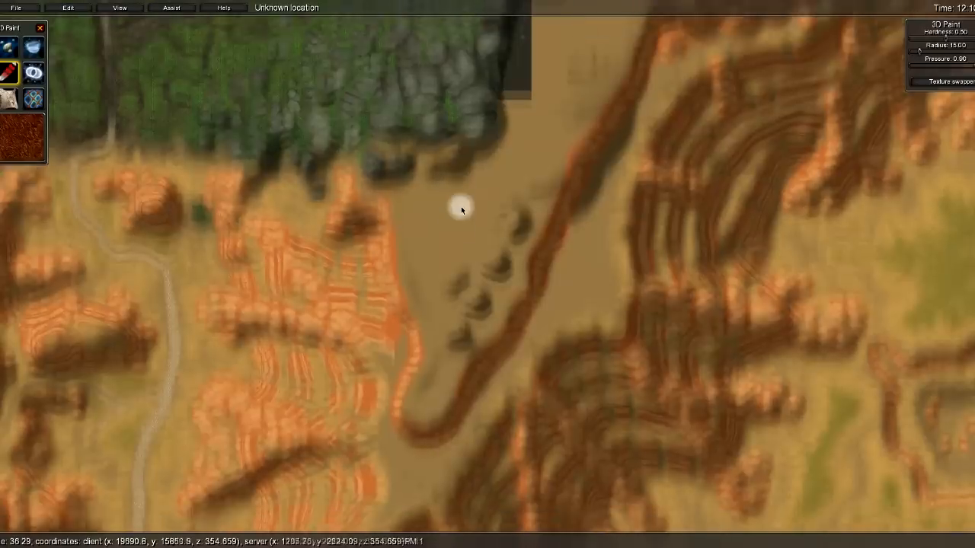
{"action": "key", "text": "w"}
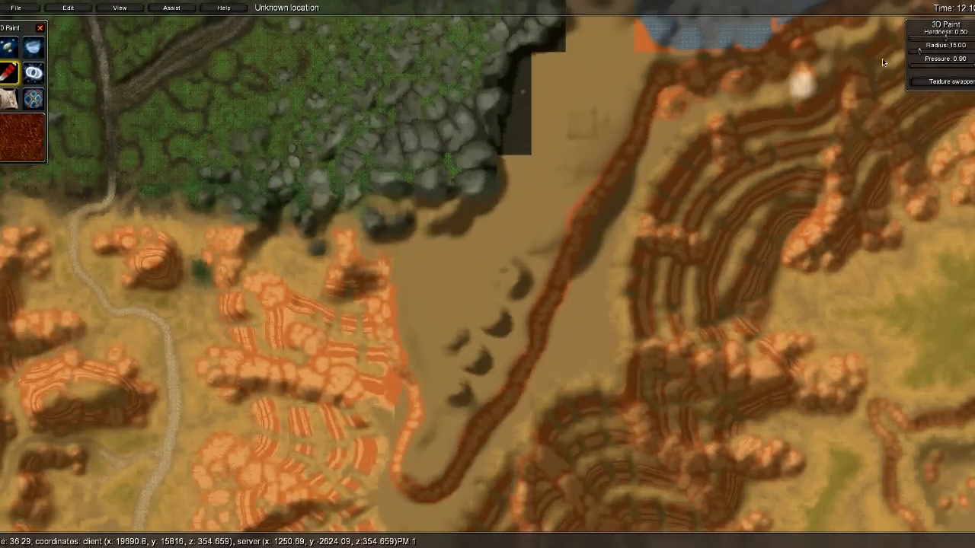
- Bring the paint settings on-screen, lower hardness to 0.19, and open the texture swapper
{"action": "left_click_drag", "start_coordinate": [961, 24], "coordinate": [921, 23]}
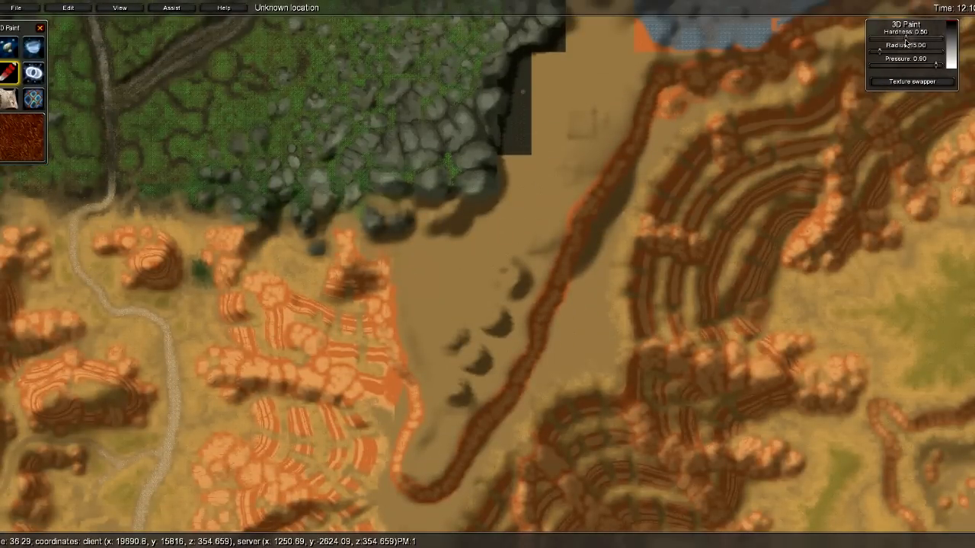
{"action": "left_click_drag", "start_coordinate": [934, 70], "coordinate": [904, 70]}
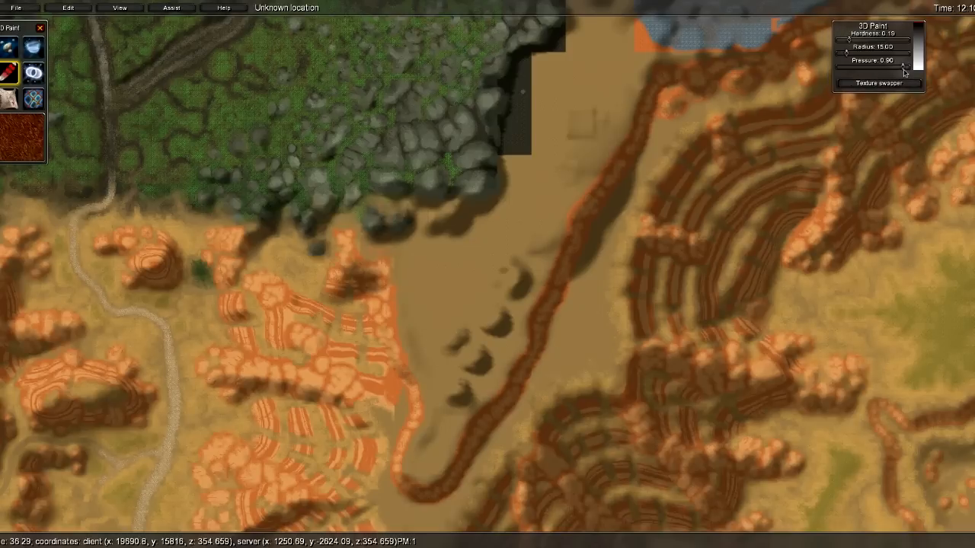
{"action": "left_click", "coordinate": [878, 83]}
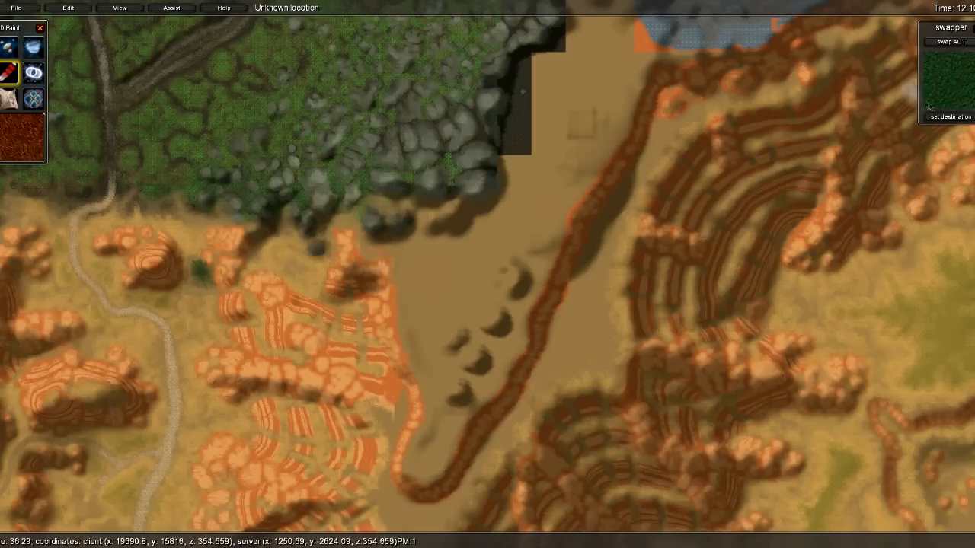
- Test-paint a small brown dab on the sand, set pressure to 0.21, and close the texture swapper
{"action": "left_click", "coordinate": [535, 195]}
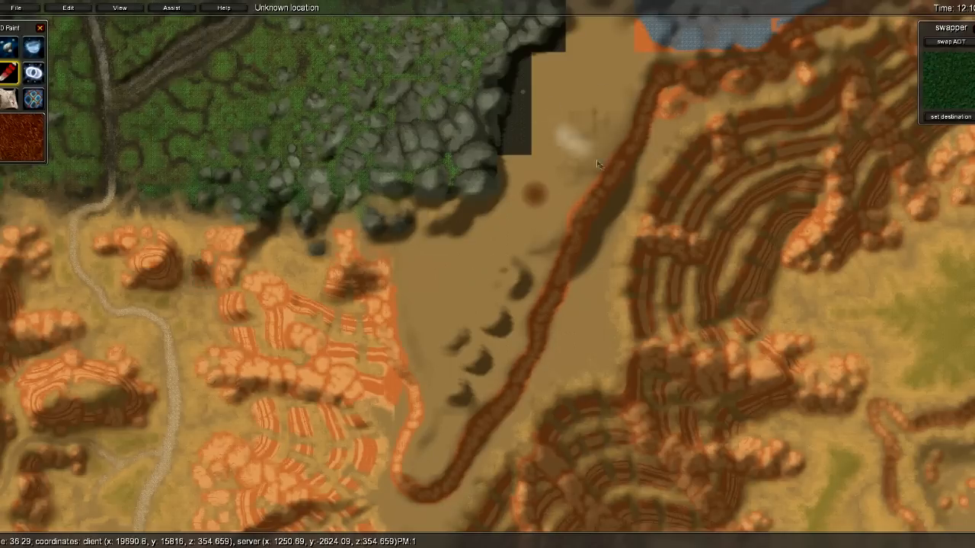
{"action": "left_click", "coordinate": [555, 166], "text": "ctrl"}
{"action": "left_click", "coordinate": [462, 254]}
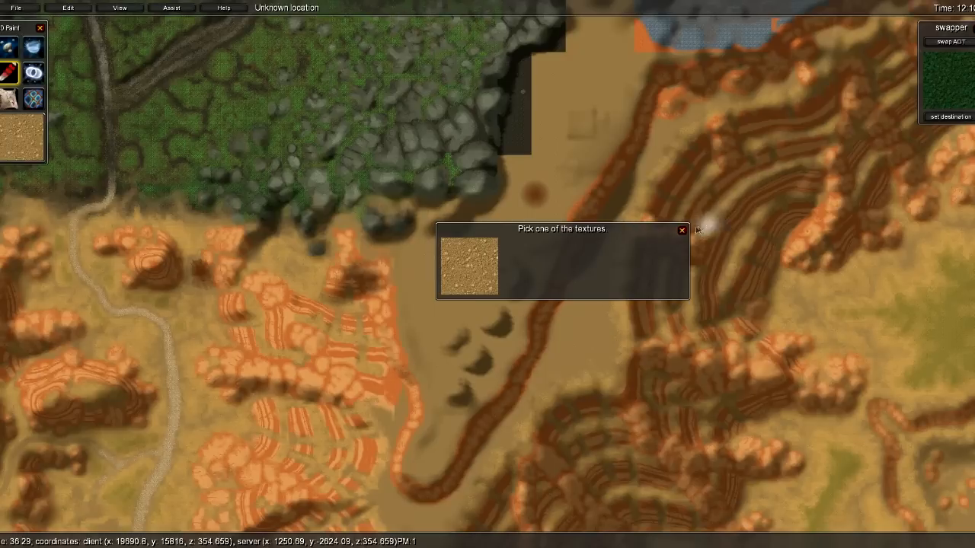
{"action": "left_click", "coordinate": [682, 230]}
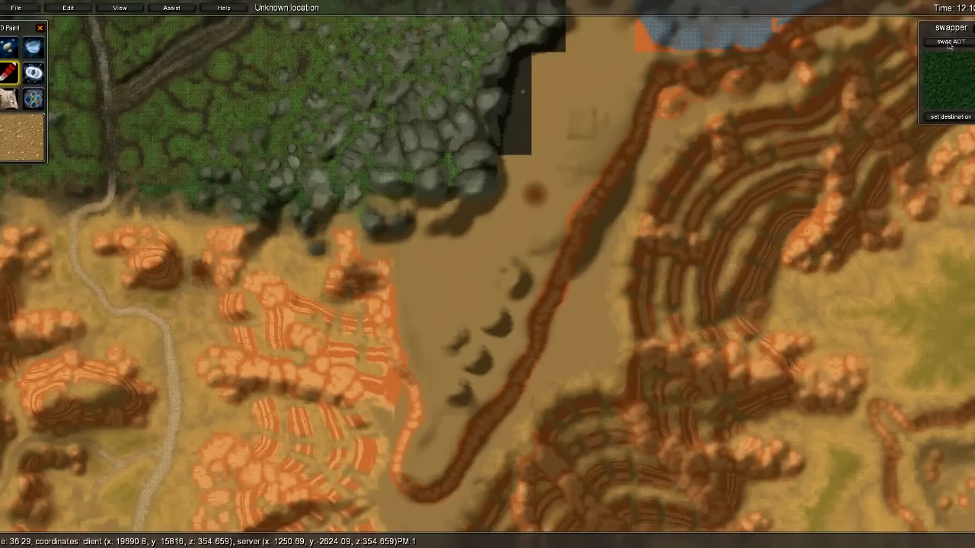
{"action": "key", "text": "w"}
{"action": "key", "text": "s"}
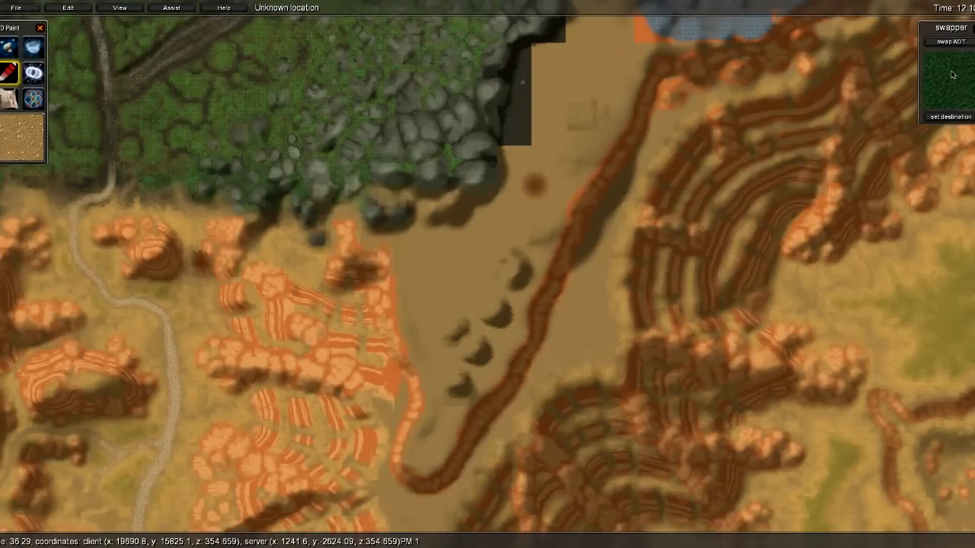
{"action": "left_click", "coordinate": [973, 38]}
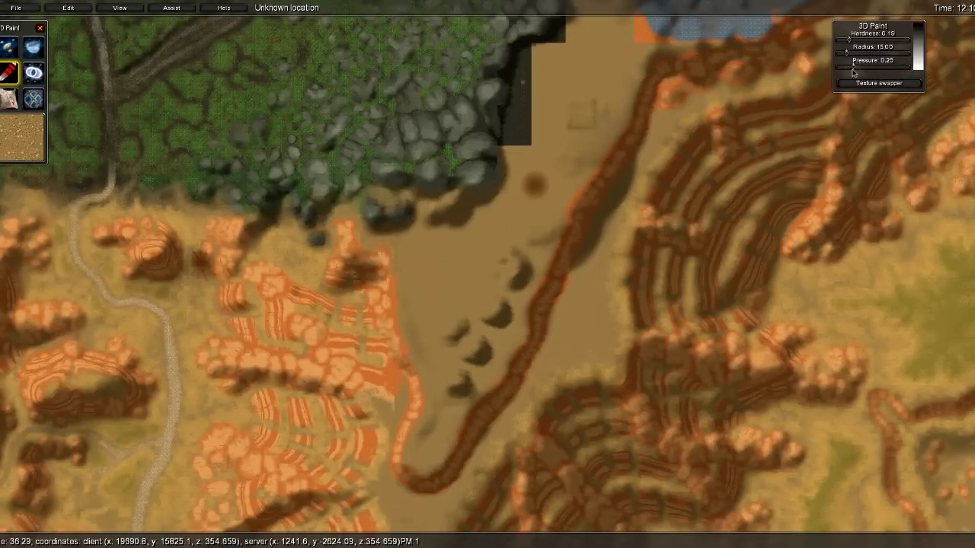
{"action": "key", "text": "d"}
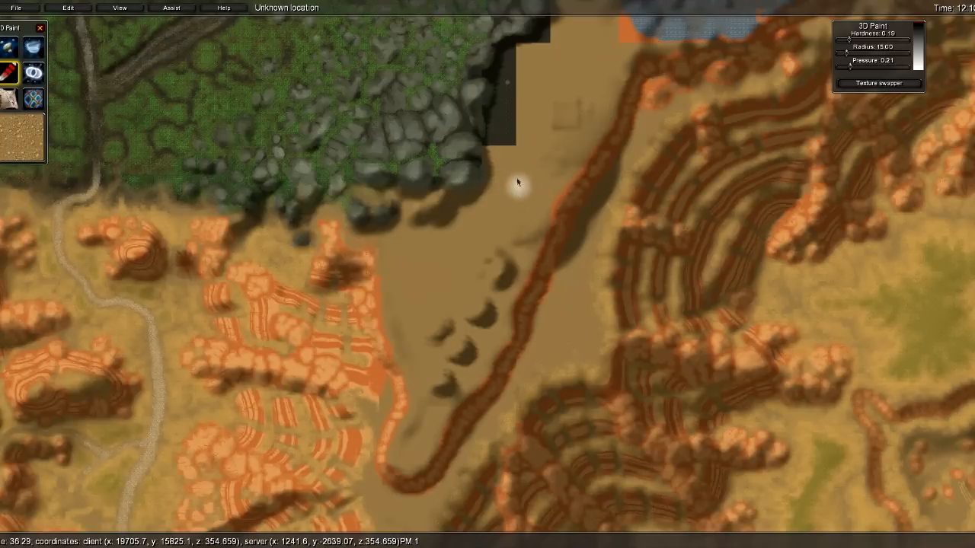
- Sample terrain textures at three spots, then choose the red-brown rock texture from the palette
{"action": "right_click", "coordinate": [553, 252]}
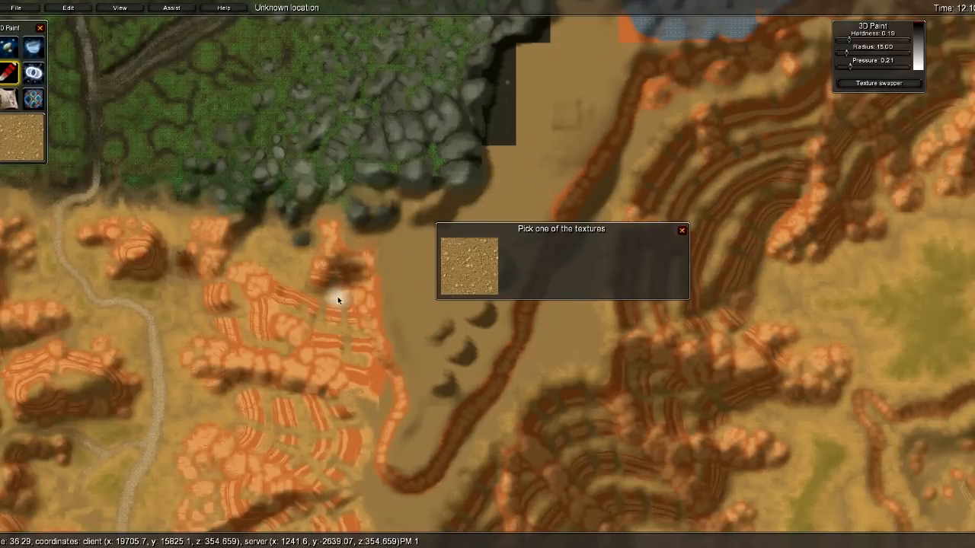
{"action": "left_click", "coordinate": [681, 230]}
{"action": "right_click", "coordinate": [639, 280]}
{"action": "left_click", "coordinate": [682, 230]}
{"action": "right_click", "coordinate": [281, 428]}
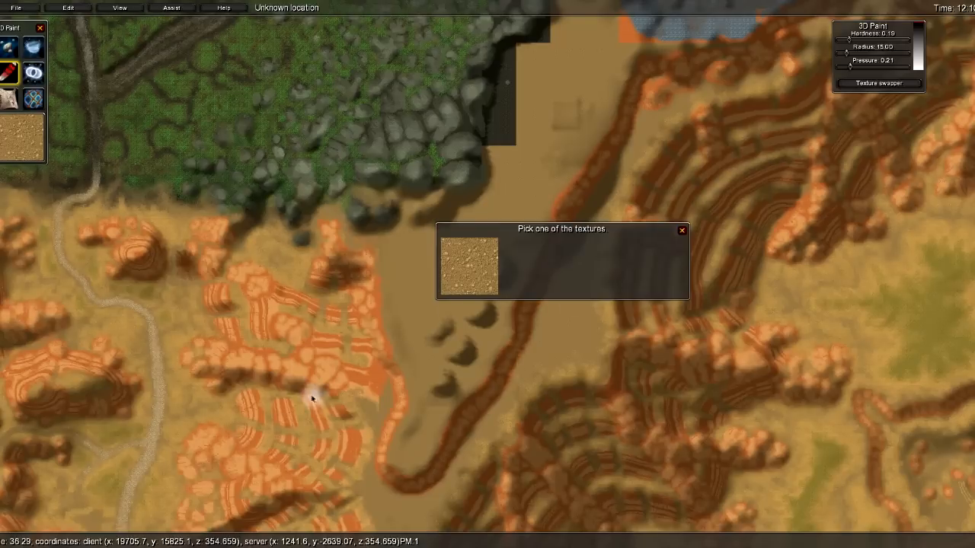
{"action": "left_click", "coordinate": [681, 230]}
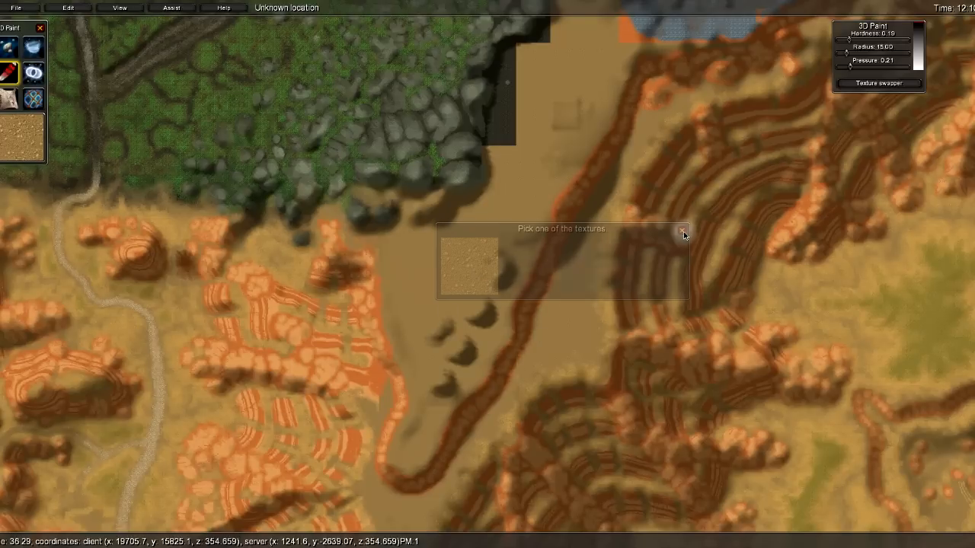
{"action": "left_click", "coordinate": [23, 145]}
{"action": "left_click", "coordinate": [76, 85]}
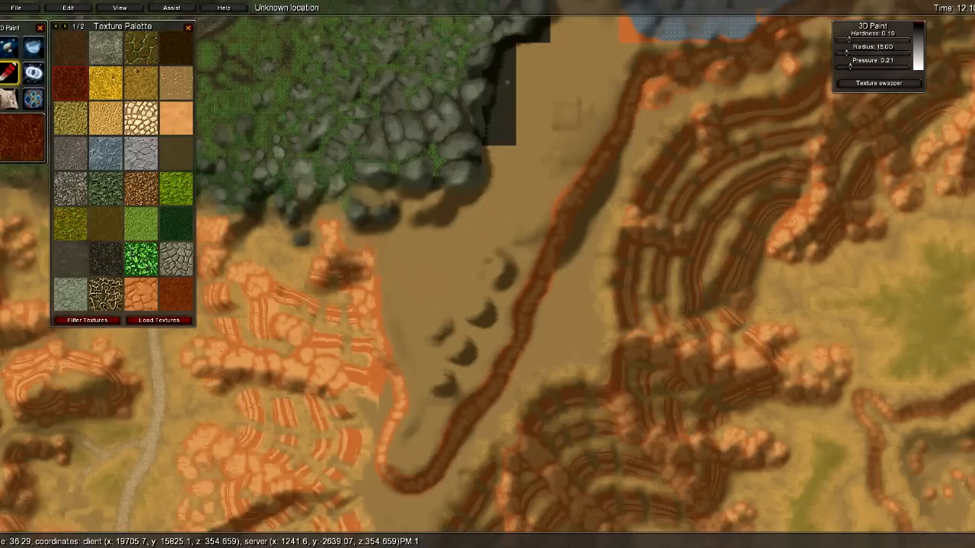
- Close the Texture Palette, set the brush radius to 6.27, and paint dark brown marks on the sand
{"action": "left_click", "coordinate": [188, 29]}
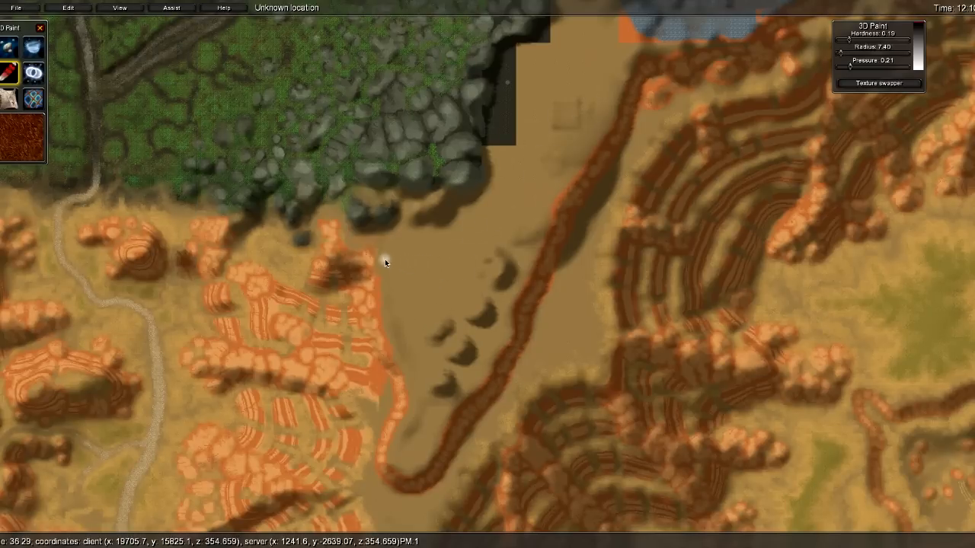
{"action": "left_click_drag", "start_coordinate": [415, 266], "coordinate": [406, 265], "text": "alt"}
{"action": "left_click", "coordinate": [415, 285]}
- Add more brown paint between the central marks, then view the cluster in perspective
{"action": "scroll", "coordinate": [431, 265], "scroll_direction": "down", "scroll_amount": 5}
{"action": "key", "text": "w"}
{"action": "key", "text": "s"}
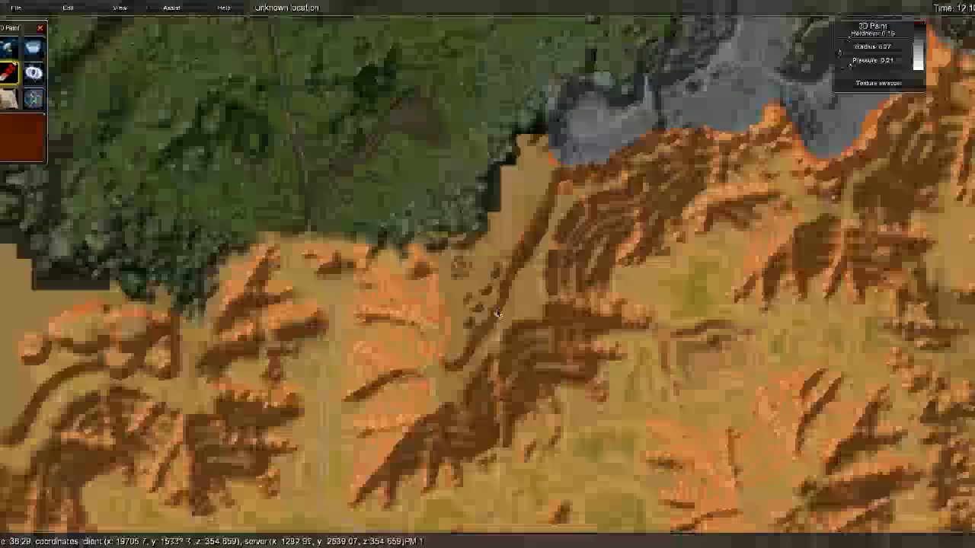
{"action": "scroll", "coordinate": [492, 306], "scroll_direction": "up", "scroll_amount": 6}
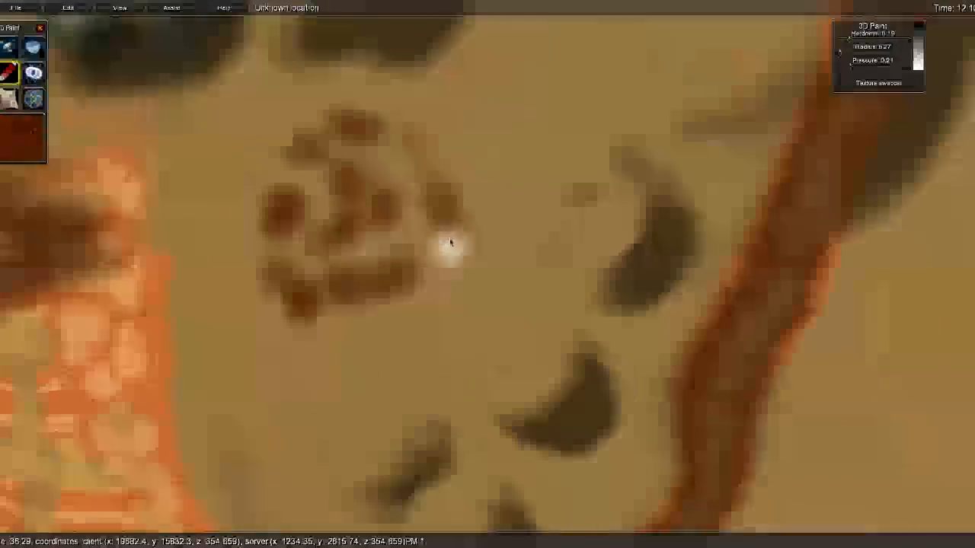
{"action": "key", "text": "w"}
{"action": "key", "text": "a"}
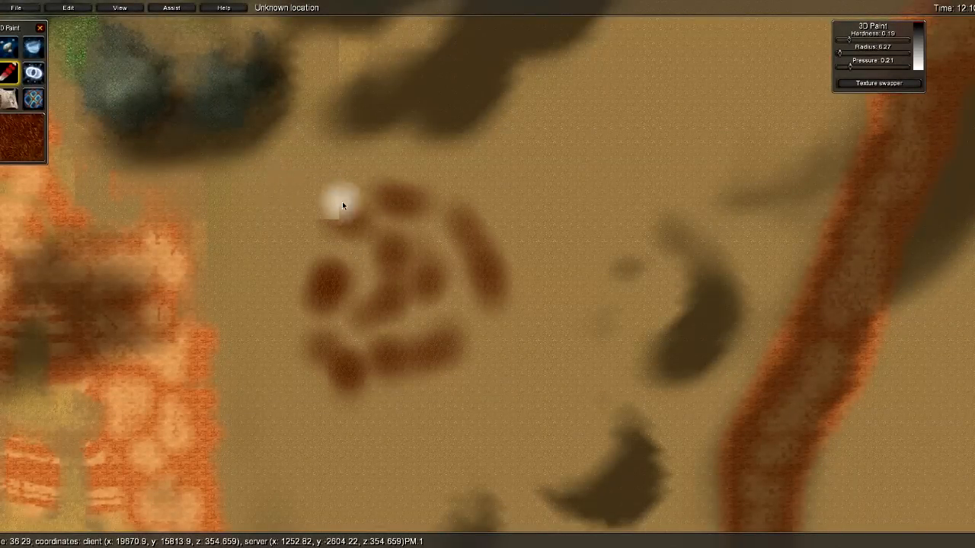
{"action": "key", "text": "s"}
{"action": "key", "text": "w"}
{"action": "key", "text": "a"}
{"action": "left_click", "coordinate": [491, 219]}
{"action": "key", "text": "d"}
{"action": "key", "text": "w"}
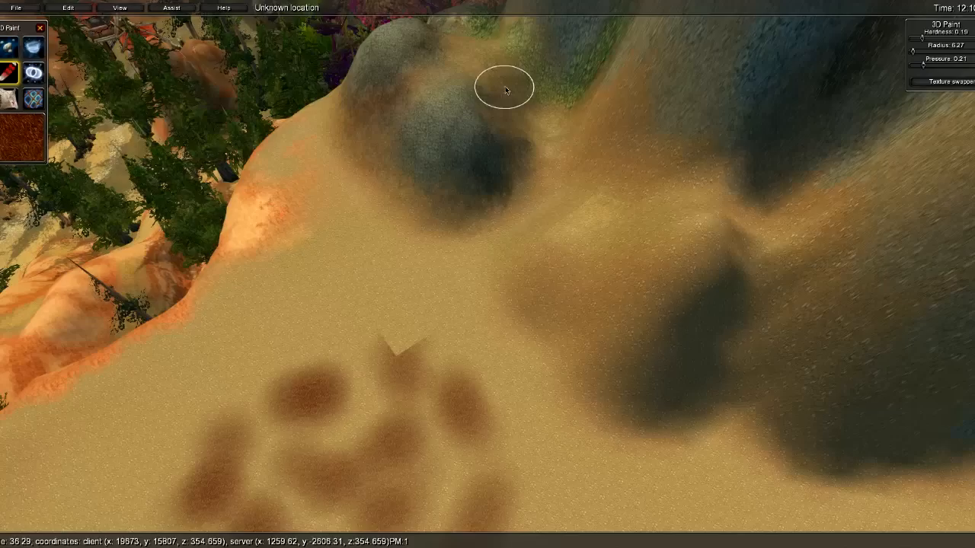
{"action": "key", "text": "s"}
{"action": "mouse_move", "coordinate": [533, 224]}
{"action": "right_mouse_down"}
{"action": "mouse_move", "coordinate": [491, 316]}
{"action": "mouse_move", "coordinate": [485, 251]}
{"action": "mouse_move", "coordinate": [396, 251]}
{"action": "right_mouse_up"}
- With Raise/Lower at radius about 8.3, carve strokes, raise a tall mound, and paint its face red-brown
{"action": "key", "text": "d"}
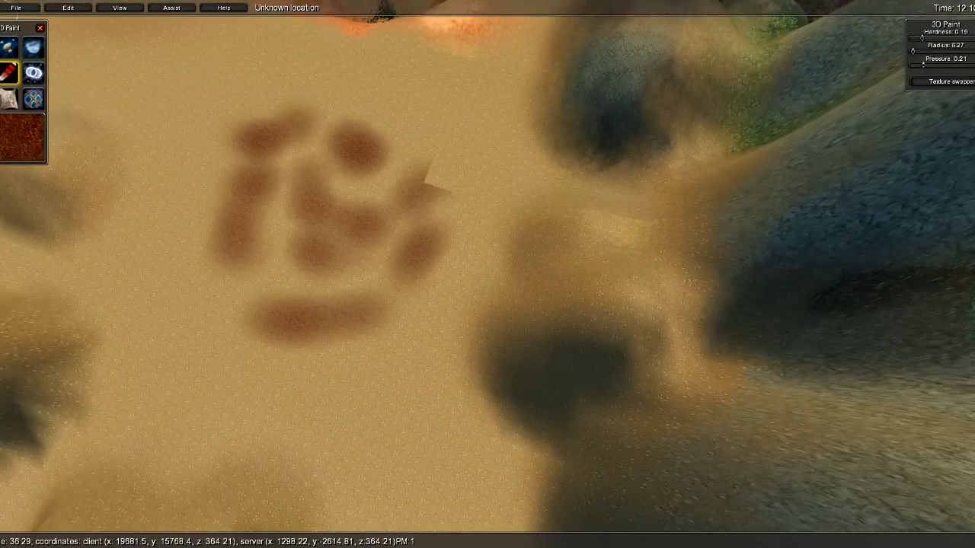
{"action": "left_click", "coordinate": [17, 51]}
{"action": "left_click_drag", "start_coordinate": [384, 225], "coordinate": [313, 200], "text": "alt"}
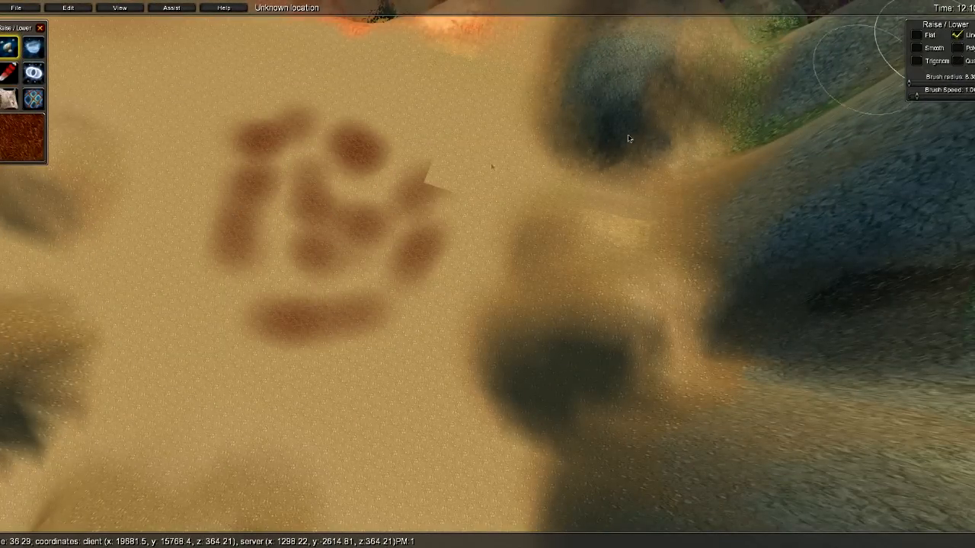
{"action": "mouse_move", "coordinate": [280, 175]}
{"action": "left_mouse_down"}
{"action": "mouse_move", "coordinate": [370, 220]}
{"action": "mouse_move", "coordinate": [301, 200]}
{"action": "mouse_move", "coordinate": [327, 223]}
{"action": "mouse_move", "coordinate": [348, 218]}
{"action": "mouse_move", "coordinate": [288, 198]}
{"action": "mouse_move", "coordinate": [361, 156]}
{"action": "mouse_move", "coordinate": [299, 144]}
{"action": "left_mouse_up"}
{"action": "mouse_move", "coordinate": [307, 218]}
{"action": "left_mouse_down", "text": "alt"}
{"action": "mouse_move", "coordinate": [328, 211]}
{"action": "mouse_move", "coordinate": [351, 171]}
{"action": "mouse_move", "coordinate": [315, 140]}
{"action": "mouse_move", "coordinate": [263, 161]}
{"action": "mouse_move", "coordinate": [286, 260]}
{"action": "mouse_move", "coordinate": [329, 274]}
{"action": "mouse_move", "coordinate": [404, 230]}
{"action": "mouse_move", "coordinate": [403, 165]}
{"action": "mouse_move", "coordinate": [327, 130]}
{"action": "mouse_move", "coordinate": [262, 130]}
{"action": "mouse_move", "coordinate": [240, 188]}
{"action": "mouse_move", "coordinate": [258, 230]}
{"action": "mouse_move", "coordinate": [300, 180]}
{"action": "mouse_move", "coordinate": [340, 180]}
{"action": "mouse_move", "coordinate": [288, 152]}
{"action": "mouse_move", "coordinate": [320, 144]}
{"action": "mouse_move", "coordinate": [315, 135]}
{"action": "mouse_move", "coordinate": [256, 155]}
{"action": "mouse_move", "coordinate": [322, 141]}
{"action": "mouse_move", "coordinate": [298, 175]}
{"action": "left_mouse_up", "text": "alt"}
{"action": "mouse_move", "coordinate": [298, 175]}
{"action": "right_mouse_down"}
{"action": "mouse_move", "coordinate": [506, 124]}
{"action": "mouse_move", "coordinate": [616, 78]}
{"action": "mouse_move", "coordinate": [612, 48]}
{"action": "mouse_move", "coordinate": [553, 72]}
{"action": "mouse_move", "coordinate": [683, 154]}
{"action": "mouse_move", "coordinate": [381, 114]}
{"action": "mouse_move", "coordinate": [278, 122]}
{"action": "mouse_move", "coordinate": [430, 229]}
{"action": "mouse_move", "coordinate": [304, 165]}
{"action": "mouse_move", "coordinate": [737, 229]}
{"action": "mouse_move", "coordinate": [396, 206]}
{"action": "mouse_move", "coordinate": [587, 224]}
{"action": "mouse_move", "coordinate": [342, 261]}
{"action": "mouse_move", "coordinate": [334, 181]}
{"action": "mouse_move", "coordinate": [297, 178]}
{"action": "mouse_move", "coordinate": [516, 58]}
{"action": "mouse_move", "coordinate": [278, 90]}
{"action": "right_mouse_up"}
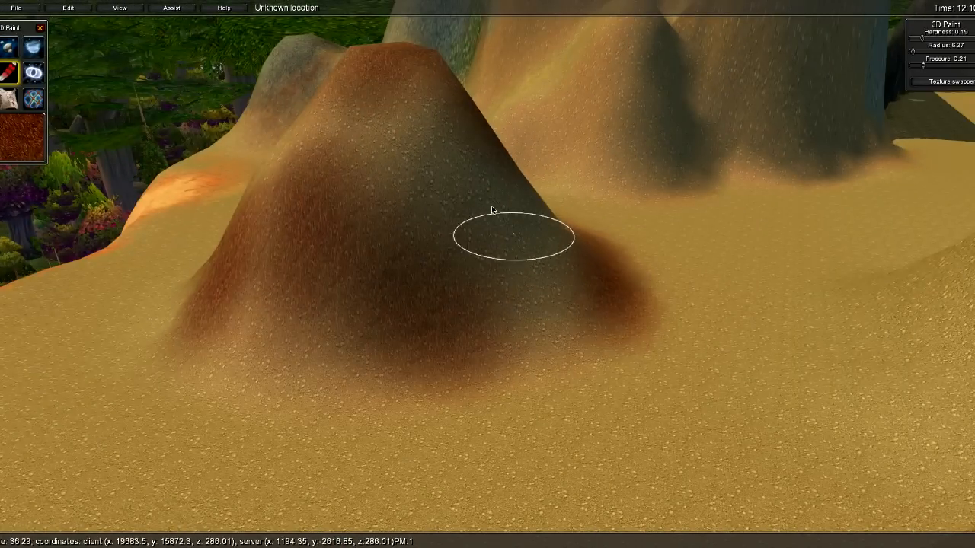
{"action": "mouse_move", "coordinate": [401, 185]}
{"action": "left_mouse_down"}
{"action": "mouse_move", "coordinate": [438, 176]}
{"action": "mouse_move", "coordinate": [543, 294]}
{"action": "mouse_move", "coordinate": [327, 179]}
{"action": "mouse_move", "coordinate": [331, 213]}
{"action": "left_mouse_up"}
- Switch to top-down view and sample the texture at the dark red blob
{"action": "key", "text": "s"}
{"action": "mouse_move", "coordinate": [331, 213]}
{"action": "right_mouse_down"}
{"action": "mouse_move", "coordinate": [524, 204]}
{"action": "mouse_move", "coordinate": [490, 176]}
{"action": "right_mouse_up"}
{"action": "key", "text": "w"}
{"action": "key", "text": "u"}
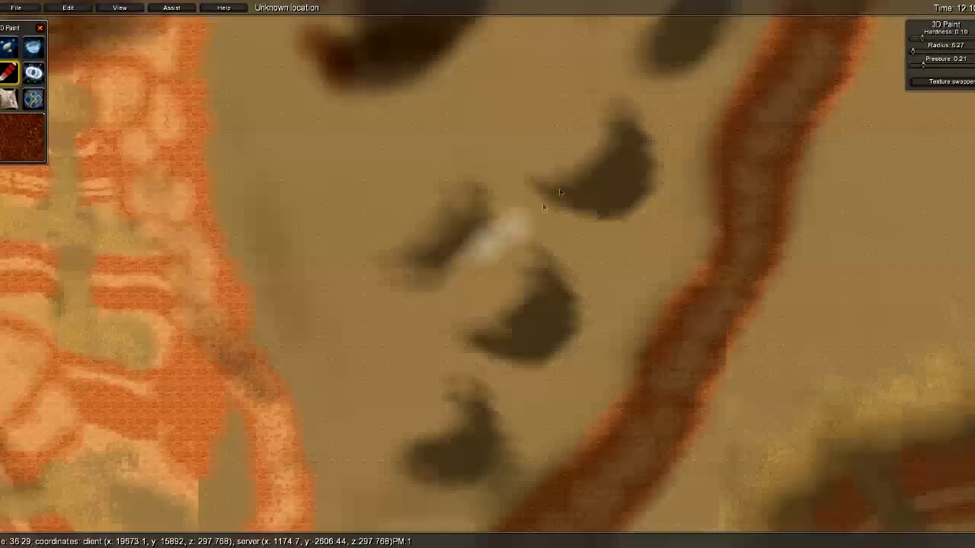
{"action": "key", "text": "w"}
{"action": "key", "text": "a"}
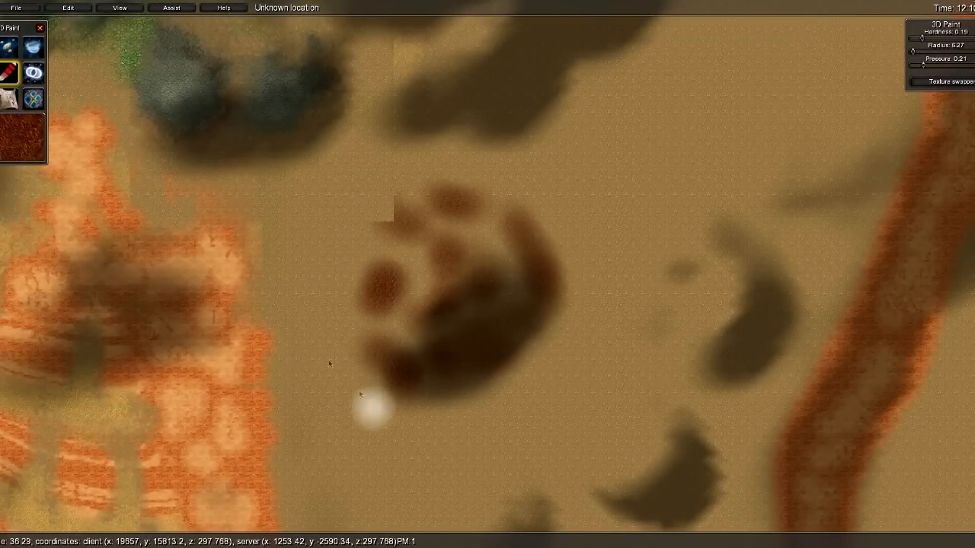
{"action": "left_click", "coordinate": [525, 277], "text": "ctrl"}
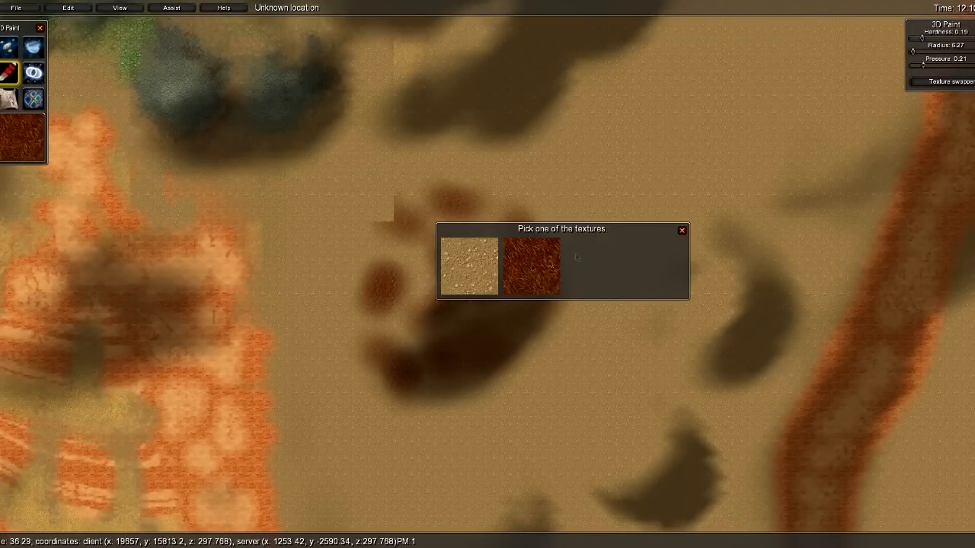
{"action": "left_click", "coordinate": [681, 230]}
- Paint a coarse gravel texture over the brown patch, then return to 3D view
{"action": "left_click", "coordinate": [17, 124]}
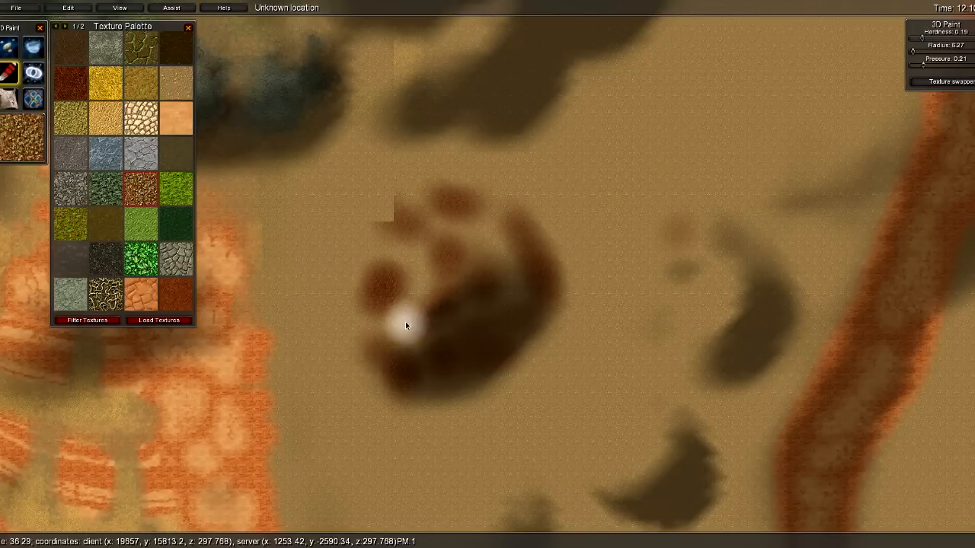
{"action": "middle_click_drag", "start_coordinate": [422, 357], "coordinate": [449, 375]}
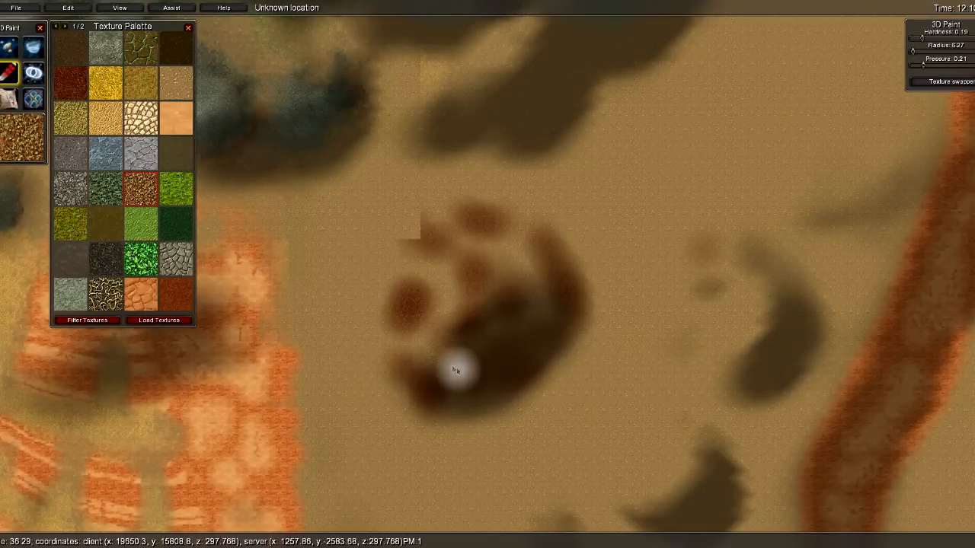
{"action": "left_click_drag", "start_coordinate": [443, 317], "coordinate": [425, 265]}
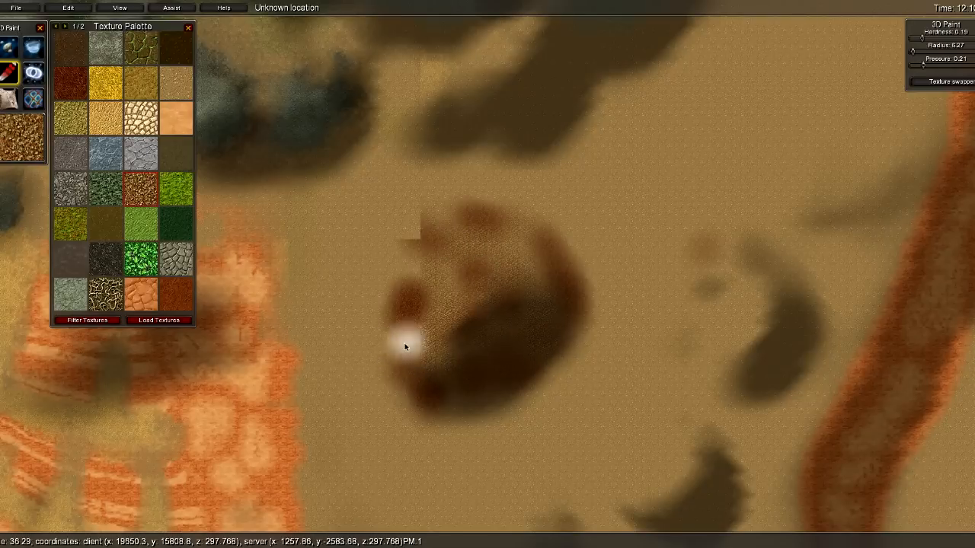
{"action": "key", "text": "u"}
{"action": "key", "text": "s"}
{"action": "right_click_drag", "start_coordinate": [663, 317], "coordinate": [486, 289]}
- Circle the brown mound, then switch to the Holes tool
{"action": "key", "text": "w"}
{"action": "key", "text": "s"}
{"action": "key", "text": "a"}
{"action": "key", "text": "d"}
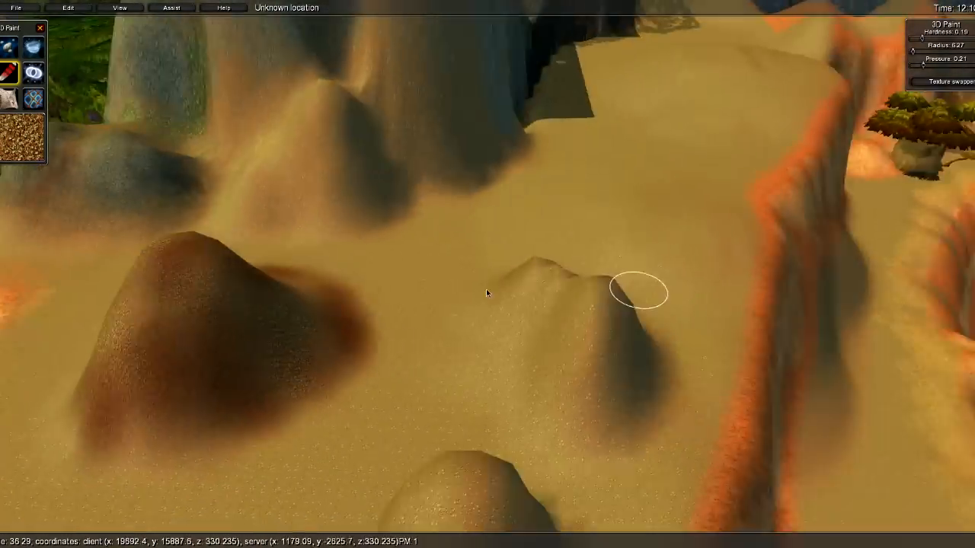
{"action": "key", "text": "s"}
{"action": "left_click", "coordinate": [33, 74]}
- Fly past the blue rocks toward the dark Eschental valley
{"action": "mouse_move", "coordinate": [246, 132]}
{"action": "right_mouse_down"}
{"action": "mouse_move", "coordinate": [468, 154]}
{"action": "mouse_move", "coordinate": [444, 147]}
{"action": "mouse_move", "coordinate": [519, 378]}
{"action": "mouse_move", "coordinate": [551, 403]}
{"action": "mouse_move", "coordinate": [550, 477]}
{"action": "right_mouse_up"}
{"action": "key", "text": "d"}
{"action": "key", "text": "w"}
{"action": "key", "text": "s"}
{"action": "key", "text": "s"}
{"action": "right_click_drag", "start_coordinate": [608, 379], "coordinate": [746, 284]}
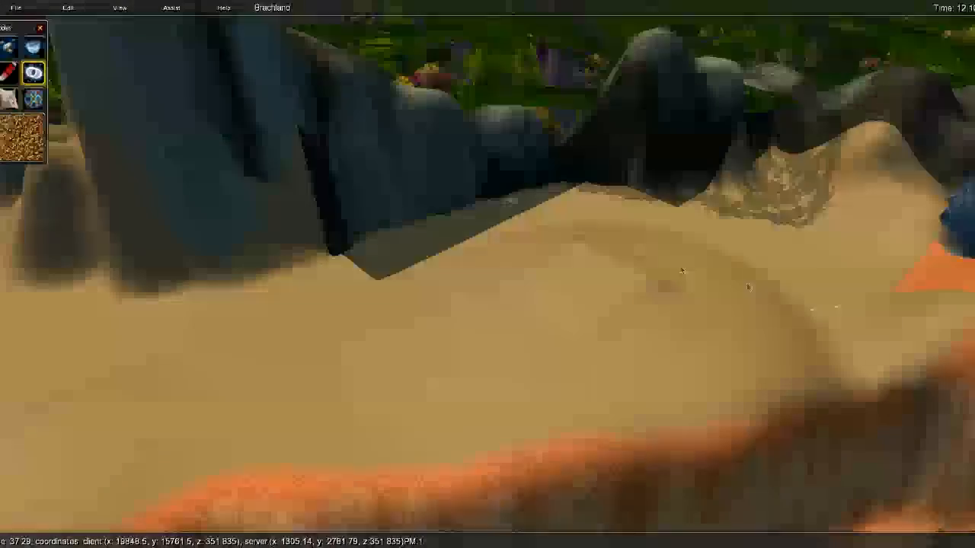
{"action": "key", "text": "w"}
{"action": "key", "text": "d"}
{"action": "right_click_drag", "start_coordinate": [578, 226], "coordinate": [722, 243]}
{"action": "key", "text": "s"}
{"action": "key", "text": "d"}
{"action": "right_click_drag", "start_coordinate": [553, 239], "coordinate": [762, 158]}
{"action": "key", "text": "w"}
{"action": "key", "text": "d"}
{"action": "key", "text": "s"}
{"action": "right_click_drag", "start_coordinate": [556, 294], "coordinate": [426, 373]}
{"action": "key", "text": "d"}
- Descend over the rocky valley to the tree-house on the valley floor
{"action": "key", "text": "d"}
{"action": "key", "text": "w"}
{"action": "key", "text": "s"}
{"action": "key", "text": "a"}
{"action": "key", "text": "d"}
{"action": "right_click_drag", "start_coordinate": [546, 354], "coordinate": [672, 381]}
{"action": "key", "text": "s"}
{"action": "key", "text": "a"}
{"action": "key", "text": "s"}
{"action": "key", "text": "w"}
{"action": "key", "text": "d"}
{"action": "key", "text": "w"}
{"action": "right_click_drag", "start_coordinate": [552, 335], "coordinate": [745, 345]}
{"action": "key", "text": "s"}
{"action": "key", "text": "s"}
{"action": "key", "text": "w"}
- Select the tree-house model and copy it
{"action": "key", "text": "w"}
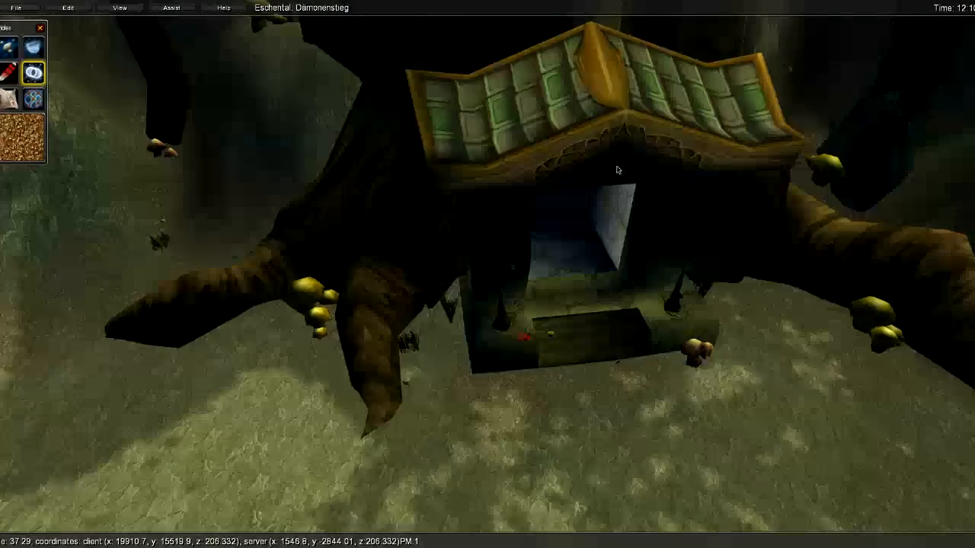
{"action": "left_click", "coordinate": [619, 172]}
{"action": "key", "text": "s"}
- Fly back over the desert ridge to the Brachland cliff
{"action": "key", "text": "s"}
{"action": "right_click_drag", "start_coordinate": [583, 161], "coordinate": [649, 372]}
{"action": "key", "text": "w"}
{"action": "key", "text": "w"}
{"action": "key", "text": "s"}
{"action": "key", "text": "d"}
{"action": "key", "text": "w"}
{"action": "key", "text": "w"}
{"action": "key", "text": "s"}
{"action": "key", "text": "w"}
{"action": "right_click_drag", "start_coordinate": [489, 282], "coordinate": [581, 420]}
{"action": "key", "text": "s"}
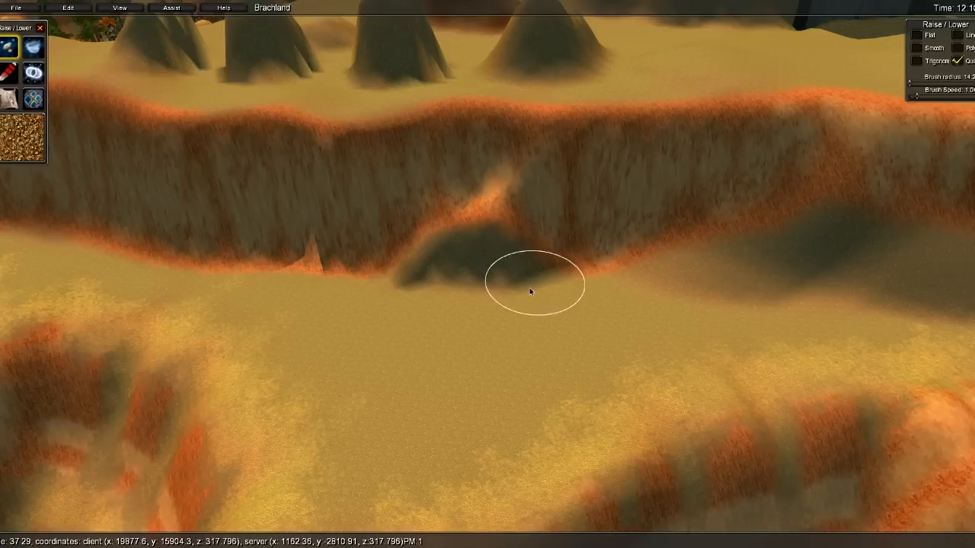
- Raise a mound at the cliff foot and flatten its top into a platform
{"action": "mouse_move", "coordinate": [479, 284]}
{"action": "left_mouse_down"}
{"action": "mouse_move", "coordinate": [469, 293]}
{"action": "mouse_move", "coordinate": [425, 278]}
{"action": "left_mouse_up"}
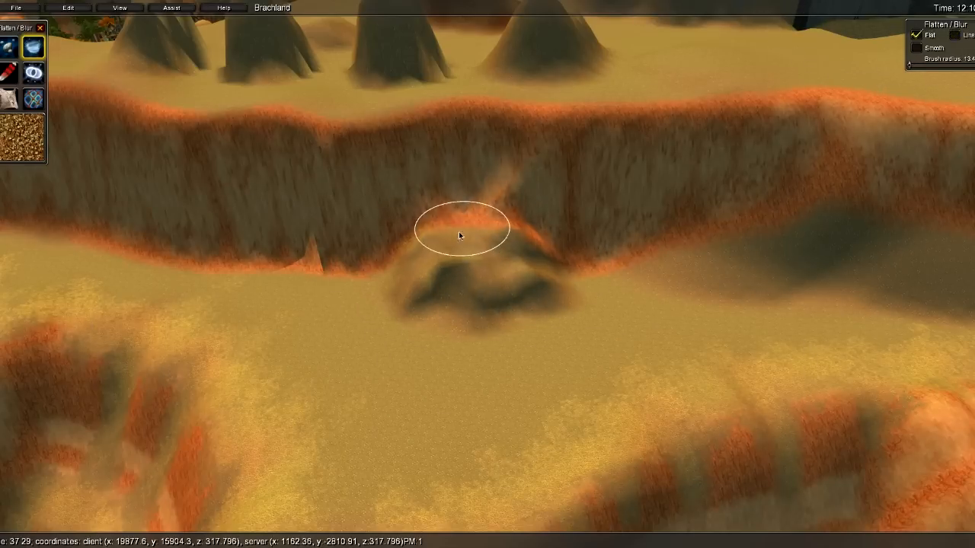
{"action": "mouse_move", "coordinate": [502, 245]}
{"action": "left_mouse_down", "text": "shift"}
{"action": "mouse_move", "coordinate": [457, 224]}
{"action": "mouse_move", "coordinate": [449, 250]}
{"action": "left_mouse_up", "text": "shift"}
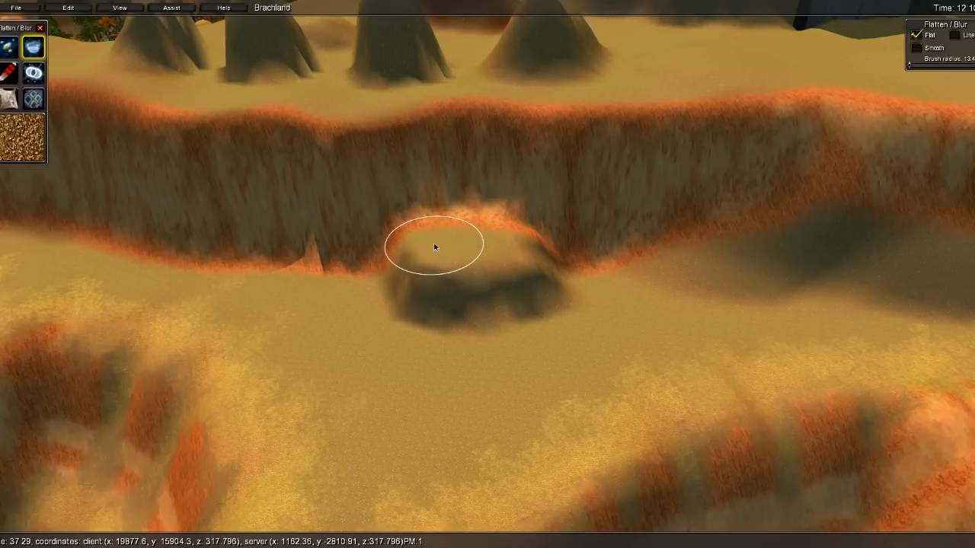
{"action": "left_click_drag", "start_coordinate": [438, 234], "coordinate": [498, 234], "text": "shift"}
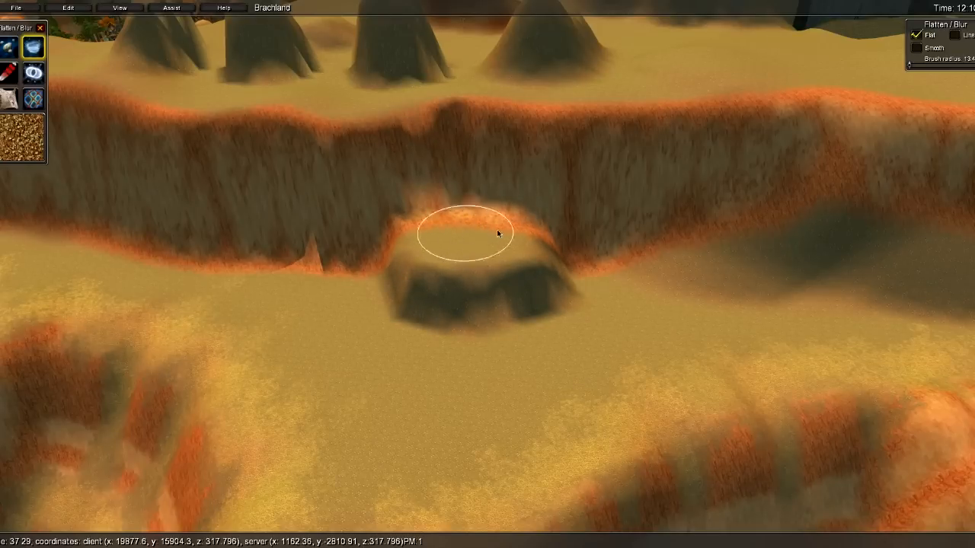
{"action": "key", "text": "w"}
{"action": "mouse_move", "coordinate": [457, 247]}
{"action": "right_mouse_down"}
{"action": "mouse_move", "coordinate": [480, 195]}
{"action": "mouse_move", "coordinate": [429, 240]}
{"action": "right_mouse_up"}
{"action": "key", "text": "s"}
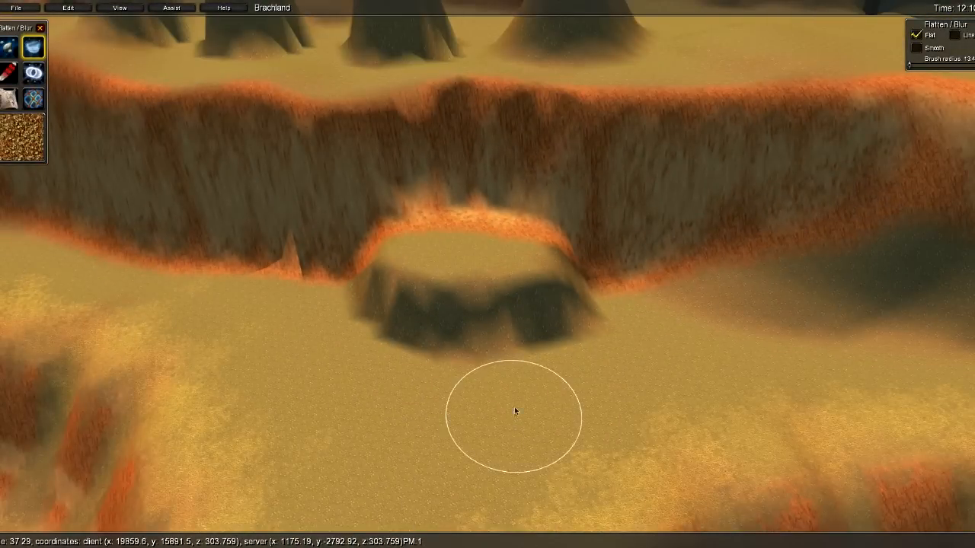
- Paste the copied tree-house onto the flattened mound
{"action": "key", "text": "F1"}
{"action": "key", "text": "s"}
{"action": "right_click_drag", "start_coordinate": [379, 262], "coordinate": [340, 347]}
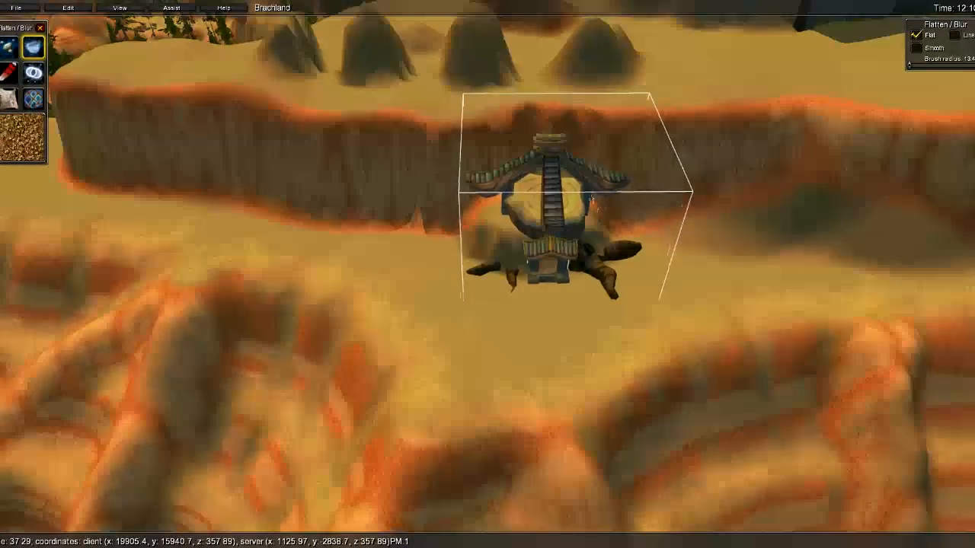
- Nudge the model aside and cut holes in the terrain inside its doorway
{"action": "mouse_move", "coordinate": [592, 199]}
{"action": "middle_mouse_down"}
{"action": "mouse_move", "coordinate": [579, 201]}
{"action": "mouse_move", "coordinate": [593, 204]}
{"action": "middle_mouse_up"}
{"action": "key", "text": "w"}
{"action": "right_click_drag", "start_coordinate": [630, 290], "coordinate": [592, 244]}
{"action": "key", "text": "w"}
{"action": "key", "text": "w"}
{"action": "right_click_drag", "start_coordinate": [293, 200], "coordinate": [418, 182]}
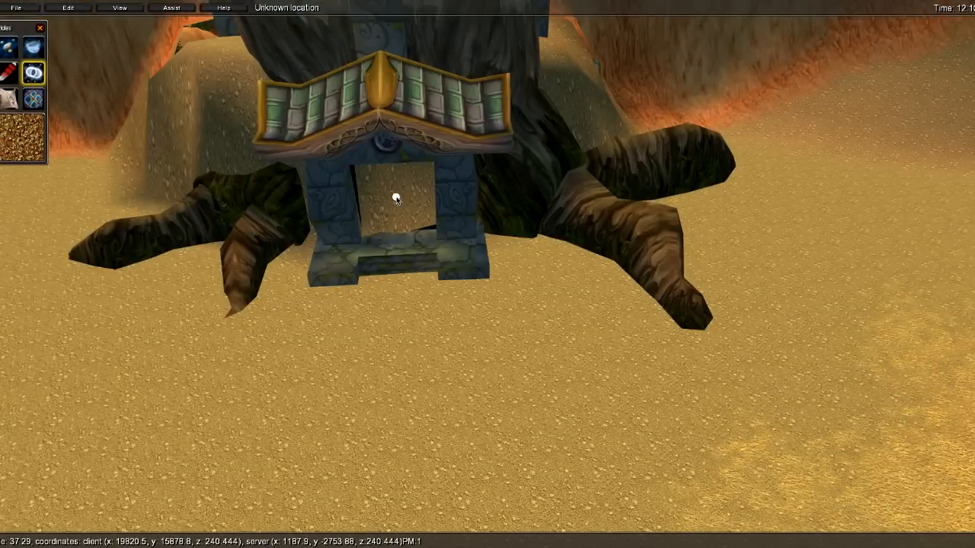
{"action": "left_click", "coordinate": [396, 198], "text": "shift"}
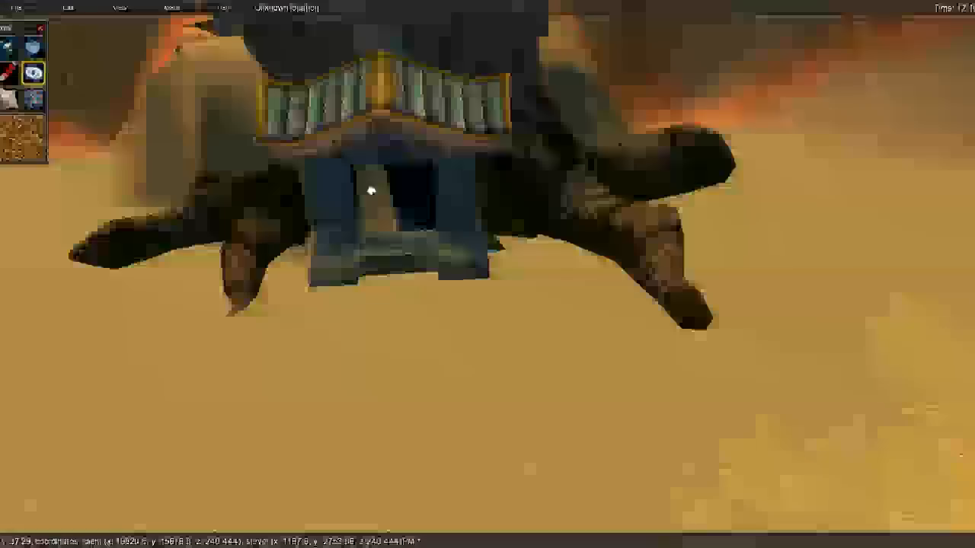
{"action": "left_click", "coordinate": [371, 191], "text": "shift"}
- Select the gate model, rotate it, and set its height to ground level
{"action": "key", "text": "s"}
{"action": "key", "text": "w"}
{"action": "right_click_drag", "start_coordinate": [387, 203], "coordinate": [381, 288]}
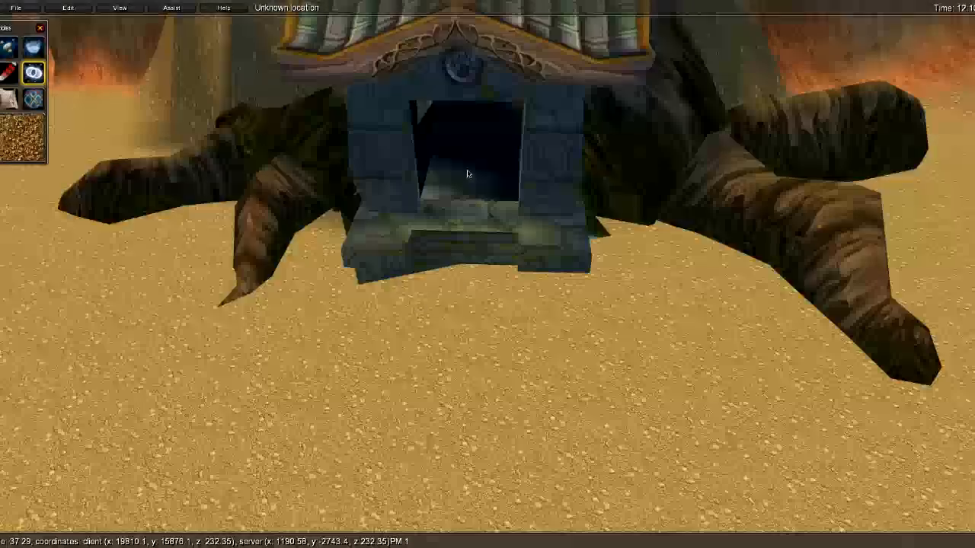
{"action": "key", "text": "s"}
{"action": "left_click", "coordinate": [465, 160]}
{"action": "right_click_drag", "start_coordinate": [466, 159], "coordinate": [484, 165], "text": "shift"}
{"action": "middle_click_drag", "start_coordinate": [484, 165], "coordinate": [473, 208], "text": "shift"}
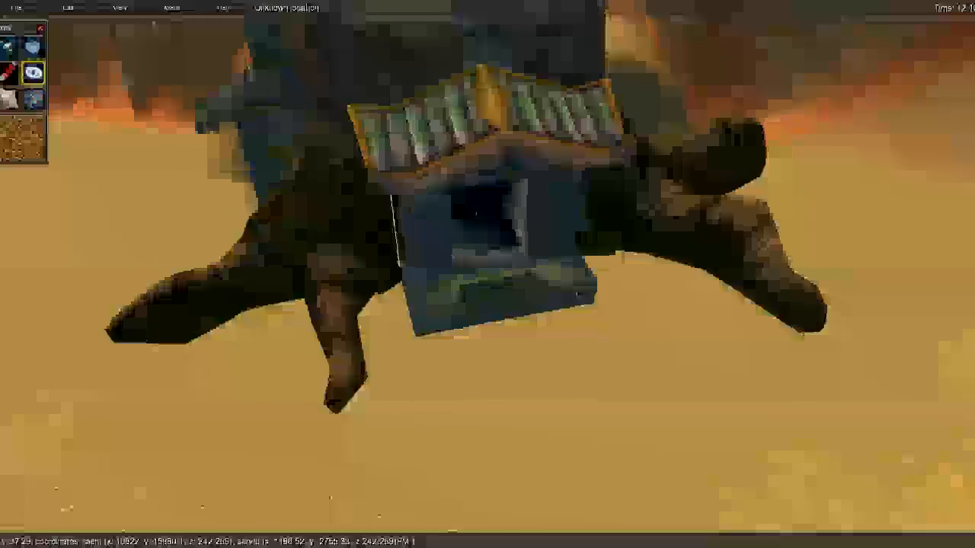
- Fly through the gate into the chamber and back out to check the fit
{"action": "key", "text": "w"}
{"action": "key", "text": "w"}
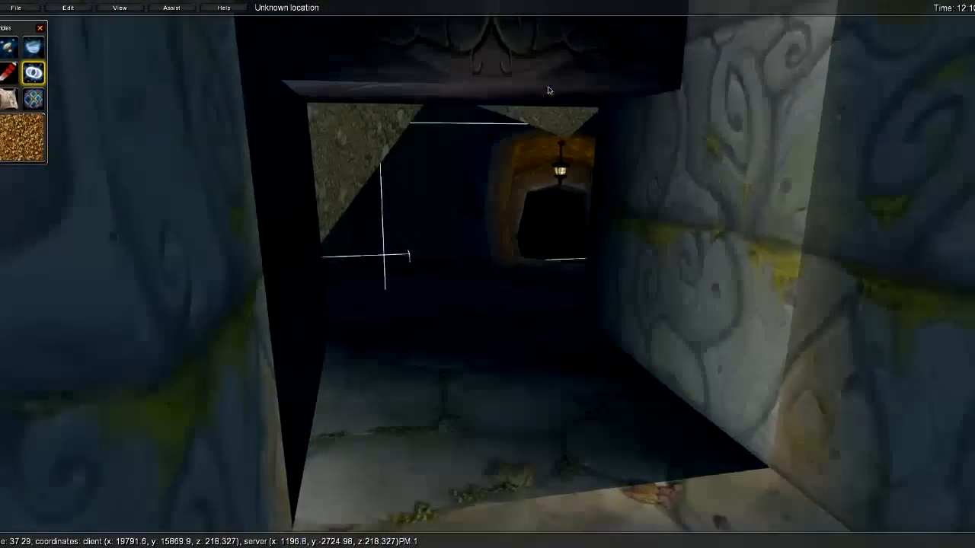
{"action": "key", "text": "s"}
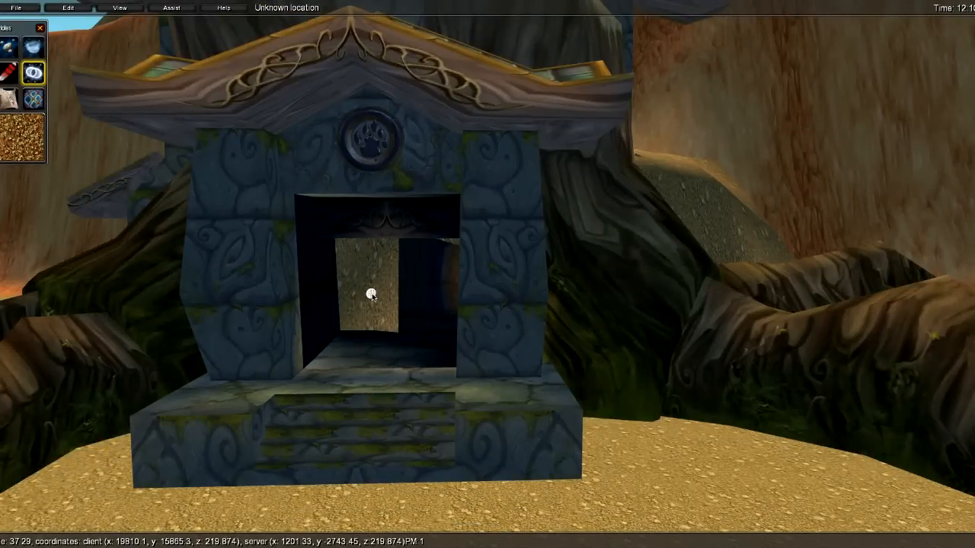
{"action": "left_click", "coordinate": [452, 240]}
{"action": "key", "text": "s"}
{"action": "key", "text": "w"}
{"action": "right_click_drag", "start_coordinate": [437, 258], "coordinate": [531, 267]}
{"action": "key", "text": "a"}
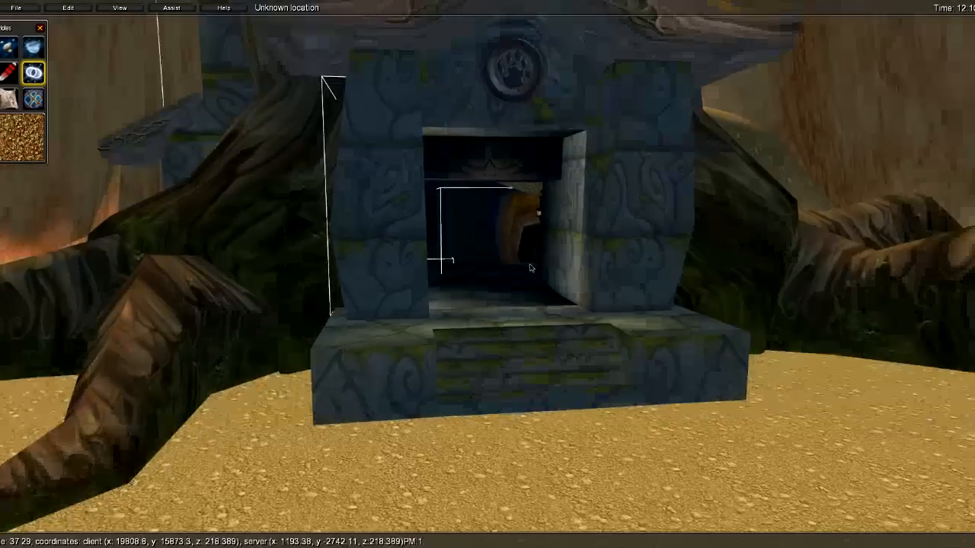
{"action": "key", "text": "w"}
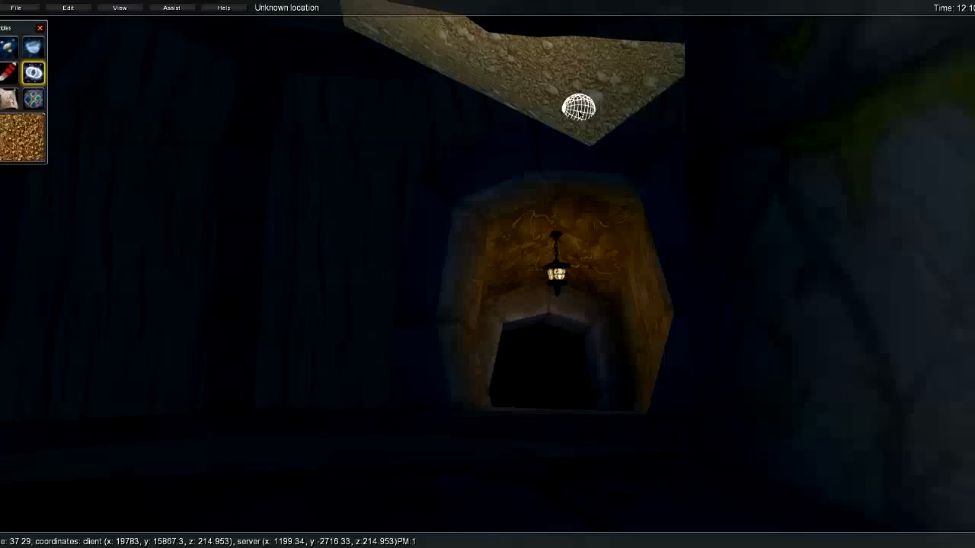
{"action": "key", "text": "s"}
- Circle the camera around the shrine to inspect it from all sides
{"action": "key", "text": "w"}
{"action": "right_click_drag", "start_coordinate": [539, 104], "coordinate": [503, 333]}
{"action": "key", "text": "s"}
{"action": "key", "text": "w"}
{"action": "key", "text": "s"}
{"action": "key", "text": "a"}
{"action": "key", "text": "a"}
{"action": "key", "text": "w"}
{"action": "key", "text": "w"}
{"action": "key", "text": "w"}
{"action": "key", "text": "s"}
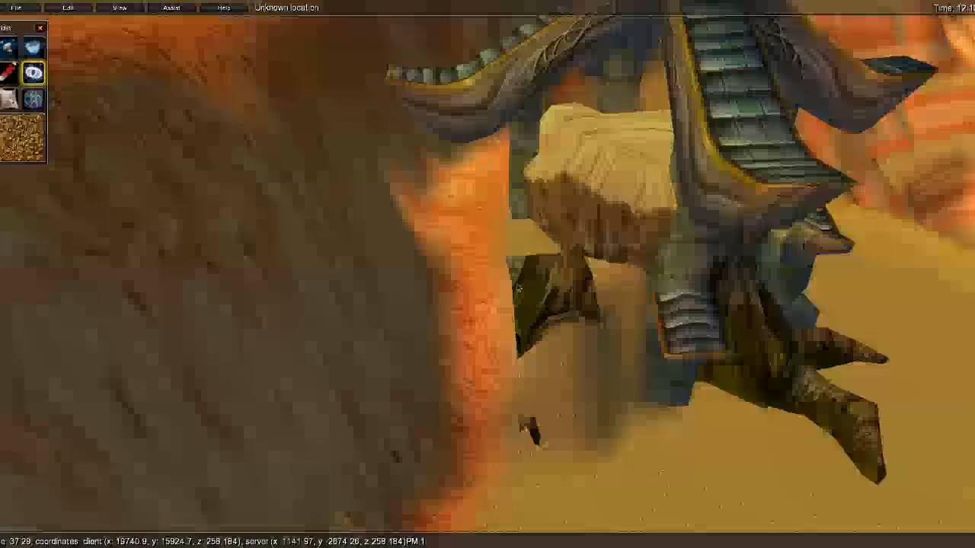
{"action": "key", "text": "d"}
{"action": "left_click_drag", "start_coordinate": [712, 302], "coordinate": [707, 281]}
- Check the shrine entrance and roof, then shift the tree-shrine slightly right
{"action": "key", "text": "w"}
{"action": "right_click_drag", "start_coordinate": [707, 281], "coordinate": [666, 205]}
{"action": "key", "text": "w"}
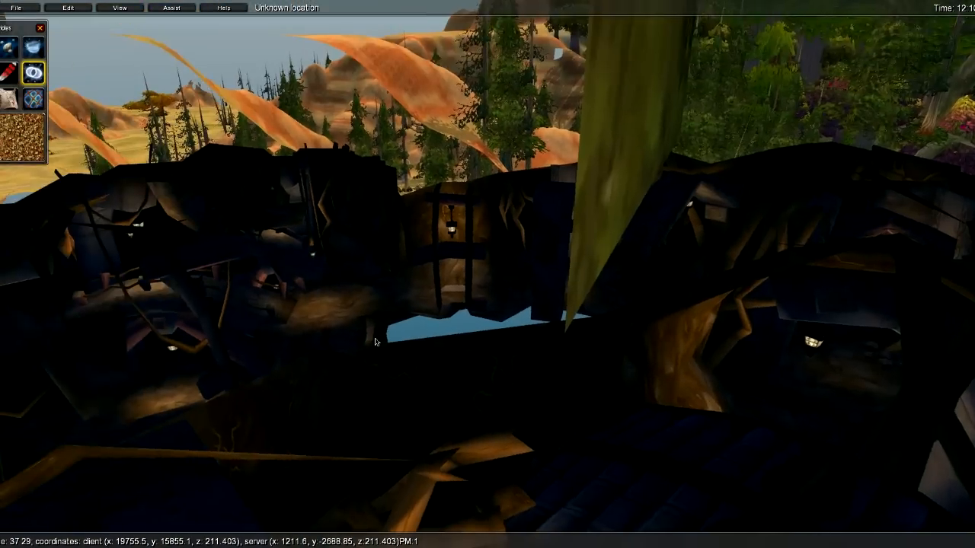
{"action": "right_click_drag", "start_coordinate": [375, 342], "coordinate": [601, 369]}
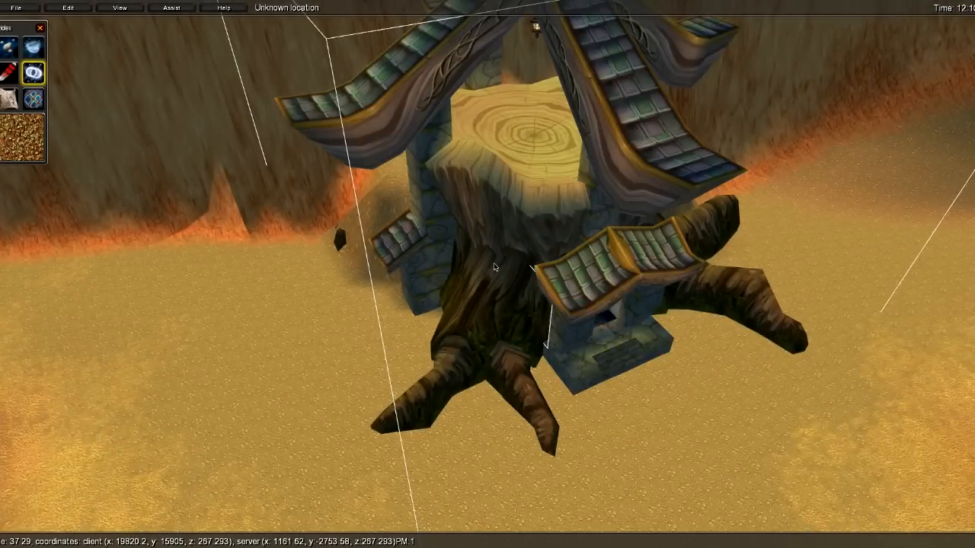
{"action": "middle_click_drag", "start_coordinate": [494, 267], "coordinate": [508, 263]}
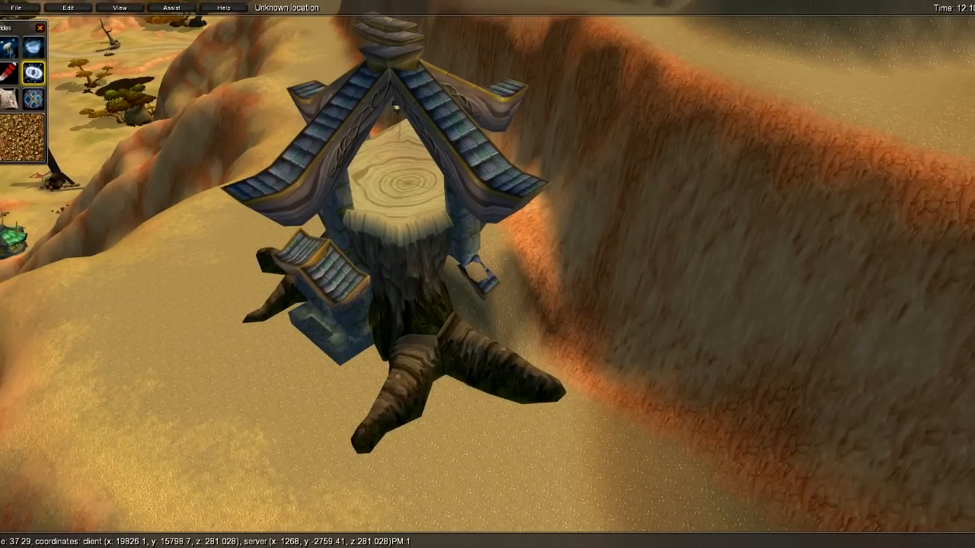
- Raise the sand over the tree root tip with Raise/Lower and enlarge the brush
{"action": "left_click", "coordinate": [9, 48]}
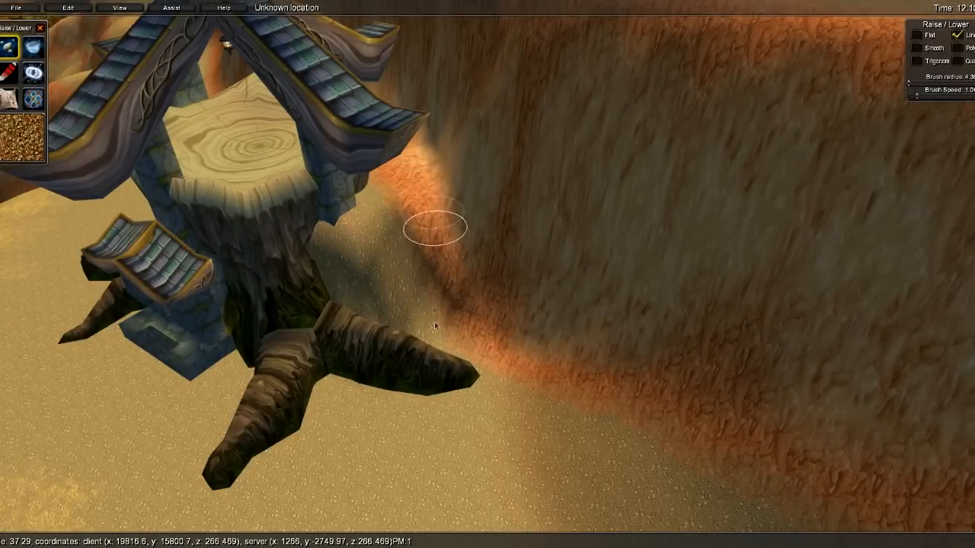
{"action": "mouse_move", "coordinate": [457, 365]}
{"action": "left_mouse_down", "text": "shift"}
{"action": "mouse_move", "coordinate": [463, 317]}
{"action": "mouse_move", "coordinate": [431, 311]}
{"action": "left_mouse_up", "text": "shift"}
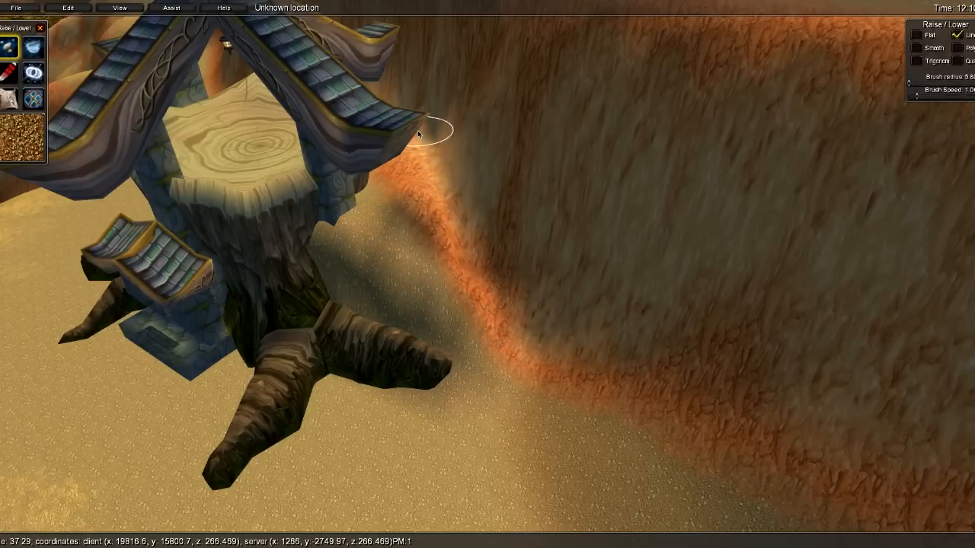
{"action": "mouse_move", "coordinate": [420, 100]}
{"action": "right_mouse_down"}
{"action": "mouse_move", "coordinate": [565, 91]}
{"action": "mouse_move", "coordinate": [366, 94]}
{"action": "mouse_move", "coordinate": [515, 207]}
{"action": "mouse_move", "coordinate": [445, 203]}
{"action": "right_mouse_up"}
{"action": "key", "text": "a"}
{"action": "key", "text": "w"}
{"action": "key", "text": "s"}
{"action": "mouse_move", "coordinate": [445, 203]}
{"action": "left_mouse_down", "text": "alt"}
{"action": "mouse_move", "coordinate": [499, 162]}
{"action": "mouse_move", "coordinate": [457, 270]}
{"action": "left_mouse_up", "text": "alt"}
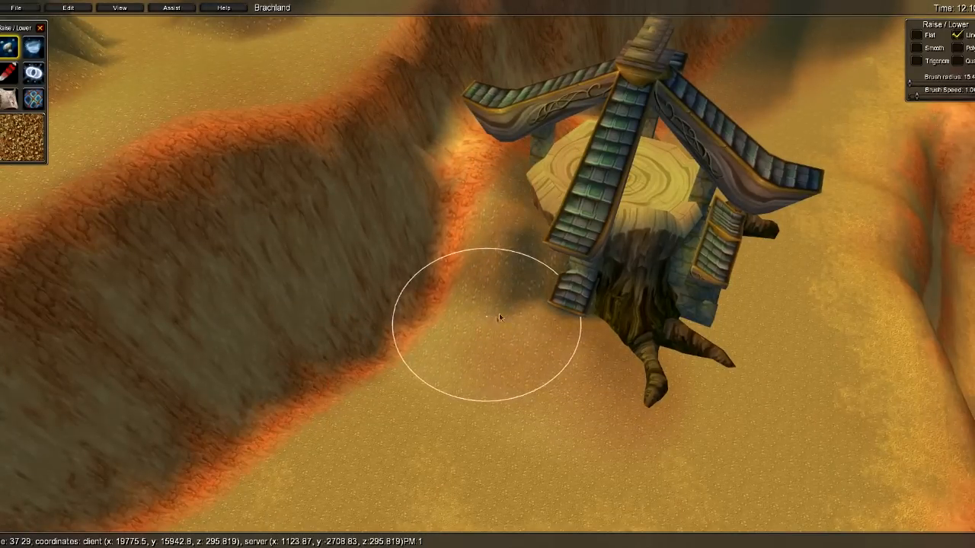
- Inspect the tree-house door and roots up close
{"action": "key", "text": "s"}
{"action": "key", "text": "w"}
{"action": "mouse_move", "coordinate": [358, 190]}
{"action": "right_mouse_down"}
{"action": "mouse_move", "coordinate": [761, 207]}
{"action": "mouse_move", "coordinate": [588, 238]}
{"action": "mouse_move", "coordinate": [498, 78]}
{"action": "mouse_move", "coordinate": [350, 302]}
{"action": "right_mouse_up"}
{"action": "key", "text": "w"}
{"action": "key", "text": "s"}
{"action": "key", "text": "w"}
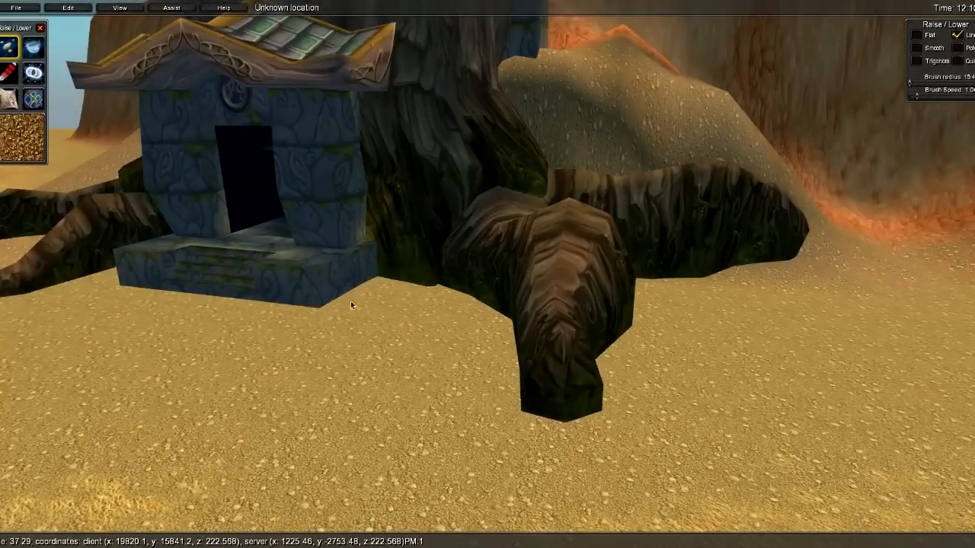
{"action": "key", "text": "s"}
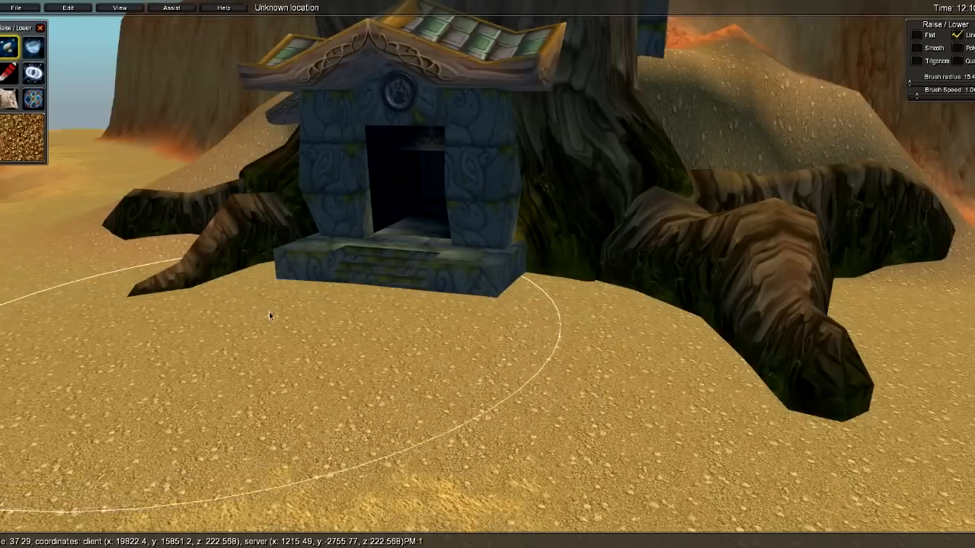
{"action": "key", "text": "s"}
- Pull back to a wide cliff view of the tree-house and switch to the Holes tool
{"action": "key", "text": "s"}
{"action": "key", "text": "d"}
{"action": "right_click_drag", "start_coordinate": [547, 318], "coordinate": [743, 311]}
{"action": "key", "text": "s"}
{"action": "key", "text": "a"}
{"action": "key", "text": "s"}
{"action": "key", "text": "w"}
{"action": "right_click_drag", "start_coordinate": [417, 251], "coordinate": [475, 267]}
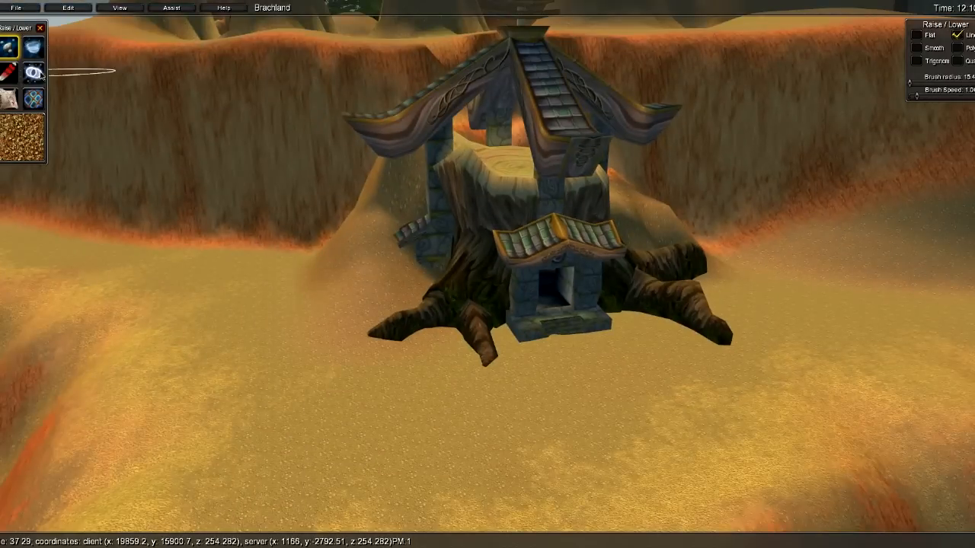
{"action": "left_click", "coordinate": [34, 74]}
- Switch to the AreaID Paint tool and survey the area colours over the tan terrain
{"action": "left_click", "coordinate": [14, 99]}
{"action": "mouse_move", "coordinate": [429, 110]}
{"action": "right_mouse_down"}
{"action": "mouse_move", "coordinate": [352, 98]}
{"action": "mouse_move", "coordinate": [403, 261]}
{"action": "right_mouse_up"}
{"action": "key", "text": "s"}
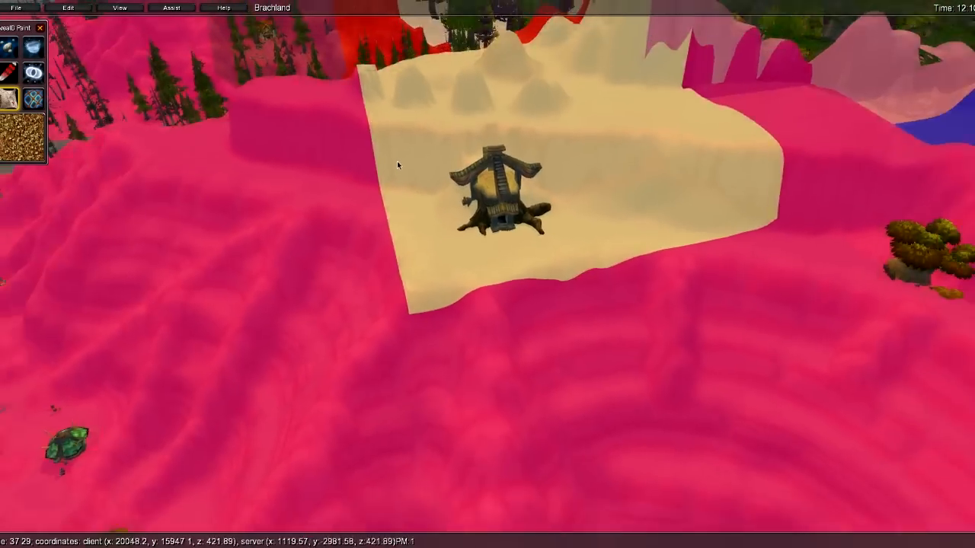
{"action": "right_click_drag", "start_coordinate": [398, 162], "coordinate": [603, 159]}
{"action": "key", "text": "w"}
{"action": "key", "text": "s"}
{"action": "right_click_drag", "start_coordinate": [473, 297], "coordinate": [182, 133]}
{"action": "key", "text": "a"}
{"action": "key", "text": "w"}
{"action": "key", "text": "a"}
{"action": "key", "text": "w"}
{"action": "key", "text": "d"}
{"action": "key", "text": "d"}
{"action": "key", "text": "d"}
{"action": "key", "text": "s"}
{"action": "key", "text": "d"}
{"action": "key", "text": "w"}
{"action": "key", "text": "d"}
{"action": "key", "text": "d"}
- Fly over the sand hill to the tree-house plateau and open the Kalimdor area list
{"action": "right_click_drag", "start_coordinate": [486, 201], "coordinate": [792, 201]}
{"action": "key", "text": "w"}
{"action": "key", "text": "w"}
{"action": "right_click_drag", "start_coordinate": [223, 173], "coordinate": [529, 238]}
{"action": "key", "text": "s"}
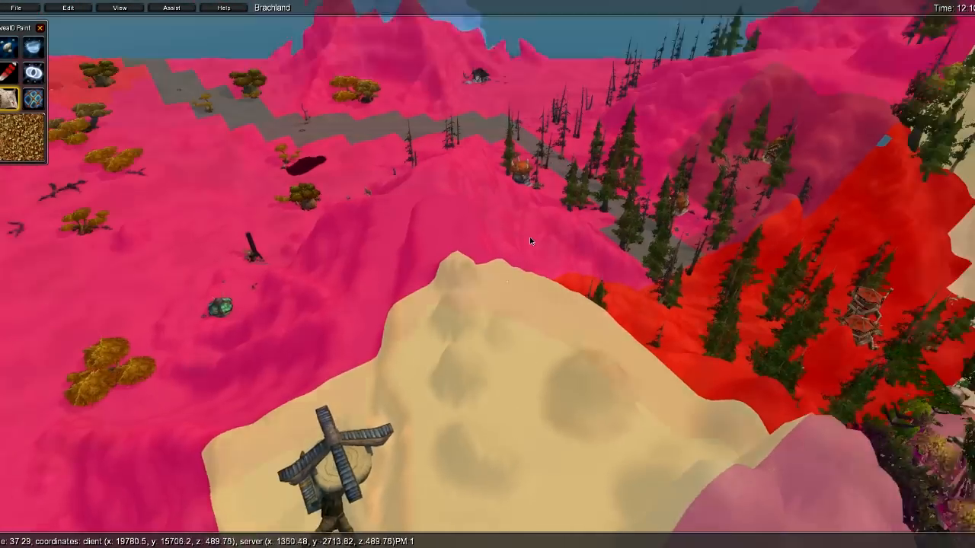
{"action": "key", "text": "w"}
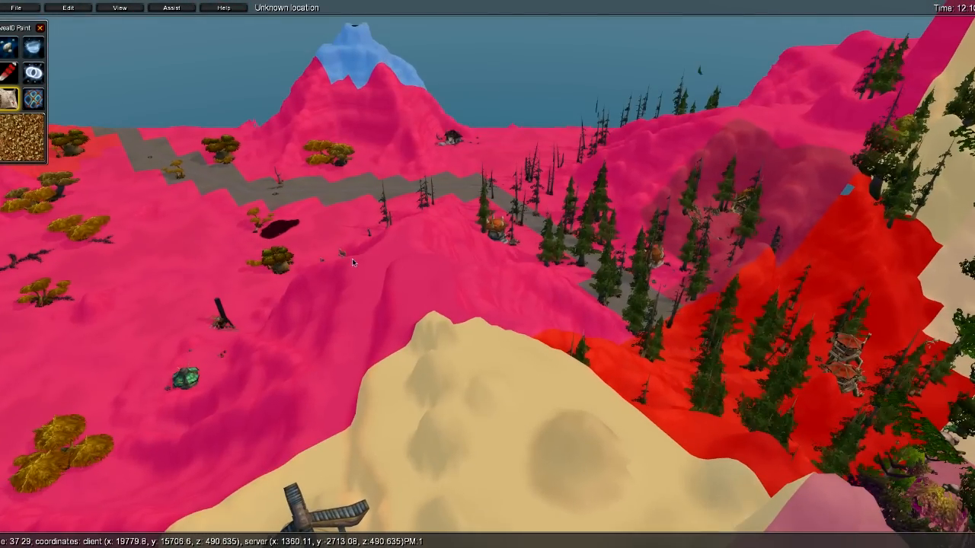
{"action": "key", "text": "w"}
{"action": "key", "text": "a"}
{"action": "right_click_drag", "start_coordinate": [367, 255], "coordinate": [639, 393]}
{"action": "key", "text": "s"}
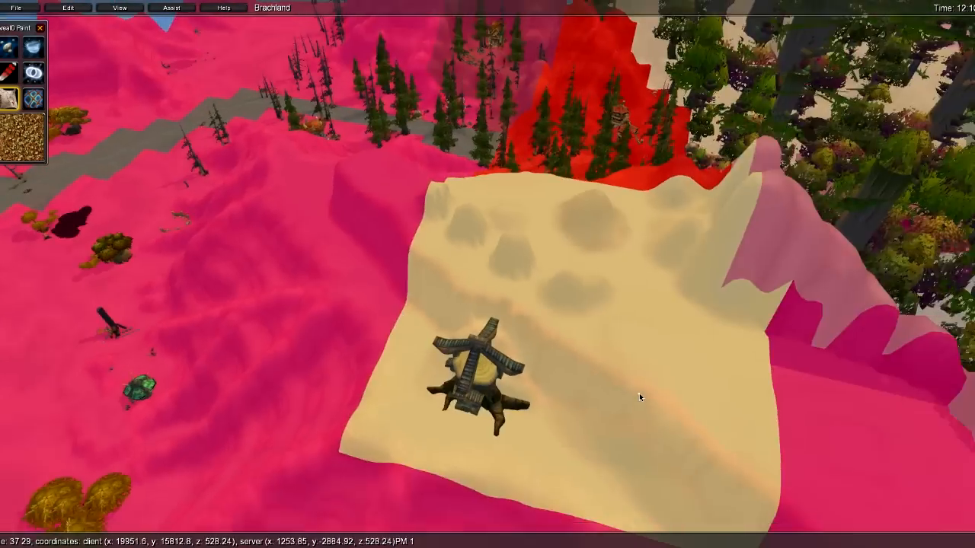
{"action": "key", "text": "w"}
{"action": "key", "text": "d"}
{"action": "right_click_drag", "start_coordinate": [396, 294], "coordinate": [548, 334]}
{"action": "key", "text": "s"}
{"action": "key", "text": "a"}
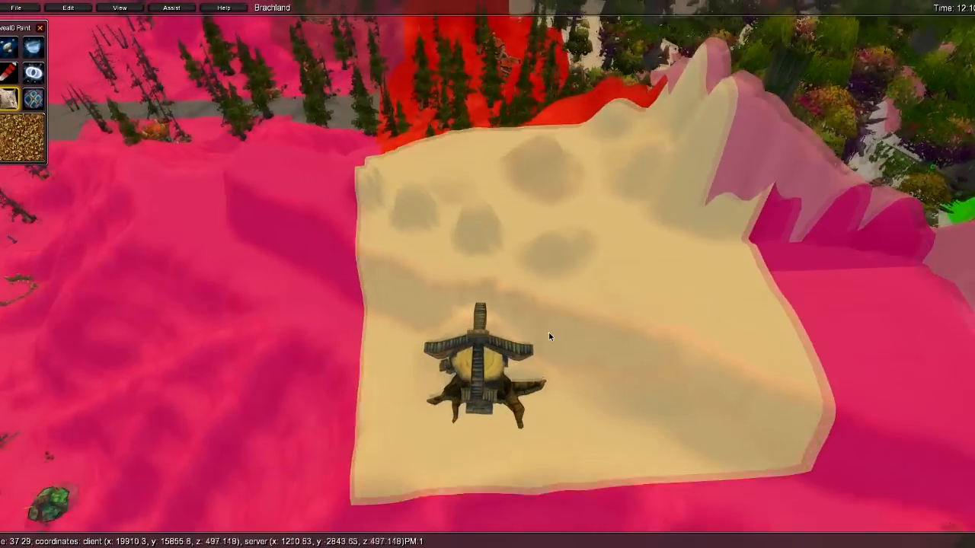
{"action": "key", "text": "w"}
{"action": "key", "text": "a"}
{"action": "right_click_drag", "start_coordinate": [430, 288], "coordinate": [596, 358]}
{"action": "key", "text": "s"}
{"action": "key", "text": "x"}
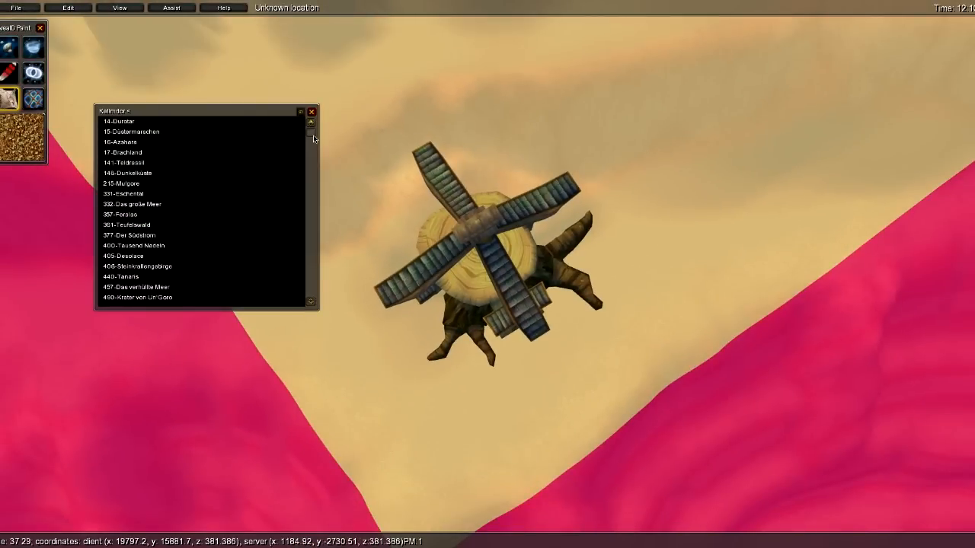
- Choose Durotar > Sen'jin in the area list and close the list
{"action": "left_click", "coordinate": [147, 128]}
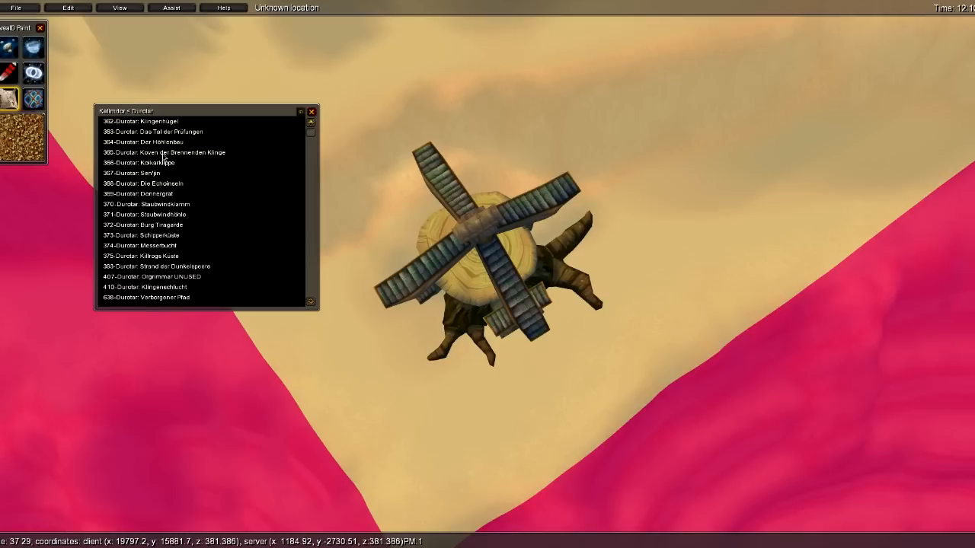
{"action": "scroll", "coordinate": [309, 144], "scroll_direction": "down", "scroll_amount": 1}
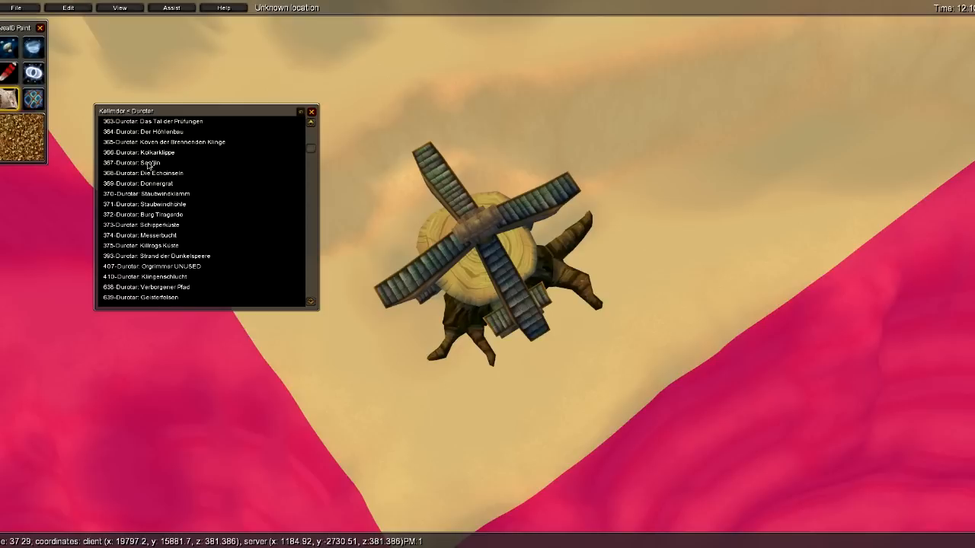
{"action": "left_click", "coordinate": [148, 163]}
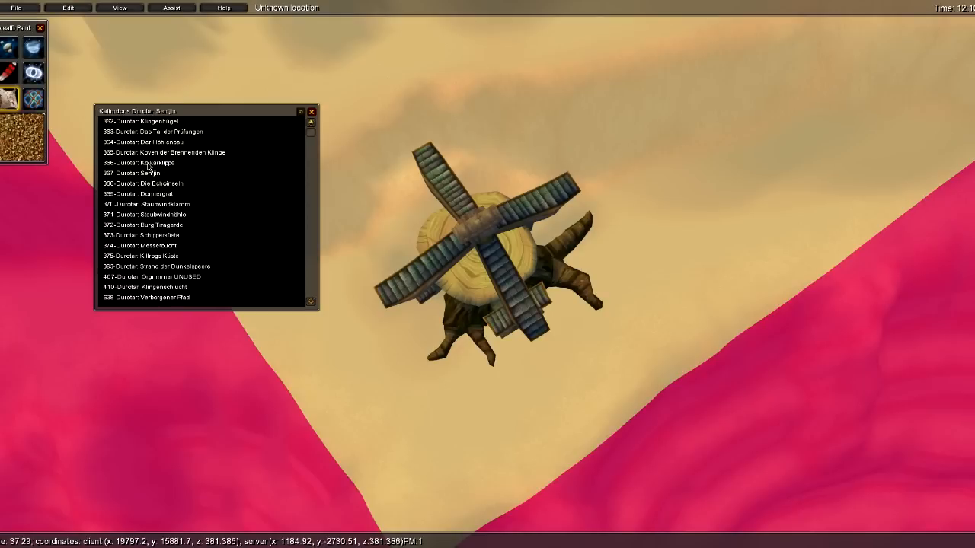
{"action": "left_click", "coordinate": [311, 112]}
- Paint the Sen'jin area across the tan plateau chunks around the tree-house
{"action": "left_click", "coordinate": [356, 356]}
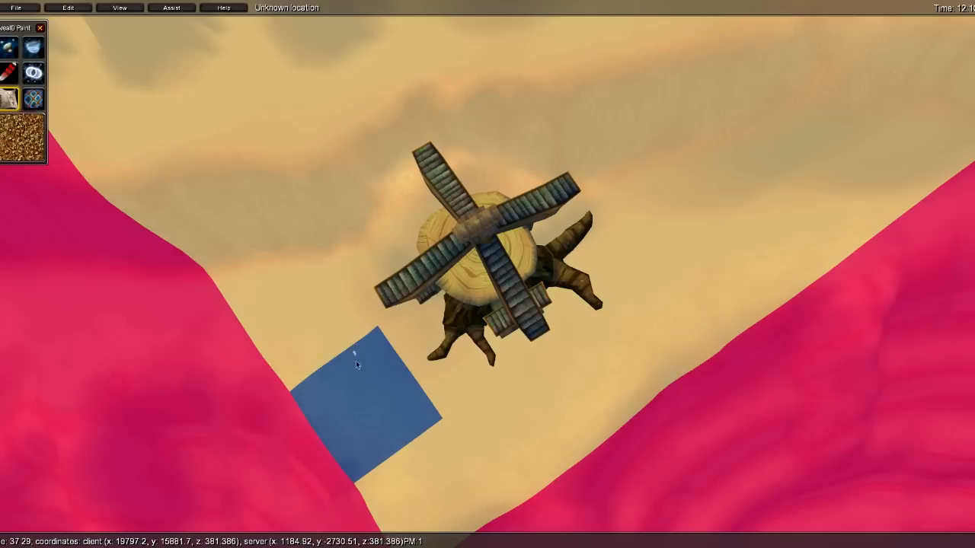
{"action": "left_click", "coordinate": [460, 437]}
{"action": "mouse_move", "coordinate": [460, 436]}
{"action": "left_mouse_down"}
{"action": "mouse_move", "coordinate": [427, 464]}
{"action": "mouse_move", "coordinate": [379, 354]}
{"action": "mouse_move", "coordinate": [309, 339]}
{"action": "mouse_move", "coordinate": [487, 248]}
{"action": "mouse_move", "coordinate": [463, 206]}
{"action": "mouse_move", "coordinate": [624, 290]}
{"action": "mouse_move", "coordinate": [642, 330]}
{"action": "left_mouse_up"}
{"action": "right_click_drag", "start_coordinate": [642, 331], "coordinate": [702, 352]}
{"action": "key", "text": "w"}
{"action": "key", "text": "s"}
{"action": "key", "text": "d"}
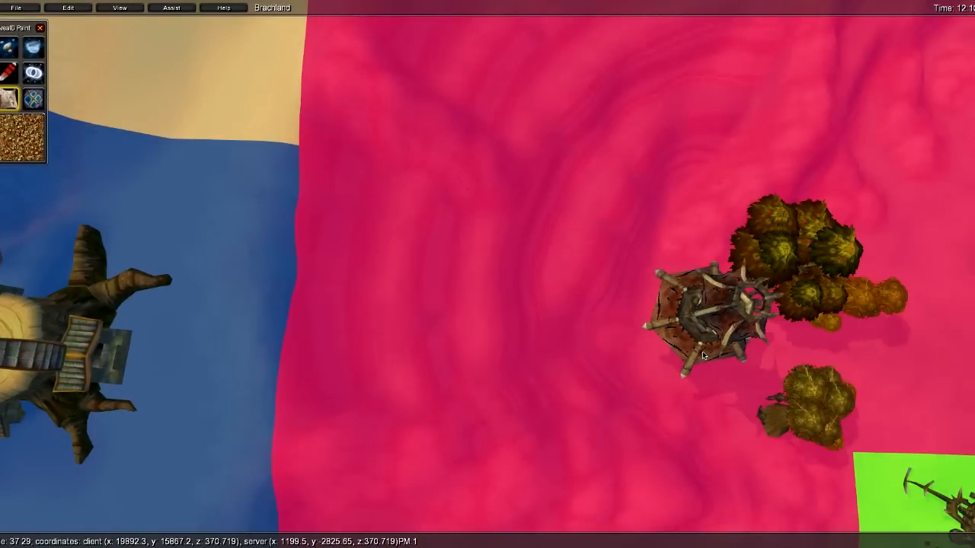
{"action": "key", "text": "a"}
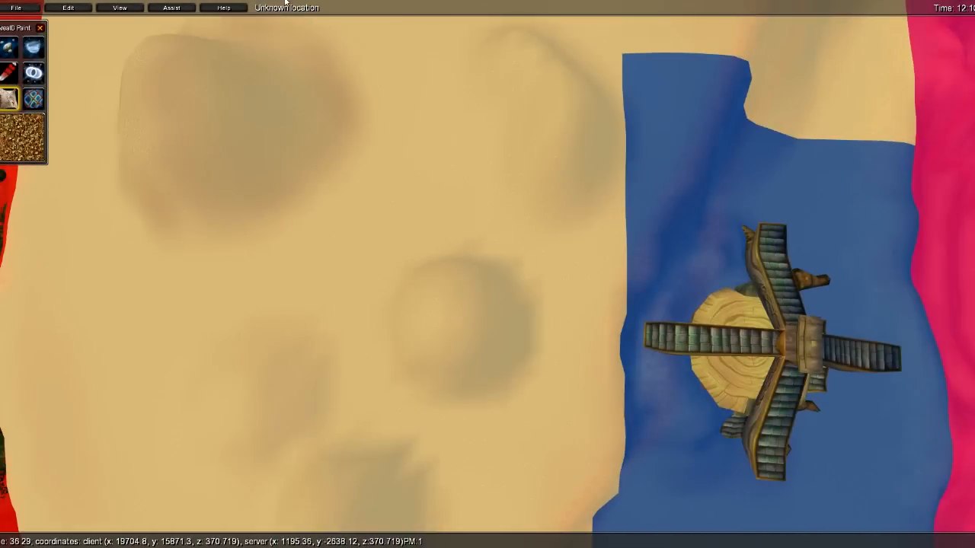
{"action": "key", "text": "a"}
{"action": "key", "text": "s"}
{"action": "key", "text": "d"}
{"action": "mouse_move", "coordinate": [581, 196]}
{"action": "right_mouse_down"}
{"action": "mouse_move", "coordinate": [472, 195]}
{"action": "mouse_move", "coordinate": [464, 146]}
{"action": "mouse_move", "coordinate": [464, 237]}
{"action": "right_mouse_up"}
{"action": "mouse_move", "coordinate": [463, 236]}
{"action": "left_mouse_down", "text": "shift"}
{"action": "mouse_move", "coordinate": [563, 207]}
{"action": "mouse_move", "coordinate": [564, 124]}
{"action": "mouse_move", "coordinate": [437, 117]}
{"action": "mouse_move", "coordinate": [535, 96]}
{"action": "mouse_move", "coordinate": [469, 36]}
{"action": "mouse_move", "coordinate": [226, 97]}
{"action": "mouse_move", "coordinate": [166, 149]}
{"action": "left_mouse_up", "text": "shift"}
{"action": "right_click_drag", "start_coordinate": [166, 149], "coordinate": [300, 53]}
{"action": "key", "text": "s"}
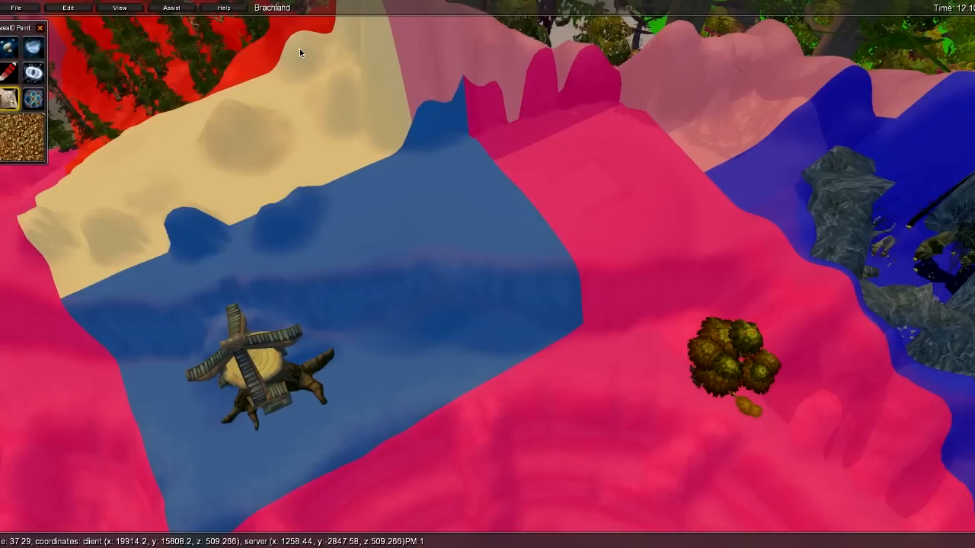
- Reopen and close the area list, then paint Sen'jin over part of the beige area
{"action": "key", "text": "x"}
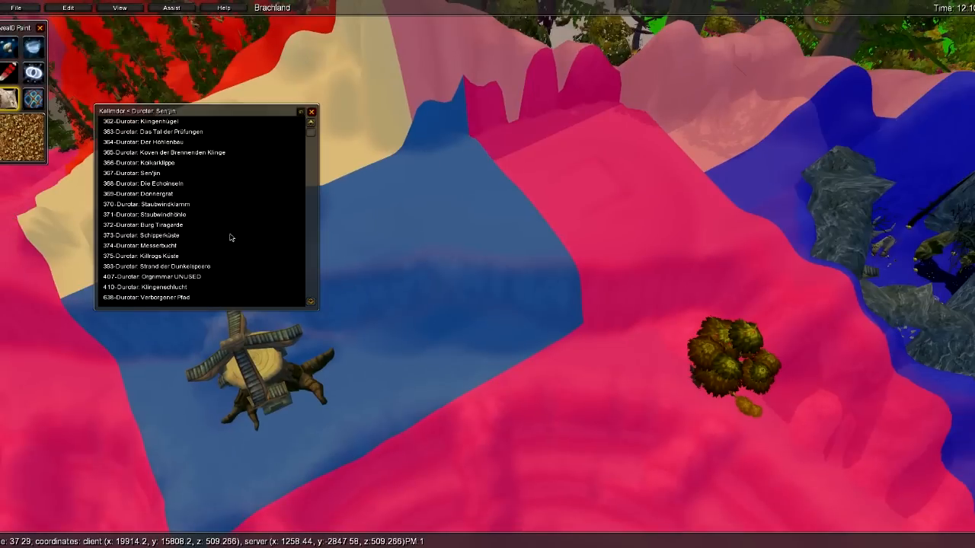
{"action": "left_click_drag", "start_coordinate": [311, 136], "coordinate": [334, 129]}
{"action": "left_click", "coordinate": [311, 112]}
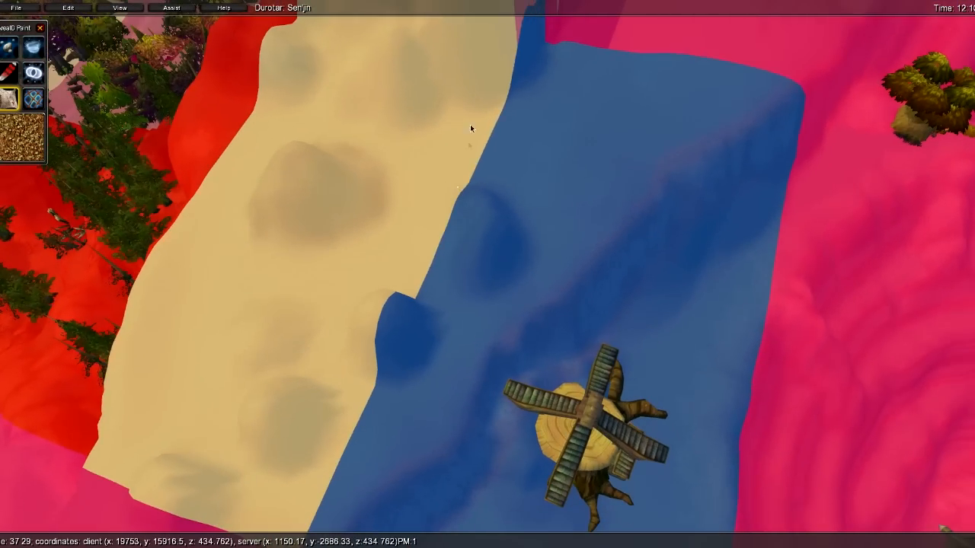
{"action": "left_click_drag", "start_coordinate": [470, 127], "coordinate": [305, 373]}
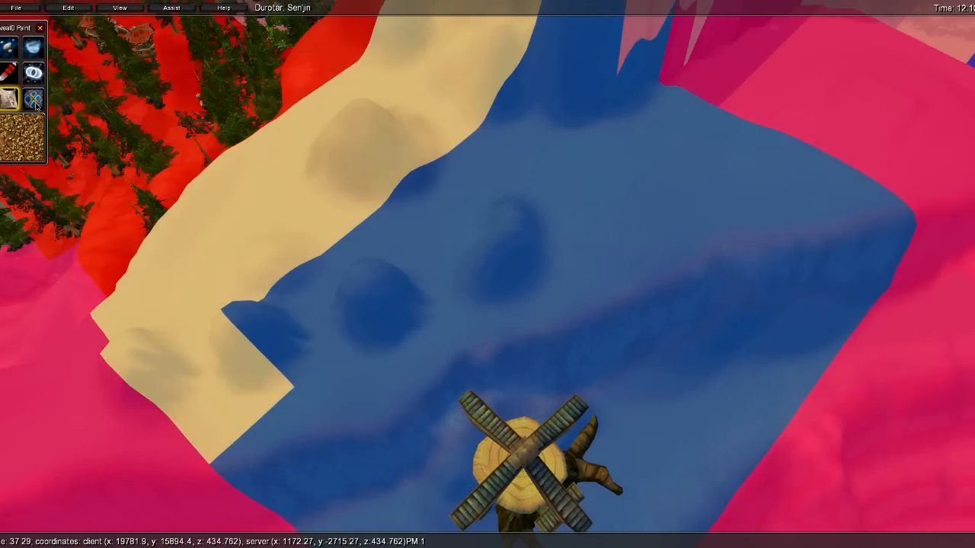
{"action": "left_click", "coordinate": [33, 99]}
- Fly the camera toward the tree-house and the plateau below the cliffs
{"action": "key", "text": "s"}
{"action": "key", "text": "d"}
{"action": "right_click_drag", "start_coordinate": [422, 105], "coordinate": [563, 103]}
{"action": "right_click_drag", "start_coordinate": [478, 156], "coordinate": [419, 171]}
{"action": "right_click_drag", "start_coordinate": [518, 145], "coordinate": [584, 127]}
{"action": "key", "text": "w"}
{"action": "key", "text": "a"}
{"action": "right_click_drag", "start_coordinate": [510, 206], "coordinate": [484, 241]}
{"action": "right_click_drag", "start_coordinate": [478, 157], "coordinate": [518, 91]}
{"action": "key", "text": "d"}
{"action": "key", "text": "w"}
{"action": "right_click_drag", "start_coordinate": [483, 267], "coordinate": [405, 246]}
- Flag the sandy slope chunks below the grey rock wall as impassable
{"action": "key", "text": "w"}
{"action": "right_click_drag", "start_coordinate": [570, 335], "coordinate": [565, 294]}
{"action": "key", "text": "w"}
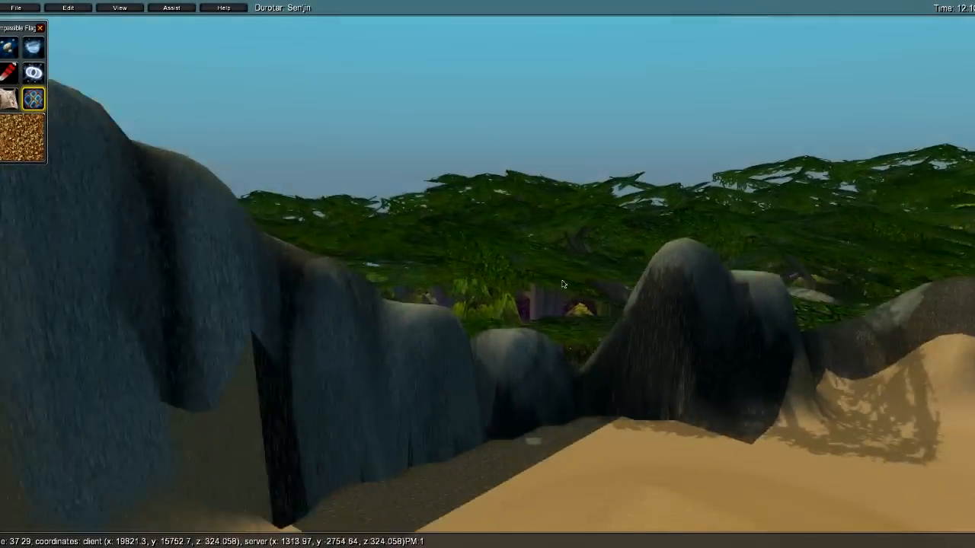
{"action": "right_click_drag", "start_coordinate": [354, 282], "coordinate": [413, 337]}
{"action": "key", "text": "s"}
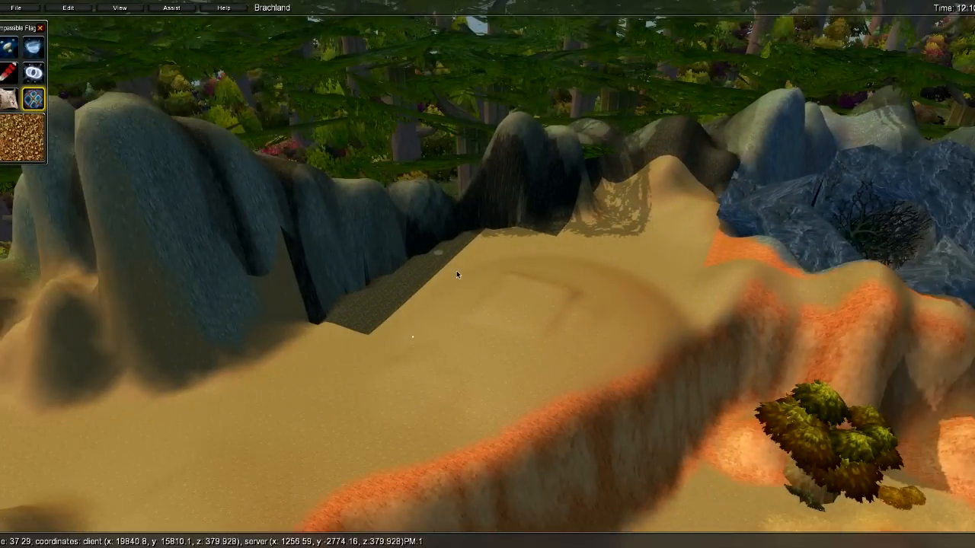
{"action": "left_click", "coordinate": [390, 325]}
{"action": "mouse_move", "coordinate": [436, 293]}
{"action": "left_mouse_down"}
{"action": "mouse_move", "coordinate": [512, 255]}
{"action": "mouse_move", "coordinate": [648, 279]}
{"action": "mouse_move", "coordinate": [632, 328]}
{"action": "mouse_move", "coordinate": [568, 361]}
{"action": "mouse_move", "coordinate": [480, 336]}
{"action": "left_mouse_up"}
- Inspect the impassable patch, then fly over the scrubby ground toward the striped hills
{"action": "key", "text": "d"}
{"action": "key", "text": "w"}
{"action": "right_click_drag", "start_coordinate": [640, 324], "coordinate": [401, 289]}
{"action": "key", "text": "s"}
{"action": "key", "text": "s"}
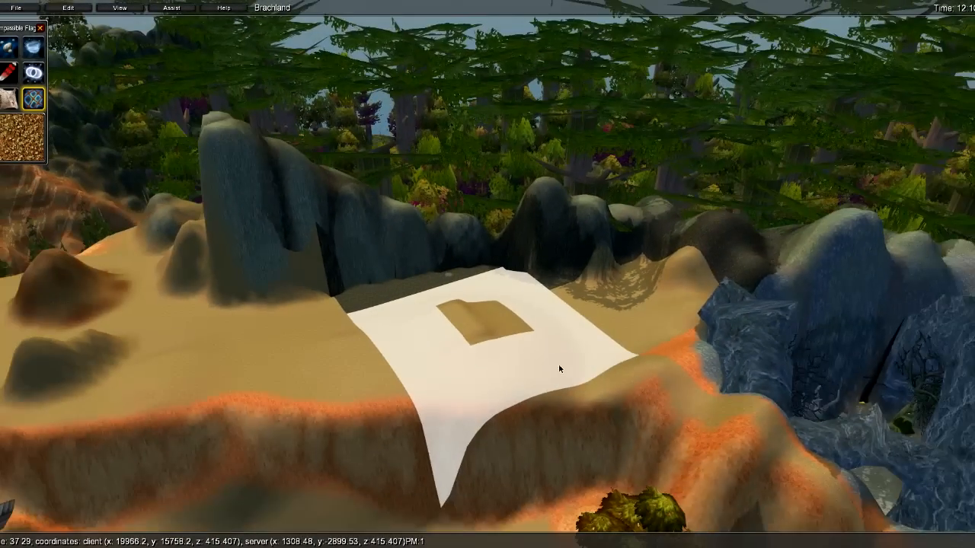
{"action": "key", "text": "w"}
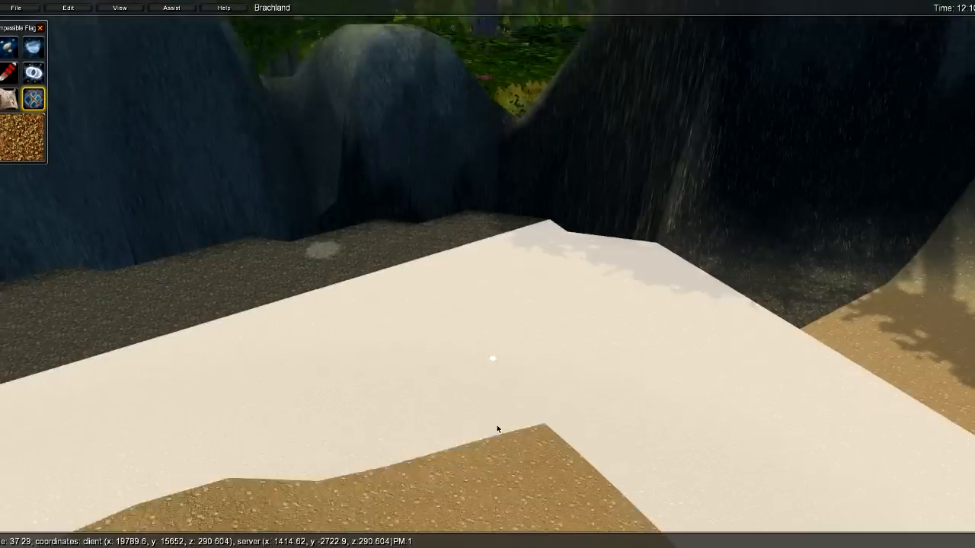
{"action": "key", "text": "s"}
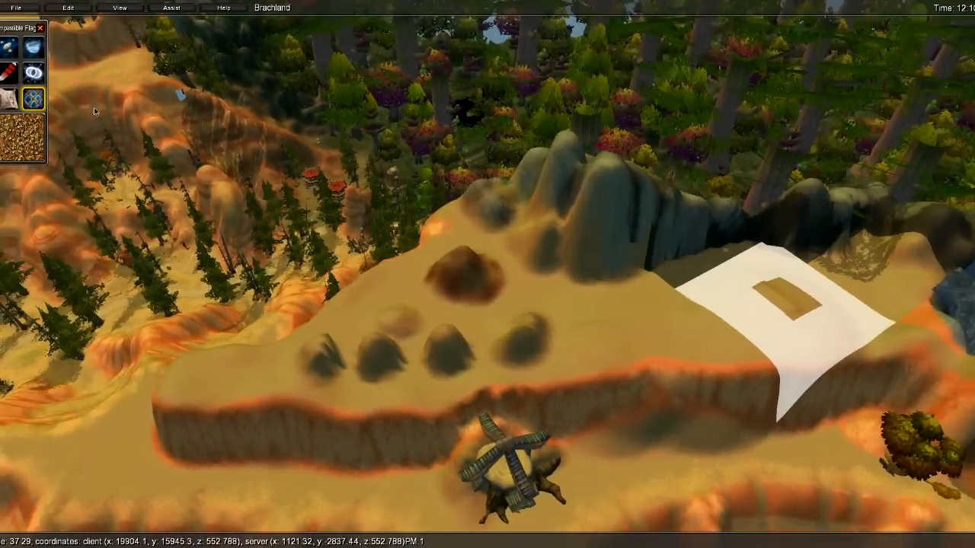
{"action": "key", "text": "w"}
{"action": "right_click_drag", "start_coordinate": [482, 242], "coordinate": [281, 222]}
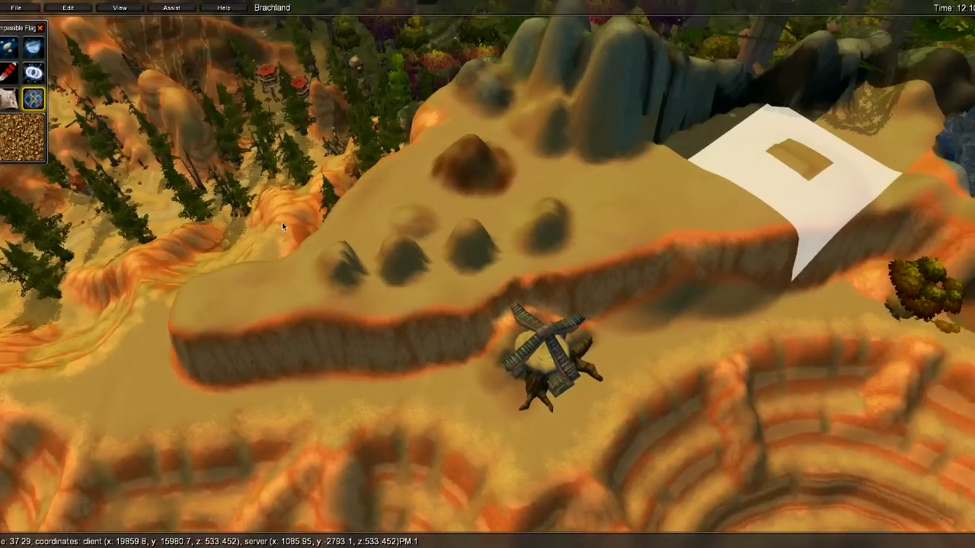
{"action": "key", "text": "a"}
{"action": "right_click_drag", "start_coordinate": [288, 256], "coordinate": [361, 251]}
{"action": "key", "text": "w"}
{"action": "key", "text": "d"}
{"action": "key", "text": "w"}
{"action": "key", "text": "w"}
{"action": "key", "text": "w"}
- Open the Assist menu while turning the view toward the horizon
{"action": "key", "text": "s"}
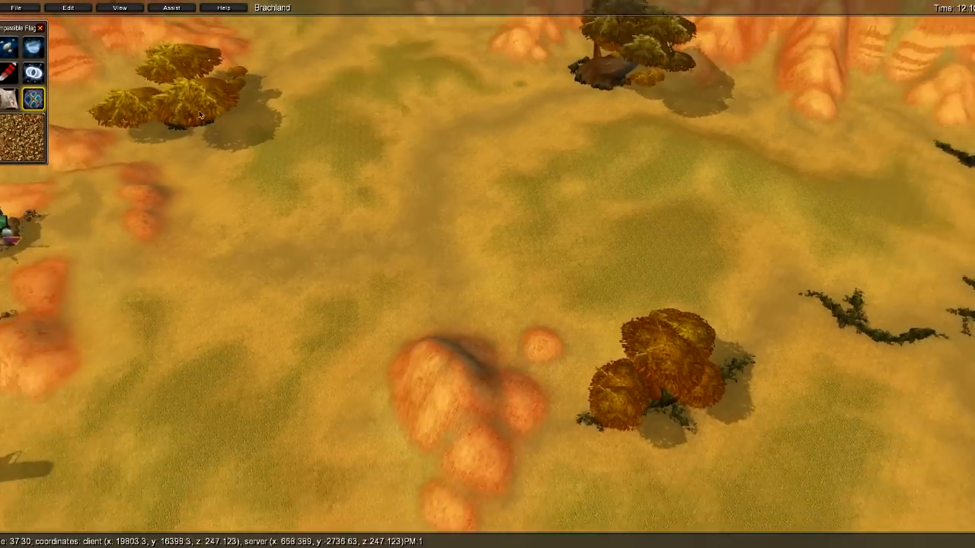
{"action": "left_click", "coordinate": [160, 9]}
{"action": "right_click_drag", "start_coordinate": [470, 159], "coordinate": [466, 217]}
{"action": "right_click_drag", "start_coordinate": [478, 171], "coordinate": [359, 67]}
{"action": "key", "text": "w"}
{"action": "right_click_drag", "start_coordinate": [518, 240], "coordinate": [436, 358]}
- Open the add-model dialog and fly over the desert toward the stone building
{"action": "left_click", "coordinate": [200, 103]}
{"action": "right_click_drag", "start_coordinate": [374, 139], "coordinate": [344, 245]}
{"action": "key", "text": "w"}
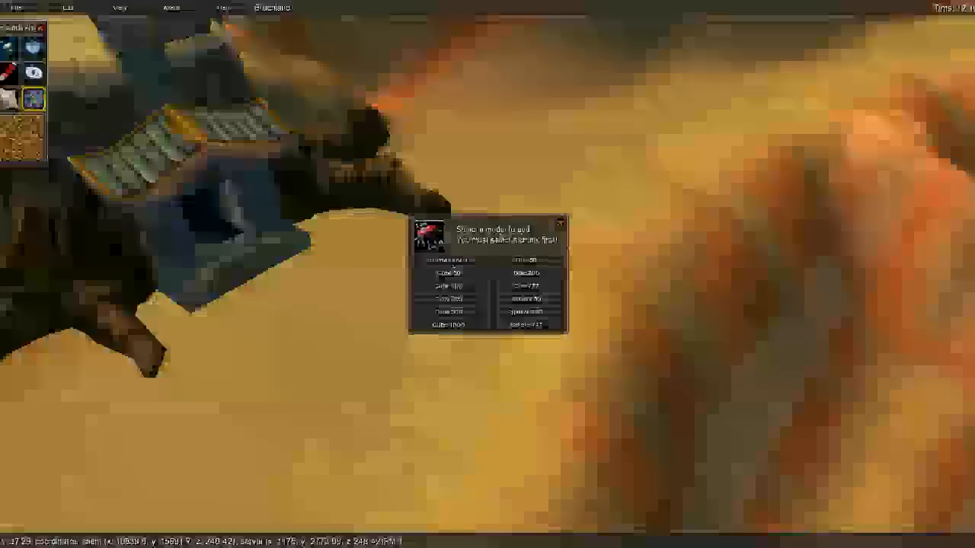
{"action": "right_click_drag", "start_coordinate": [389, 271], "coordinate": [665, 233]}
{"action": "key", "text": "w"}
{"action": "key", "text": "w"}
{"action": "key", "text": "s"}
{"action": "key", "text": "w"}
{"action": "key", "text": "s"}
{"action": "key", "text": "s"}
{"action": "key", "text": "s"}
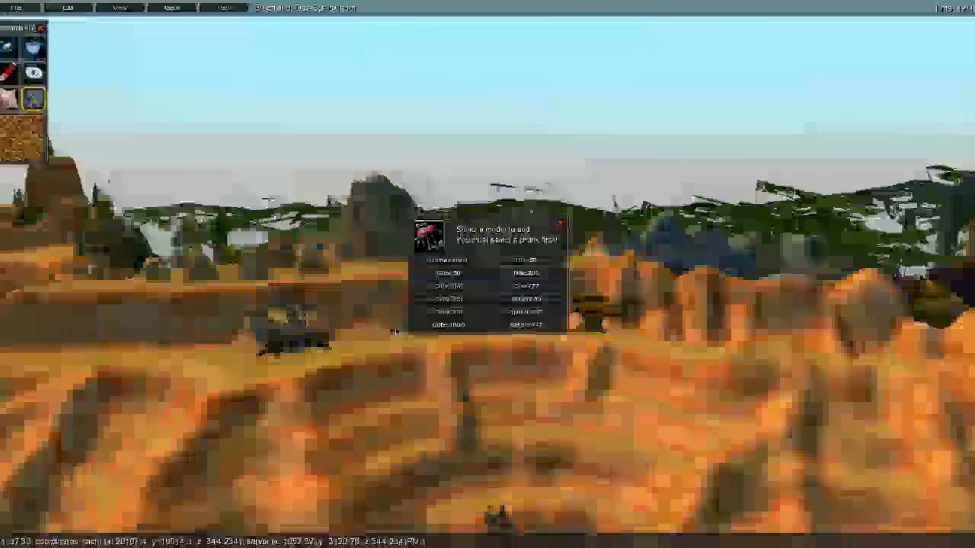
{"action": "key", "text": "w"}
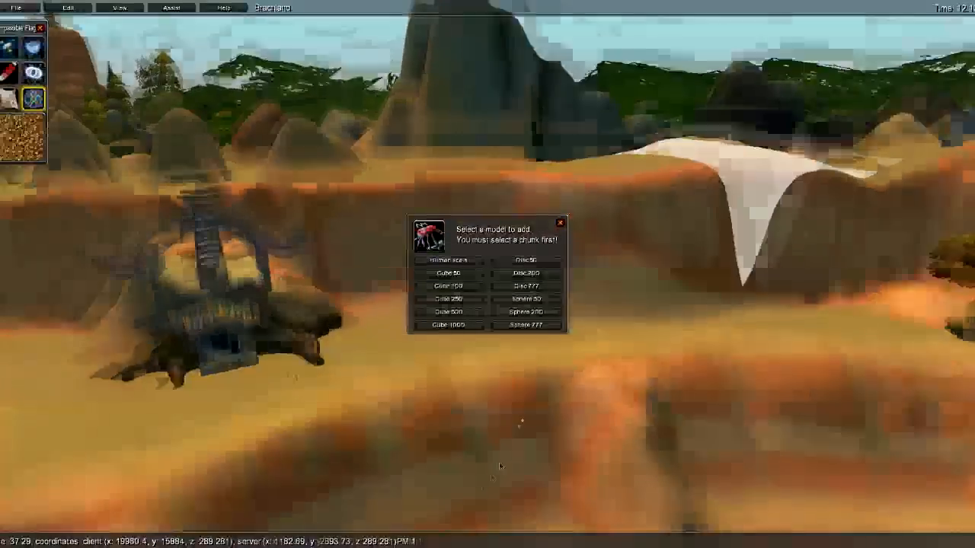
{"action": "key", "text": "w"}
{"action": "right_click_drag", "start_coordinate": [500, 466], "coordinate": [580, 221]}
- Close the add-model dialog and reopen the Assist menu over the tree-house
{"action": "left_click", "coordinate": [561, 224]}
{"action": "left_click", "coordinate": [172, 8]}
{"action": "right_click_drag", "start_coordinate": [644, 293], "coordinate": [516, 113]}
{"action": "key", "text": "s"}
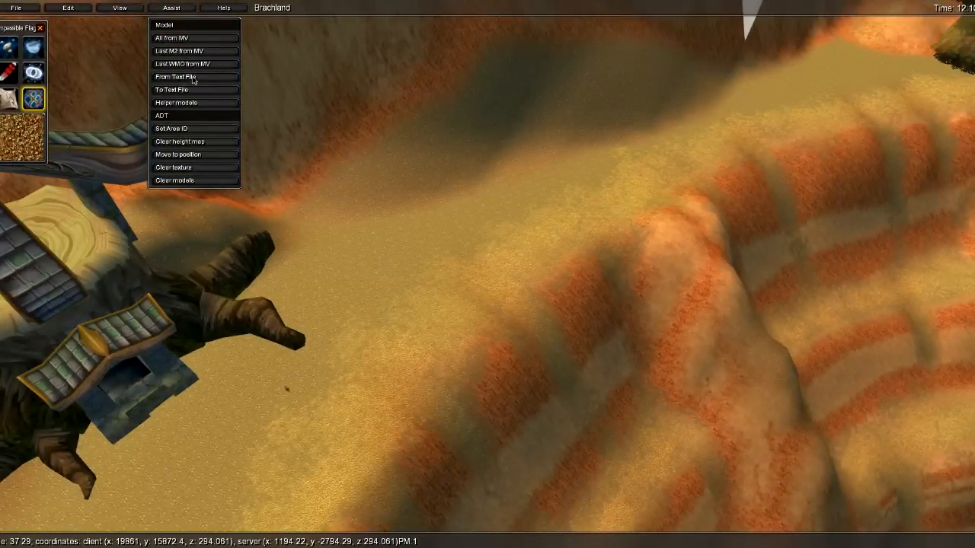
{"action": "left_click", "coordinate": [118, 296]}
{"action": "key", "text": "a"}
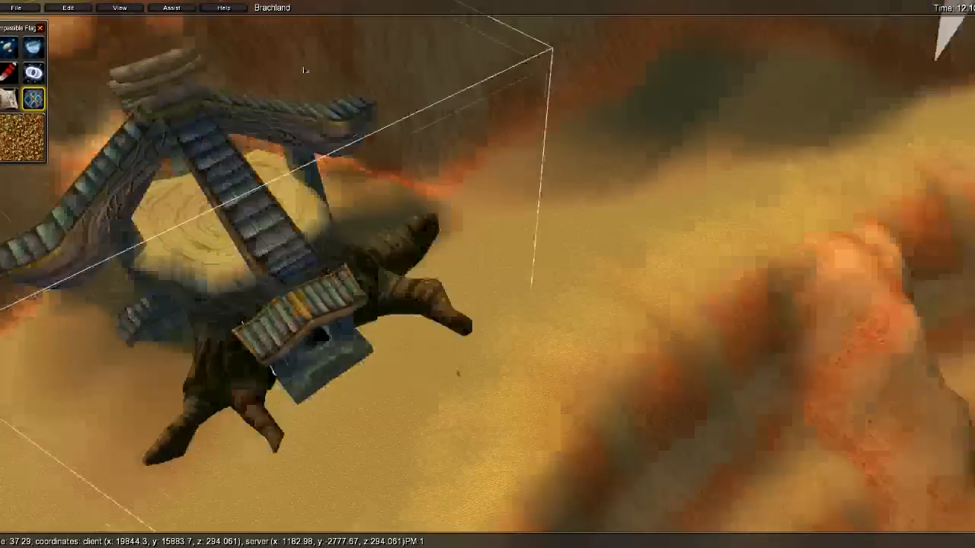
{"action": "key", "text": "s"}
{"action": "left_click", "coordinate": [186, 10]}
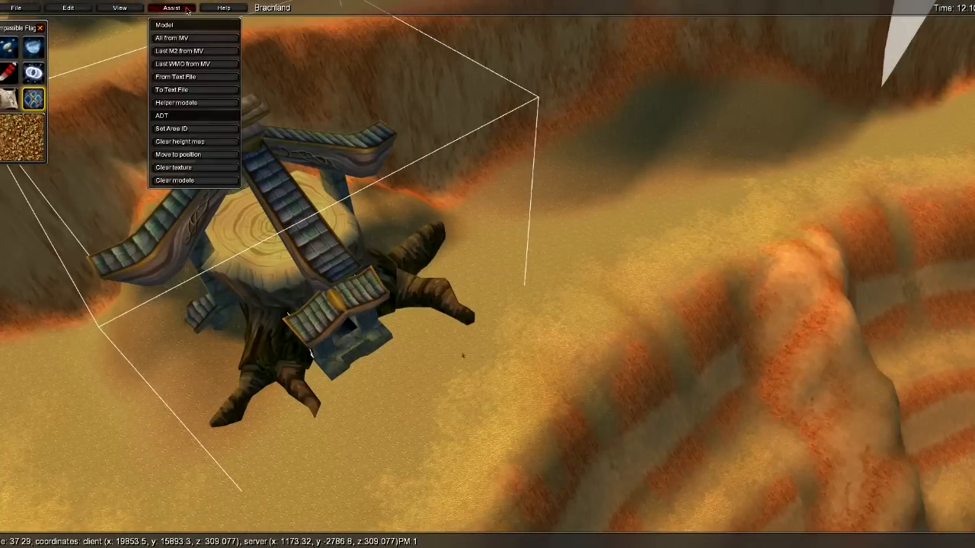
{"action": "left_click", "coordinate": [179, 93]}
{"action": "left_click", "coordinate": [178, 9]}
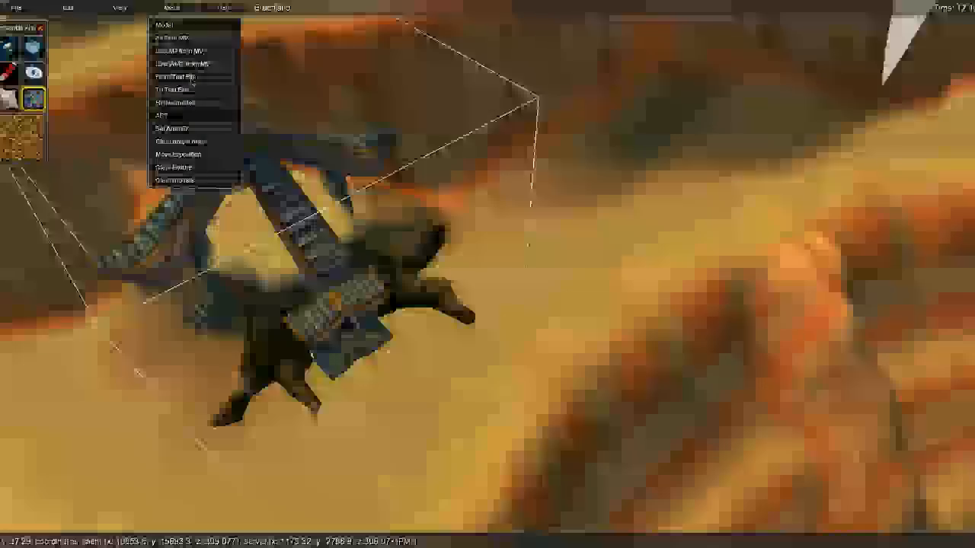
{"action": "left_click", "coordinate": [182, 77]}
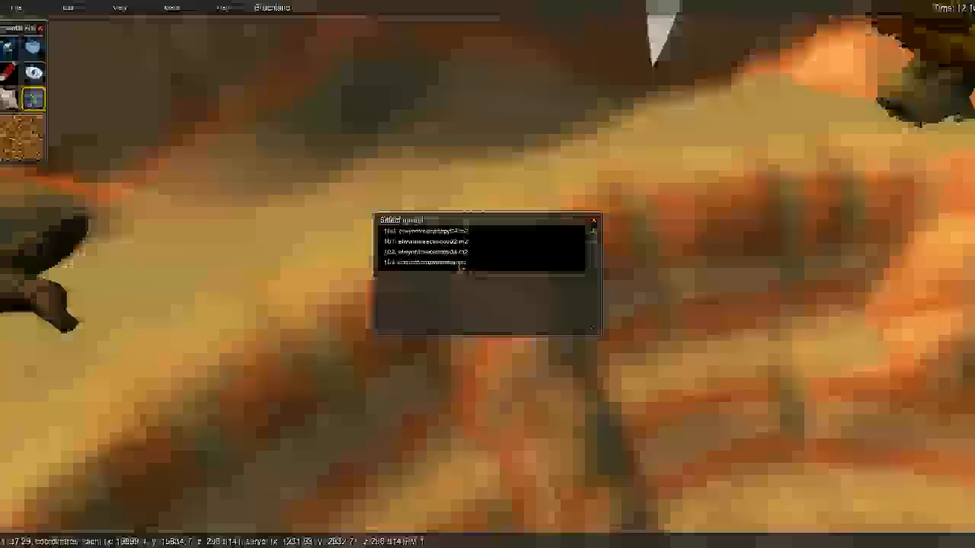
{"action": "left_click", "coordinate": [463, 267]}
{"action": "key", "text": "s"}
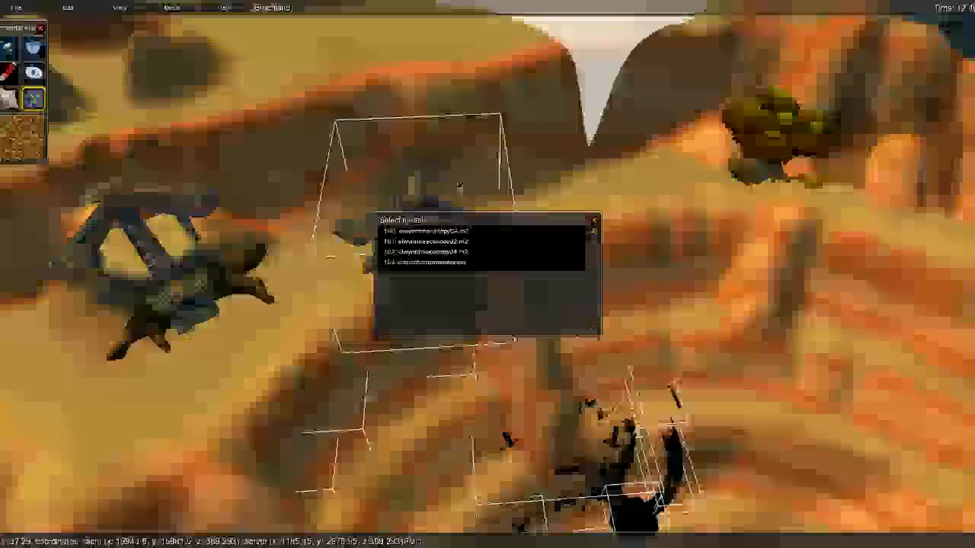
{"action": "key", "text": "Delete"}
{"action": "key", "text": "a"}
{"action": "left_click", "coordinate": [595, 220]}
{"action": "right_click_drag", "start_coordinate": [595, 220], "coordinate": [500, 272]}
{"action": "key", "text": "w"}
{"action": "key", "text": "s"}
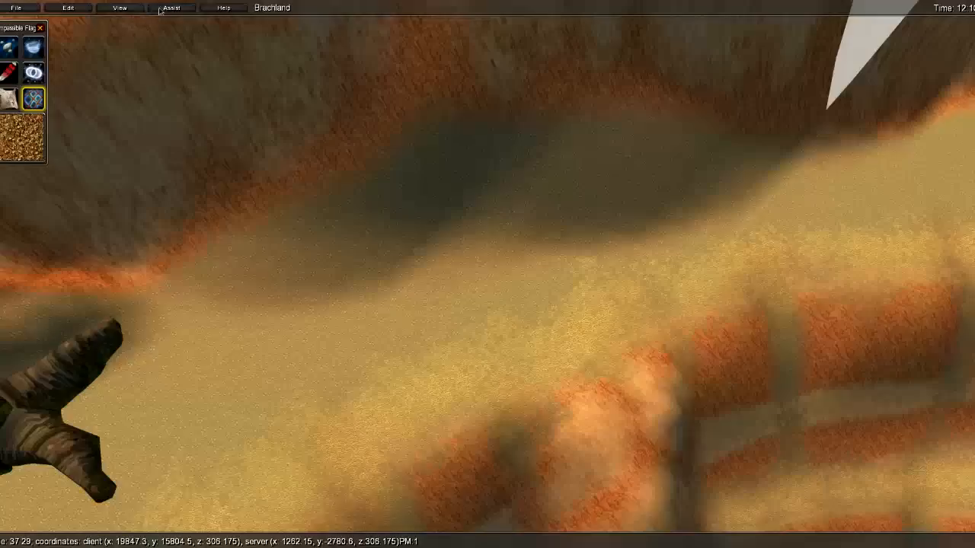
{"action": "left_click", "coordinate": [169, 8]}
{"action": "key", "text": "s"}
{"action": "right_click_drag", "start_coordinate": [478, 186], "coordinate": [446, 214]}
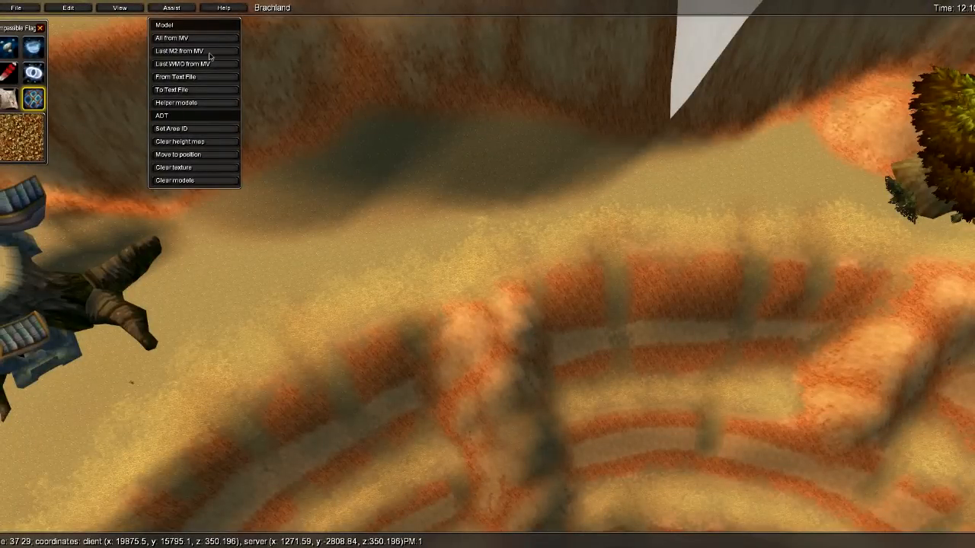
{"action": "right_click_drag", "start_coordinate": [319, 90], "coordinate": [326, 124]}
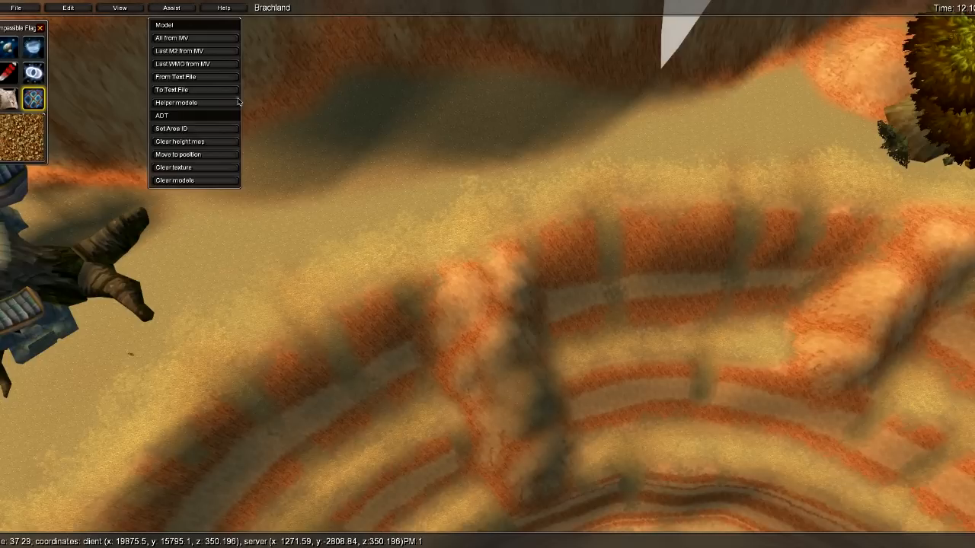
- Fly the camera to the ledge and insert the rocky cave gate model from the helper command list
{"action": "left_click", "coordinate": [386, 142]}
{"action": "right_click_drag", "start_coordinate": [392, 137], "coordinate": [357, 126]}
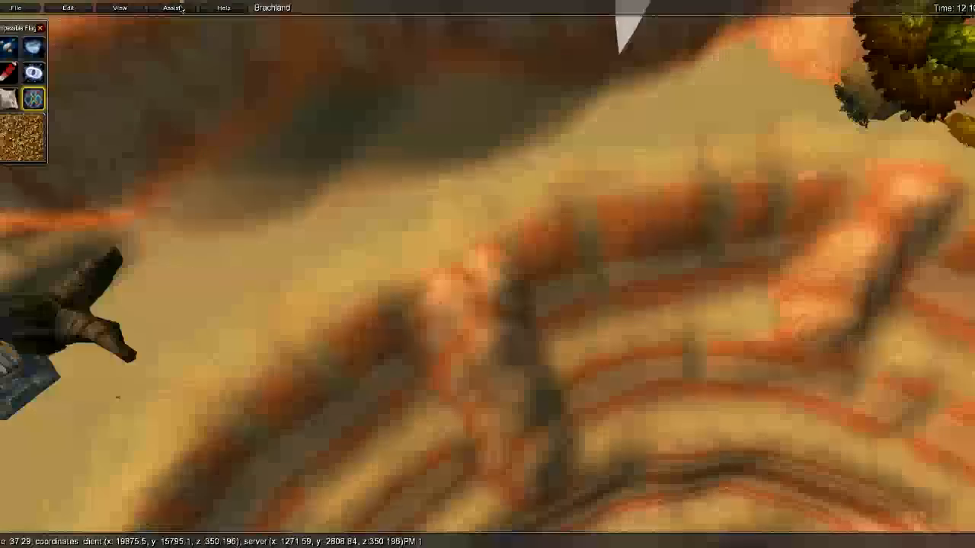
{"action": "right_click_drag", "start_coordinate": [327, 57], "coordinate": [321, 73]}
{"action": "left_click", "coordinate": [222, 54]}
{"action": "key", "text": "w"}
{"action": "right_click_drag", "start_coordinate": [416, 142], "coordinate": [240, 52]}
{"action": "mouse_move", "coordinate": [393, 179]}
{"action": "right_mouse_down"}
{"action": "mouse_move", "coordinate": [309, 92]}
{"action": "mouse_move", "coordinate": [262, 80]}
{"action": "right_mouse_up"}
{"action": "right_click_drag", "start_coordinate": [586, 198], "coordinate": [728, 233]}
{"action": "key", "text": "s"}
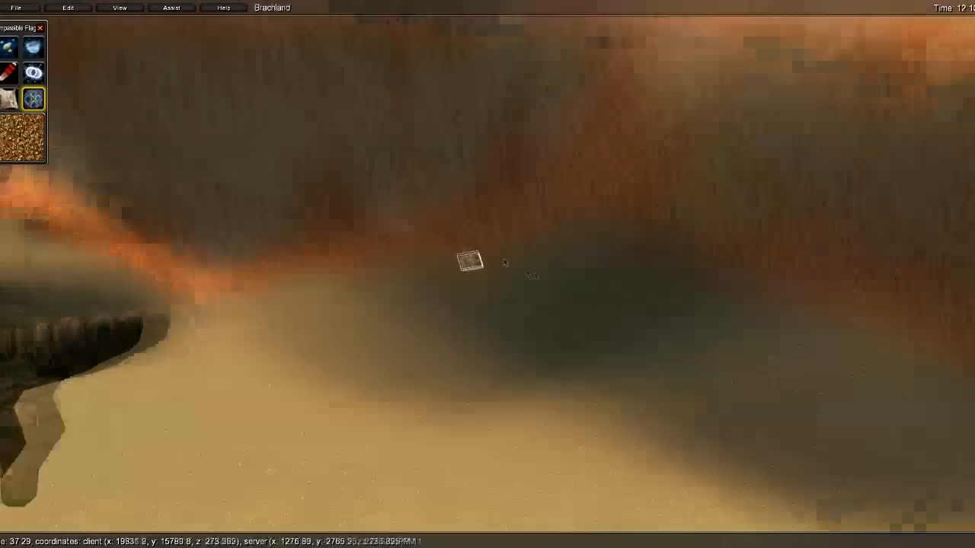
{"action": "right_click_drag", "start_coordinate": [437, 229], "coordinate": [538, 286]}
{"action": "key", "text": "w"}
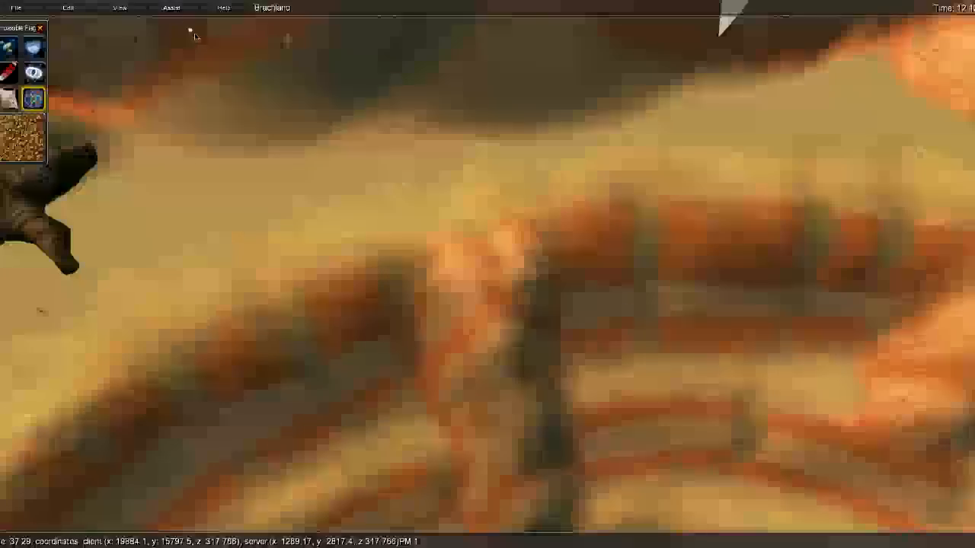
{"action": "left_click", "coordinate": [172, 7]}
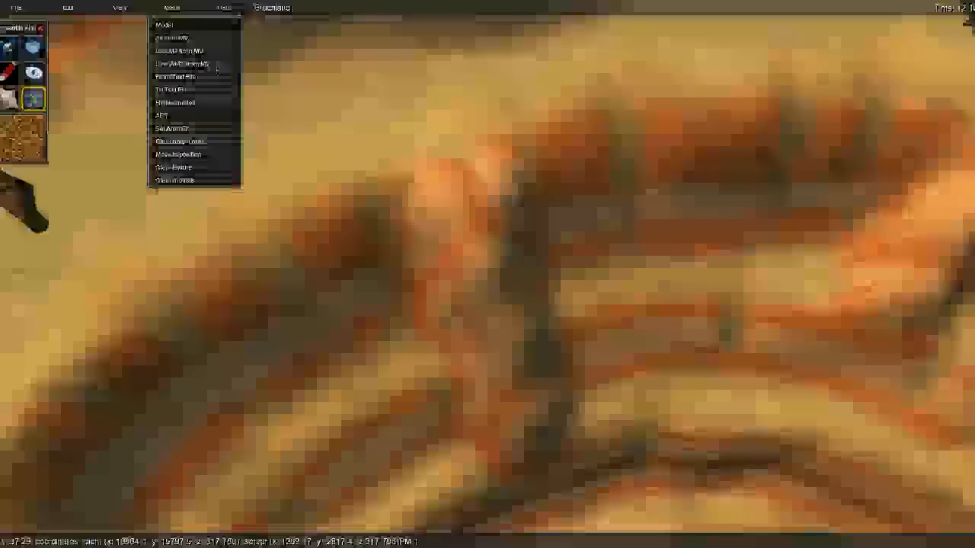
{"action": "left_click", "coordinate": [217, 67]}
- Select the cave gate, sink it partly below the terrain and move it onto the ledge
{"action": "key", "text": "s"}
{"action": "right_click_drag", "start_coordinate": [340, 198], "coordinate": [531, 129]}
{"action": "key", "text": "w"}
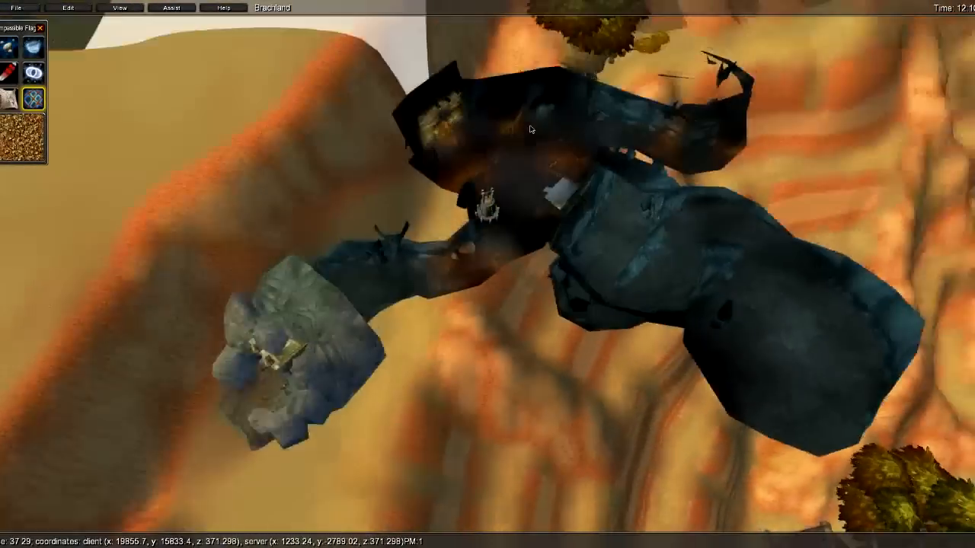
{"action": "key", "text": "s"}
{"action": "left_click", "coordinate": [304, 309]}
{"action": "middle_click_drag", "start_coordinate": [304, 309], "coordinate": [501, 313]}
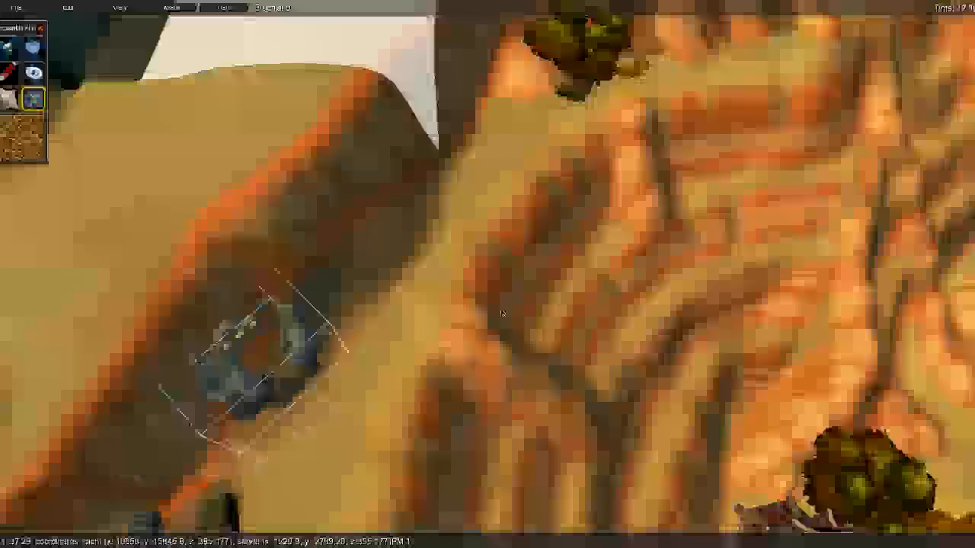
{"action": "key", "text": "d"}
{"action": "right_click_drag", "start_coordinate": [420, 300], "coordinate": [321, 270]}
{"action": "key", "text": "w"}
{"action": "middle_click_drag", "start_coordinate": [321, 270], "coordinate": [372, 322]}
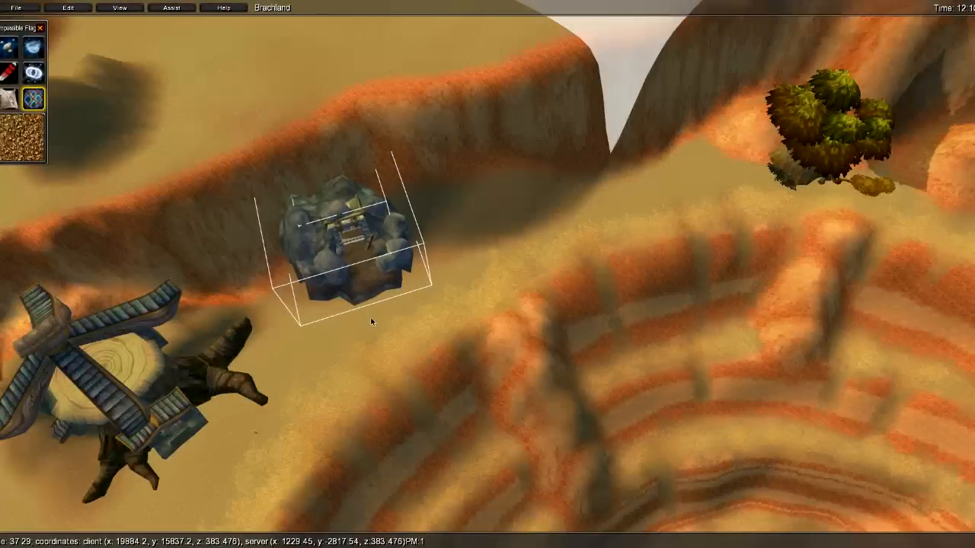
- Lower the cave gate deeper into the sand with keypad 1
{"action": "key", "text": "KP_1"}
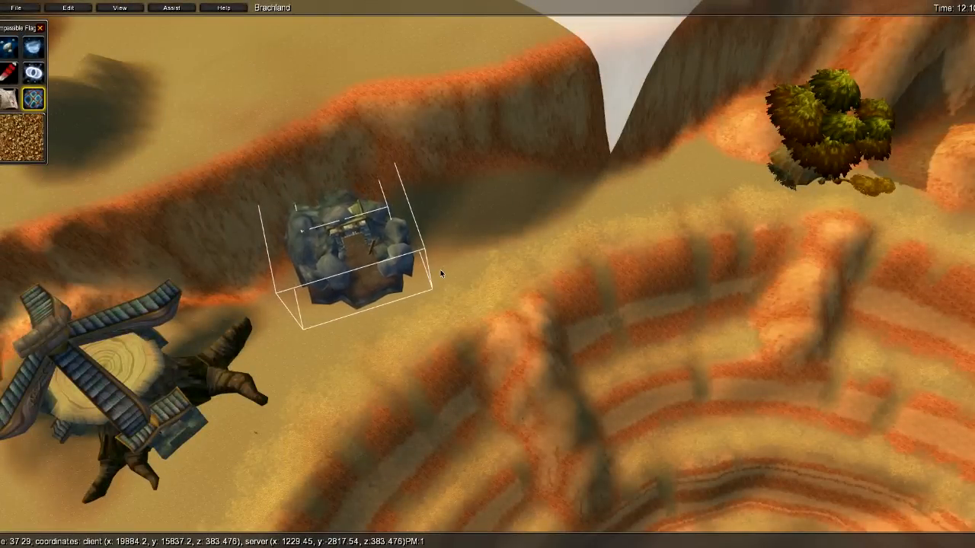
{"action": "key", "text": "w"}
{"action": "right_click_drag", "start_coordinate": [440, 269], "coordinate": [382, 330]}
{"action": "key", "text": "s"}
{"action": "key", "text": "KP_1"}
{"action": "key", "text": "KP_1"}
{"action": "key", "text": "w"}
{"action": "right_click_drag", "start_coordinate": [382, 330], "coordinate": [544, 114]}
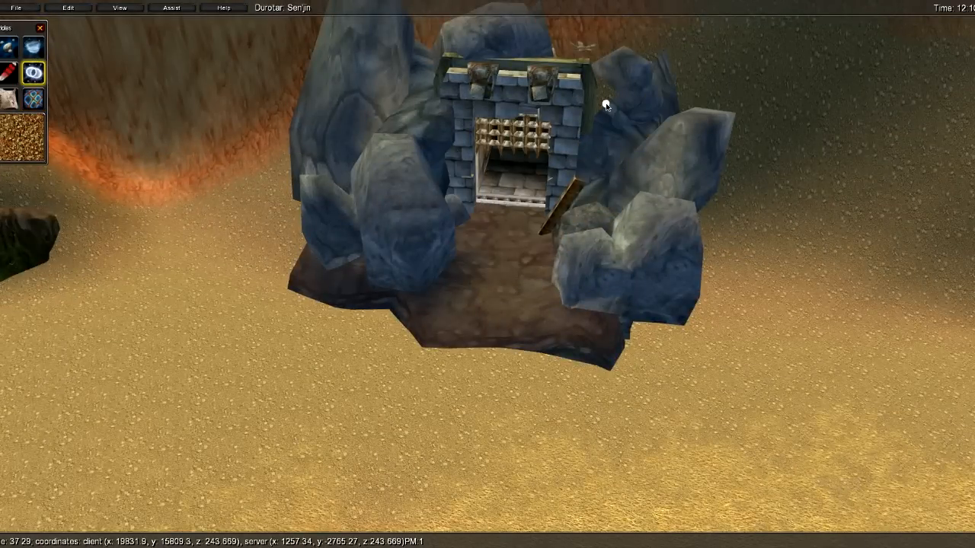
- Fill the terrain hole behind the cave gate and check the doorway up close
{"action": "right_click_drag", "start_coordinate": [629, 183], "coordinate": [637, 88]}
{"action": "key", "text": "a"}
{"action": "key", "text": "d"}
{"action": "left_click", "coordinate": [526, 143], "text": "shift"}
{"action": "key", "text": "w"}
{"action": "right_click_drag", "start_coordinate": [525, 141], "coordinate": [509, 351]}
{"action": "key", "text": "w"}
{"action": "key", "text": "s"}
{"action": "key", "text": "w"}
{"action": "key", "text": "w"}
- Activate the Raise/Lower tool with a smaller brush radius and deselect the gate
{"action": "left_click", "coordinate": [7, 48]}
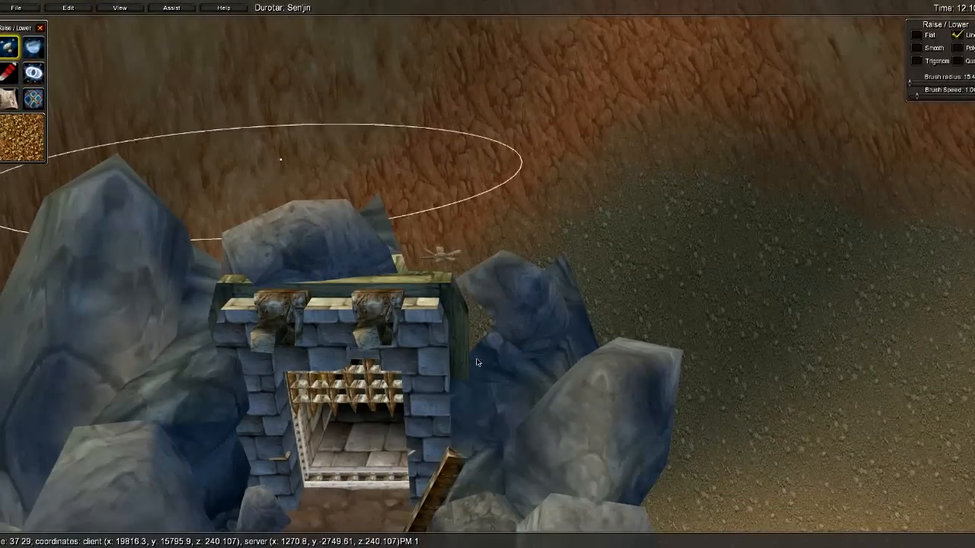
{"action": "left_click_drag", "start_coordinate": [523, 332], "coordinate": [513, 329], "text": "alt"}
{"action": "left_click", "coordinate": [801, 390]}
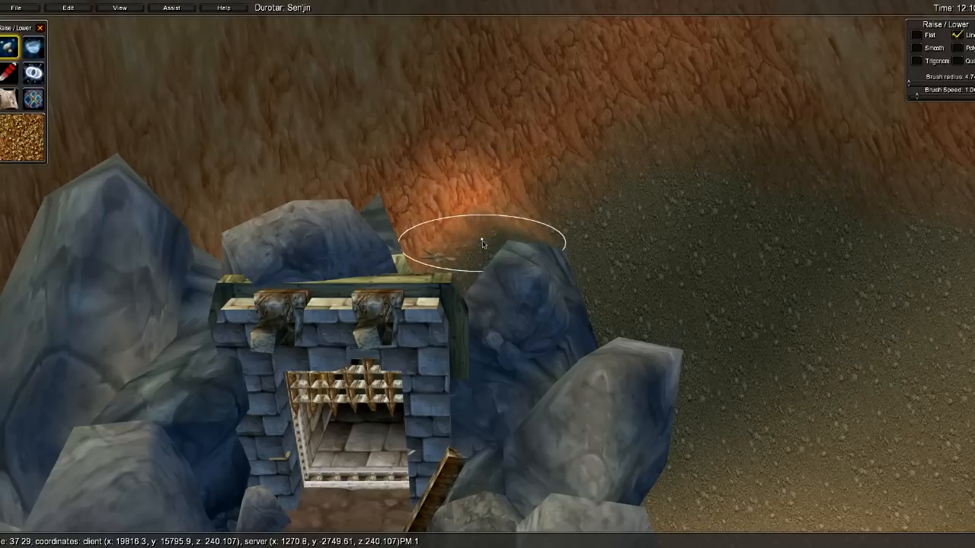
- Fly the camera through the gate and into the cave to inspect it
{"action": "right_click_drag", "start_coordinate": [488, 375], "coordinate": [99, 299]}
{"action": "key", "text": "a"}
{"action": "key", "text": "w"}
{"action": "key", "text": "s"}
{"action": "key", "text": "w"}
{"action": "key", "text": "w"}
{"action": "key", "text": "w"}
{"action": "key", "text": "w"}
{"action": "key", "text": "w"}
{"action": "right_click_drag", "start_coordinate": [704, 249], "coordinate": [368, 202]}
{"action": "key", "text": "w"}
{"action": "key", "text": "s"}
- Fly back through the gate, over the ridge and into the mine entrance below the cliff
{"action": "key", "text": "w"}
{"action": "key", "text": "w"}
{"action": "key", "text": "w"}
{"action": "key", "text": "s"}
{"action": "key", "text": "d"}
{"action": "key", "text": "w"}
{"action": "key", "text": "s"}
{"action": "key", "text": "w"}
{"action": "key", "text": "s"}
{"action": "key", "text": "w"}
{"action": "key", "text": "d"}
{"action": "key", "text": "s"}
{"action": "key", "text": "d"}
{"action": "key", "text": "w"}
{"action": "key", "text": "d"}
{"action": "key", "text": "w"}
{"action": "right_click_drag", "start_coordinate": [368, 203], "coordinate": [421, 190]}
{"action": "key", "text": "w"}
{"action": "key", "text": "s"}
{"action": "key", "text": "w"}
{"action": "key", "text": "w"}
{"action": "key", "text": "s"}
{"action": "key", "text": "w"}
{"action": "key", "text": "s"}
{"action": "left_click", "coordinate": [183, 11]}
{"action": "key", "text": "s"}
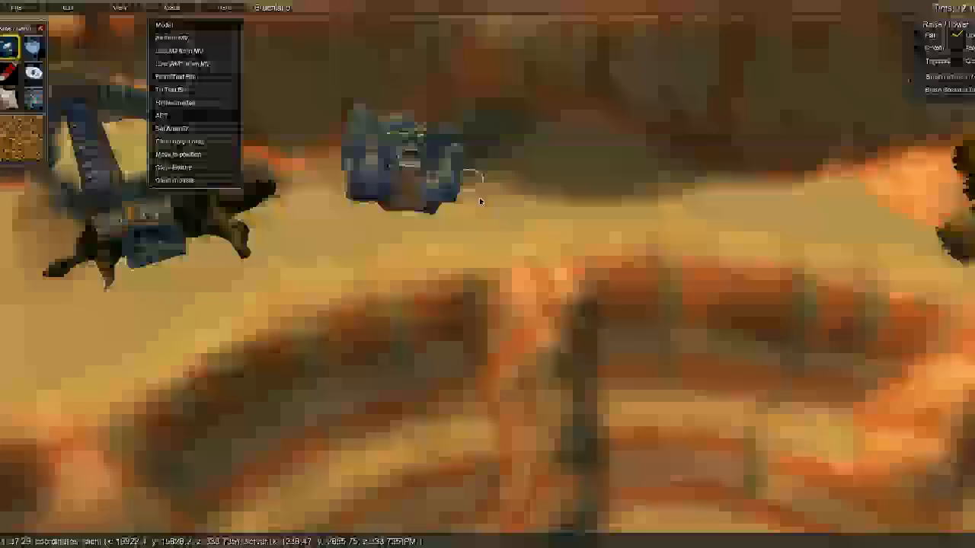
{"action": "left_click", "coordinate": [487, 205]}
{"action": "key", "text": "s"}
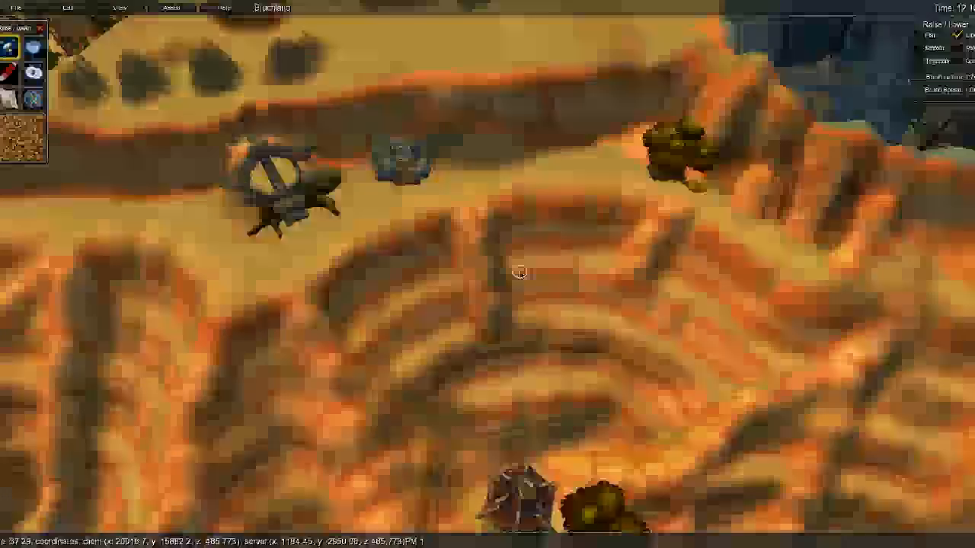
{"action": "key", "text": "w"}
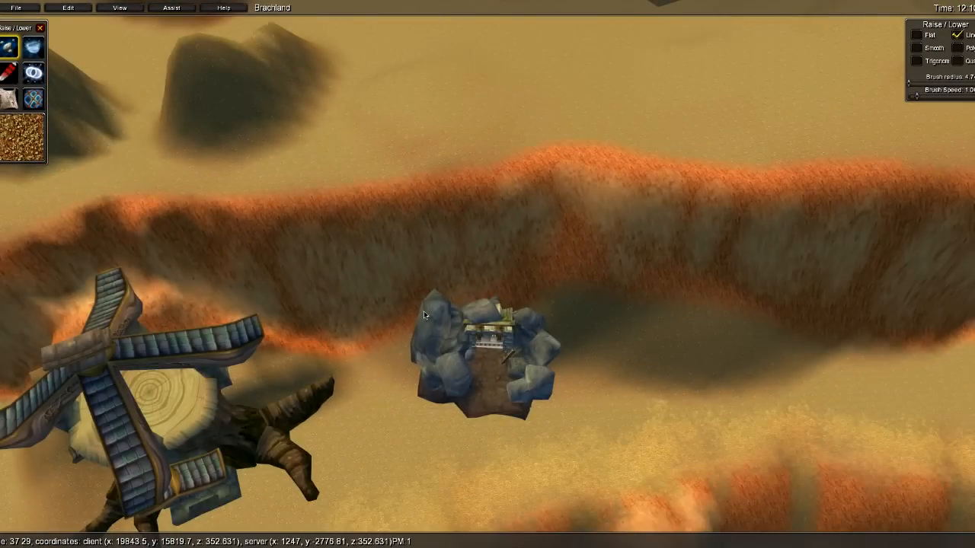
{"action": "key", "text": "s"}
{"action": "right_click_drag", "start_coordinate": [322, 284], "coordinate": [414, 310]}
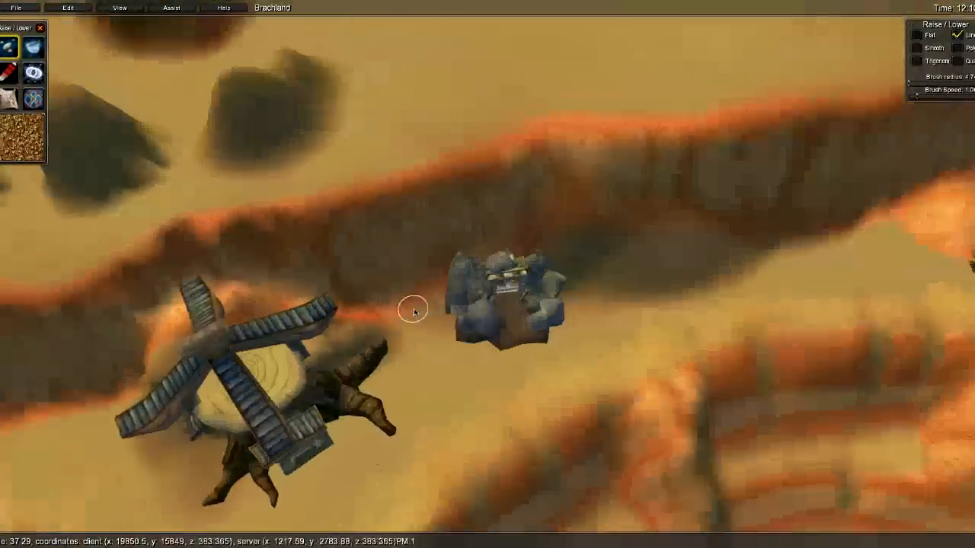